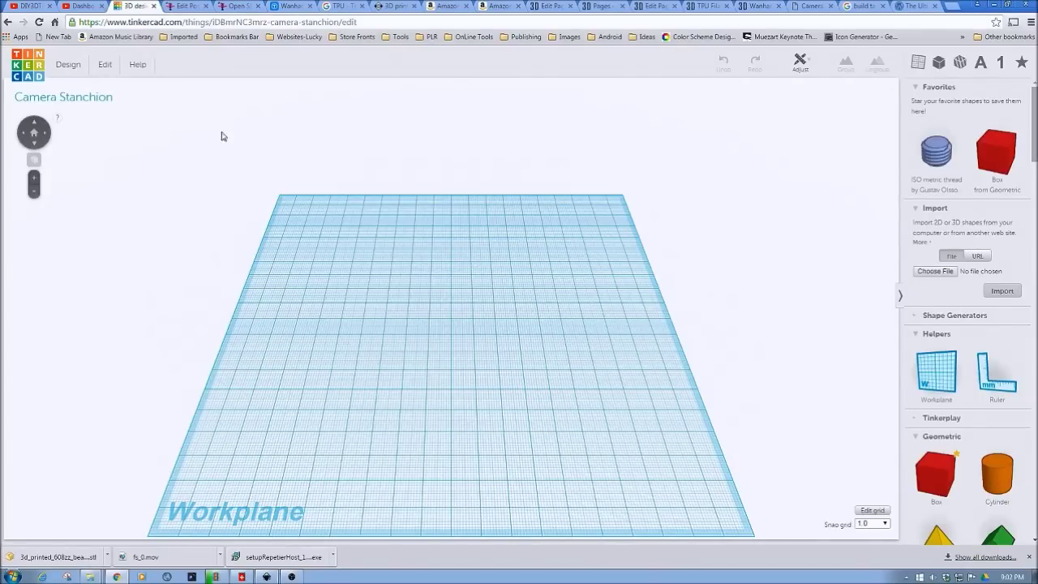
Drop an orange cylinder onto the middle of the empty workplane.
drag(1005, 482, 400, 350)
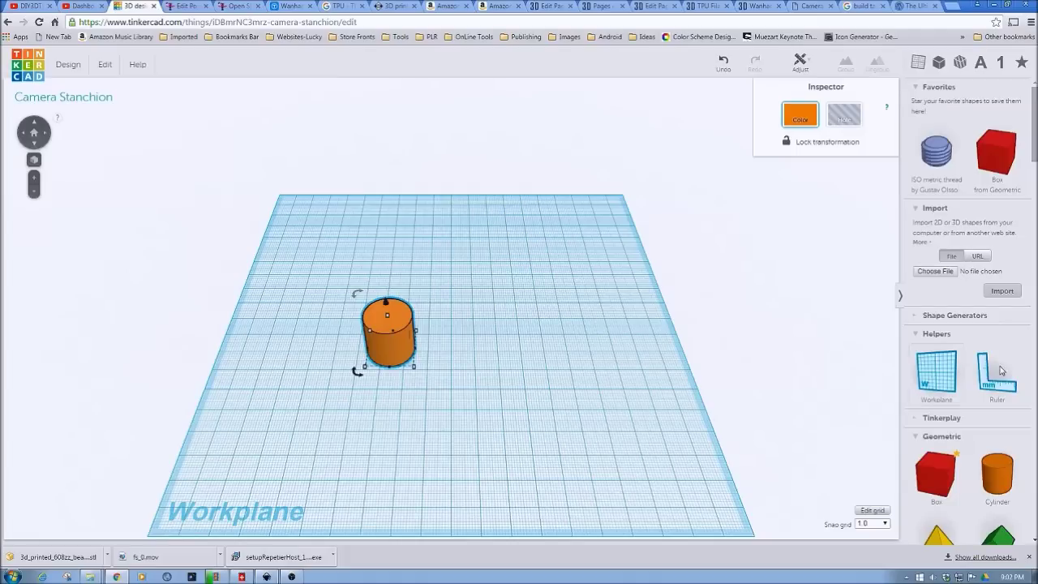
Place the Ruler and resize the cylinder to 18 × 18 mm, 23.80 mm tall.
drag(987, 392, 342, 384)
right_drag(416, 425, 438, 348)
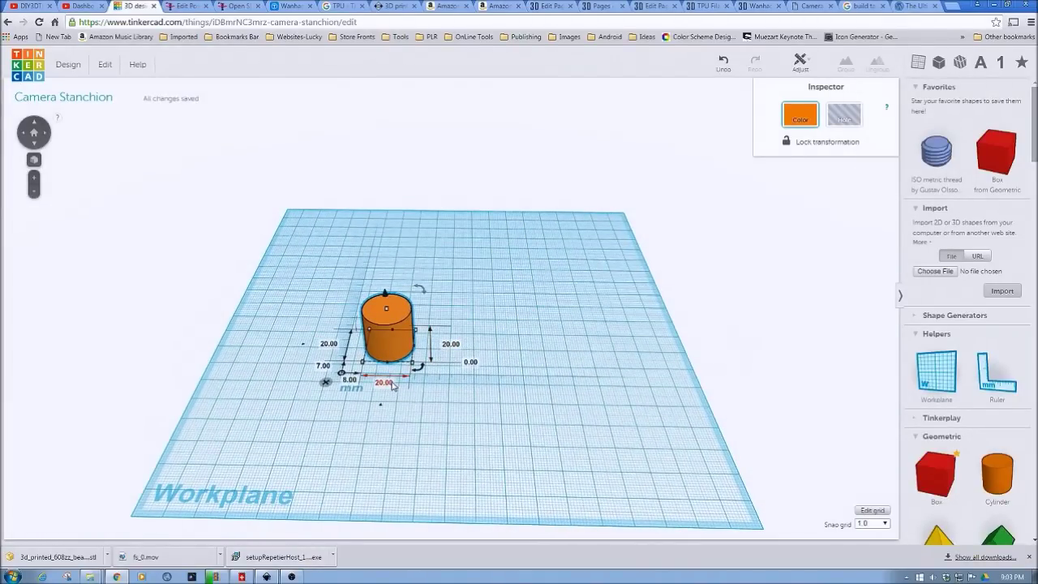
click(451, 344)
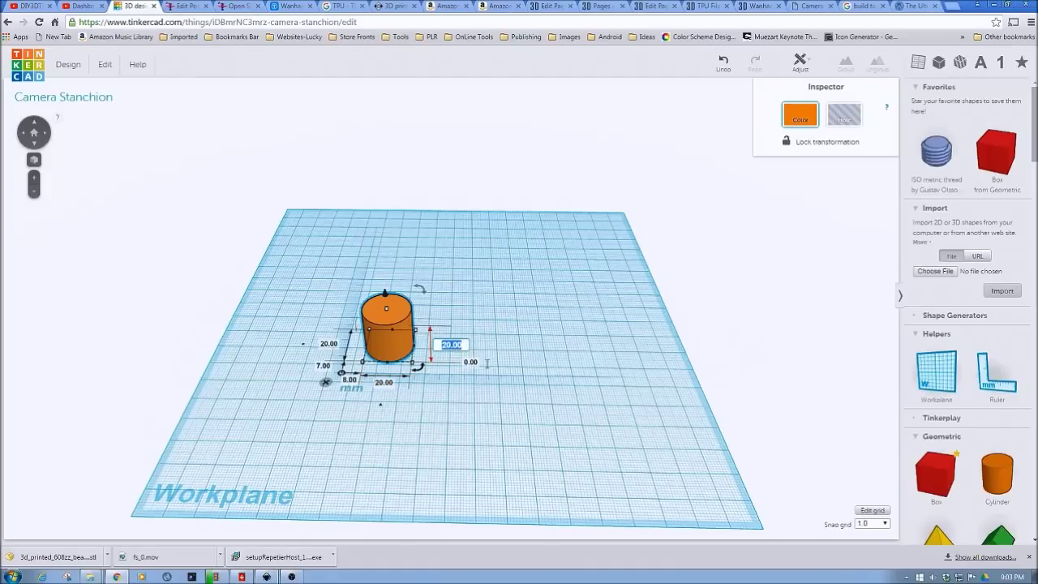
text(23.80)
key(Return)
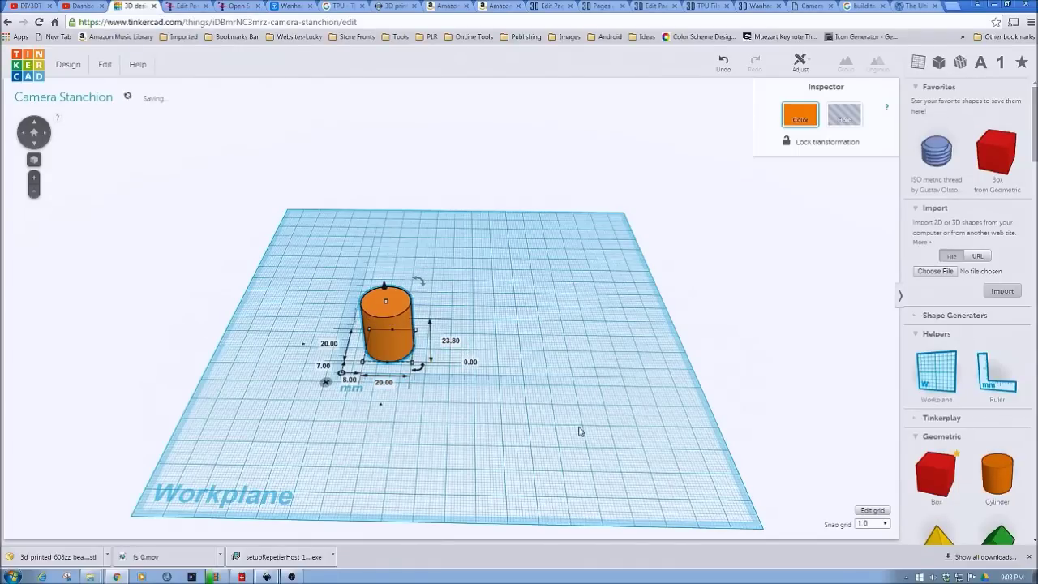
click(386, 383)
text(1)
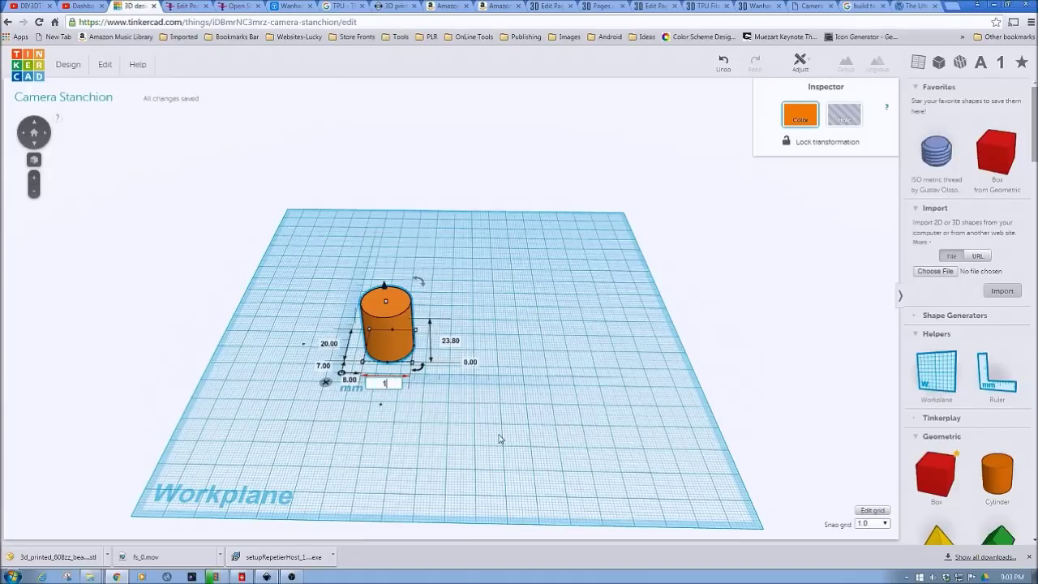
text(8)
click(328, 345)
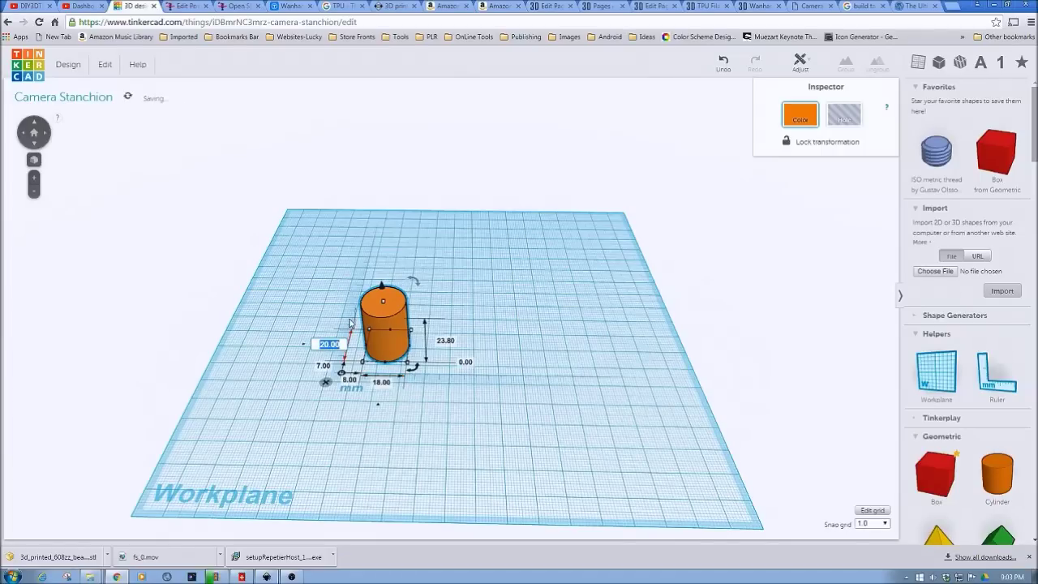
text(18)
key(Return)
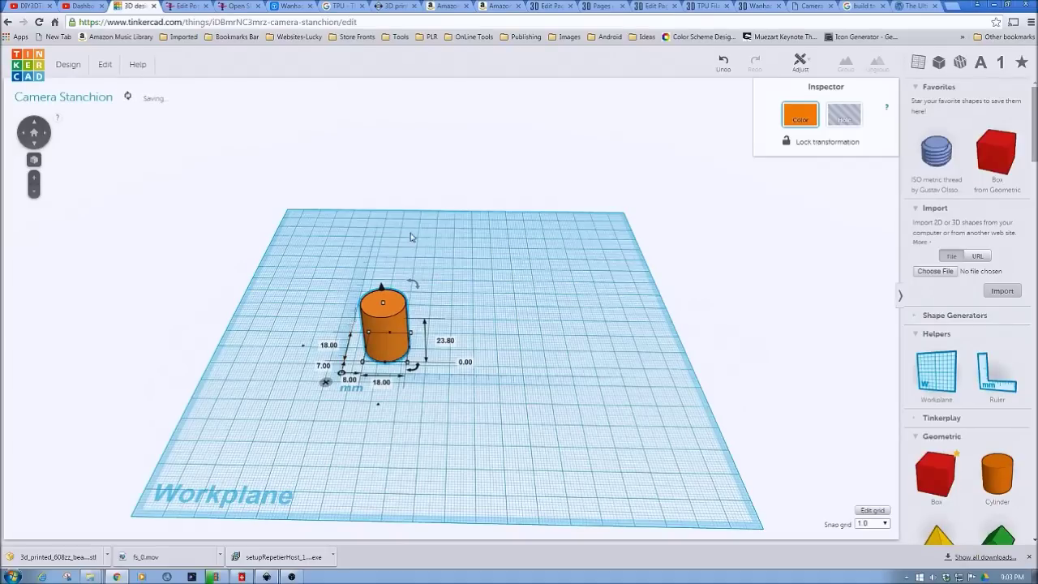
Move the cylinder further back and add a second 20 mm cylinder beside it.
drag(394, 344, 437, 321)
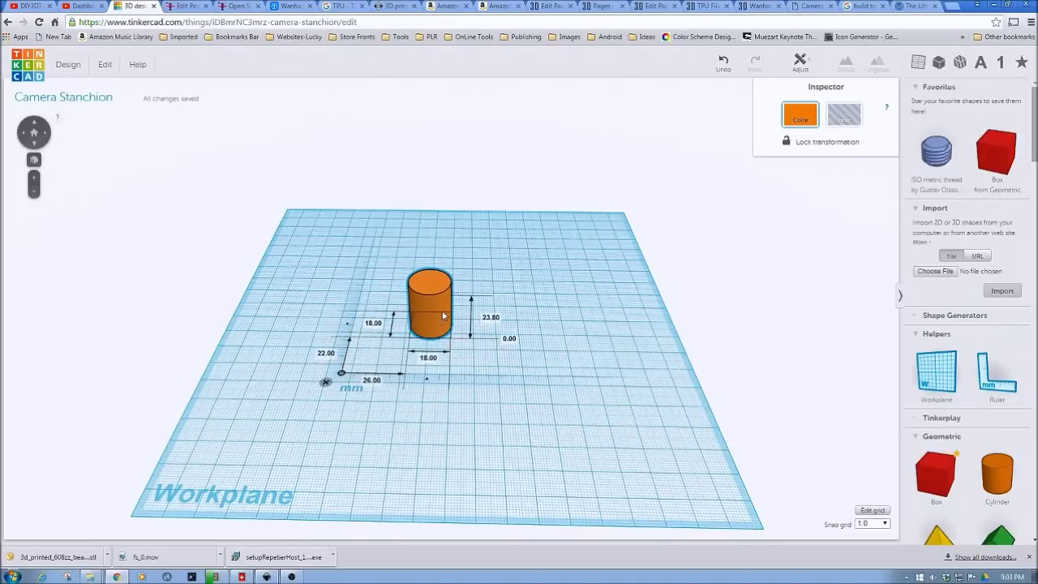
mouse_move(463, 401)
right_down()
mouse_move(480, 362)
mouse_move(474, 329)
mouse_move(452, 392)
mouse_move(461, 416)
right_up()
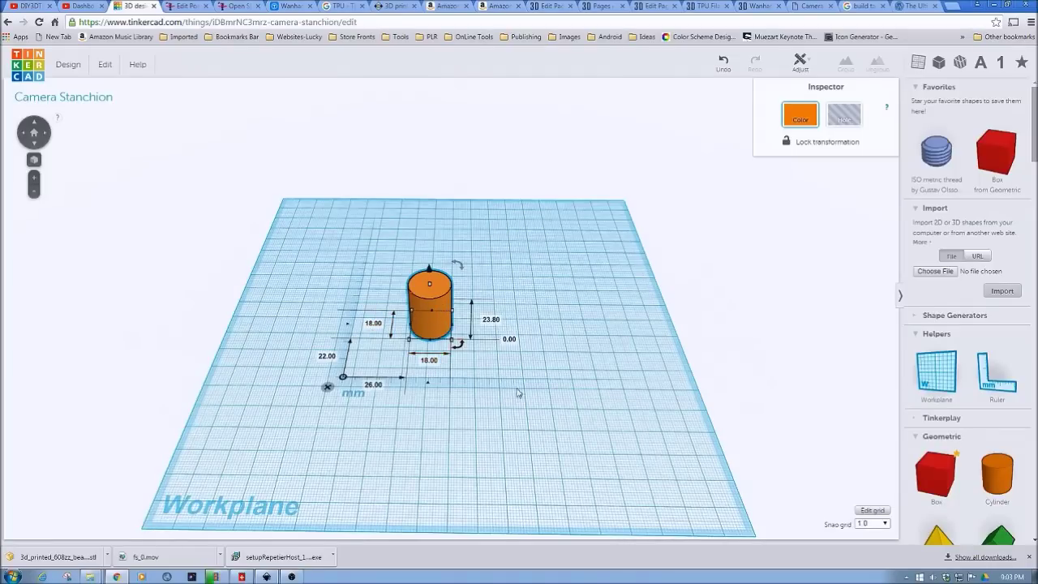
right_drag(519, 393, 386, 321)
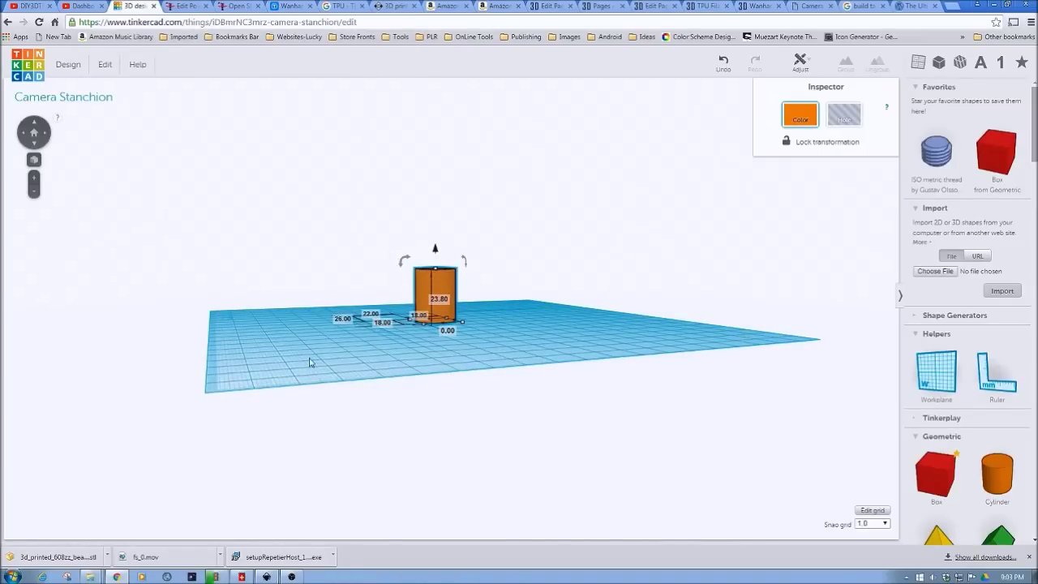
right_drag(312, 362, 463, 441)
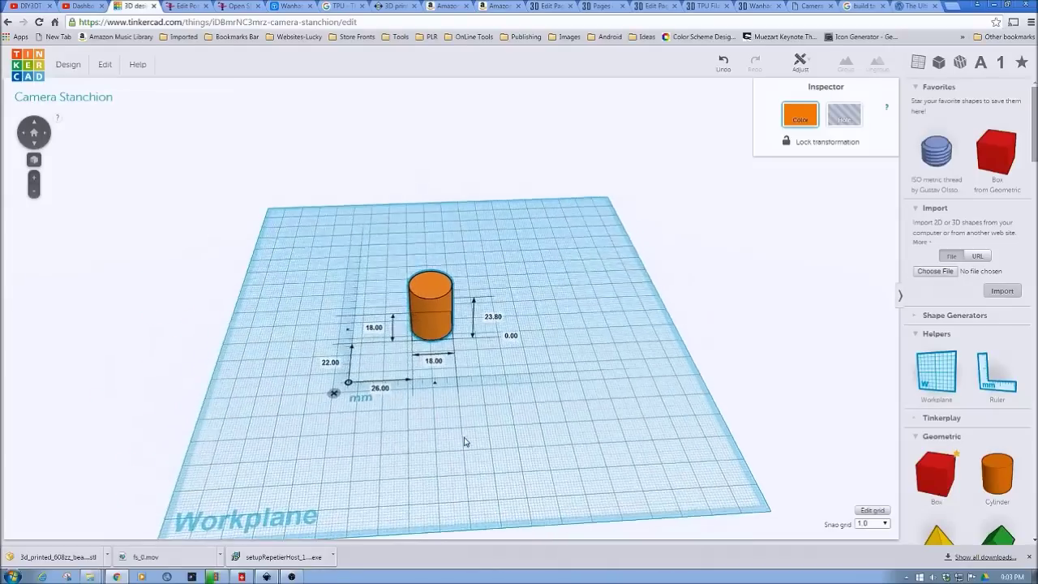
drag(1003, 475, 469, 398)
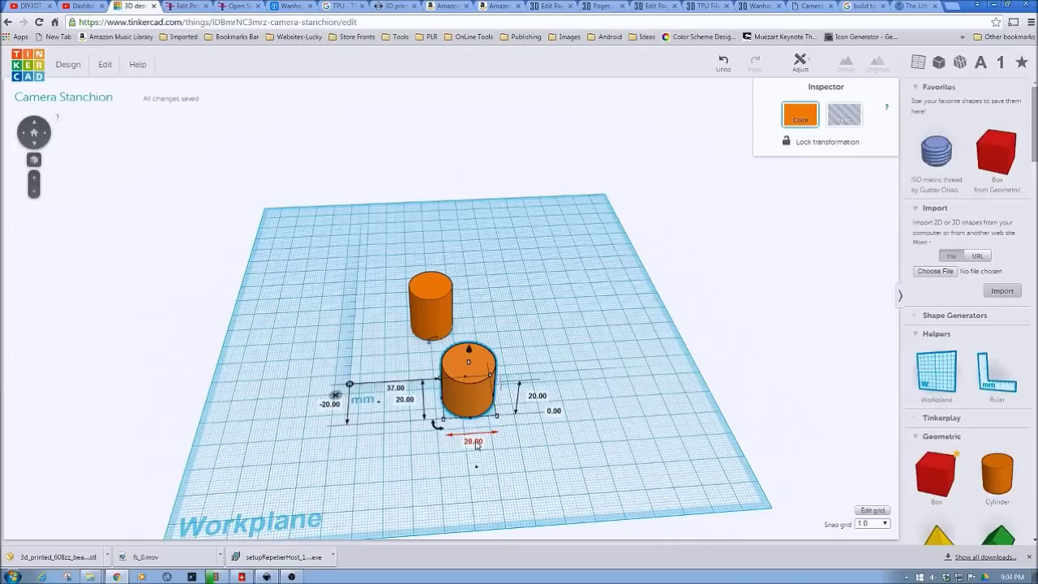
Set the new cylinder's width and depth to 36 mm.
click(438, 327)
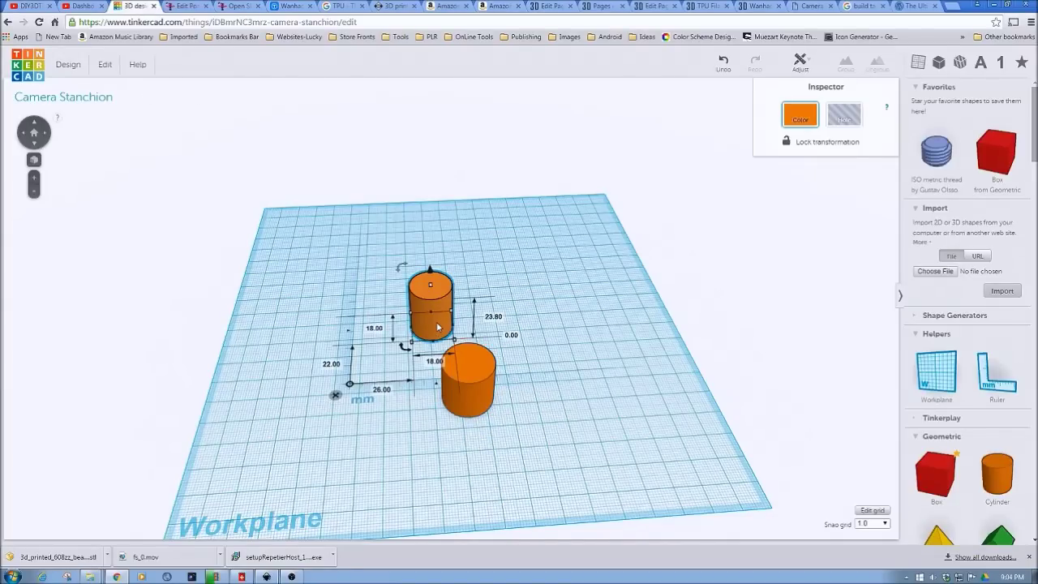
click(468, 409)
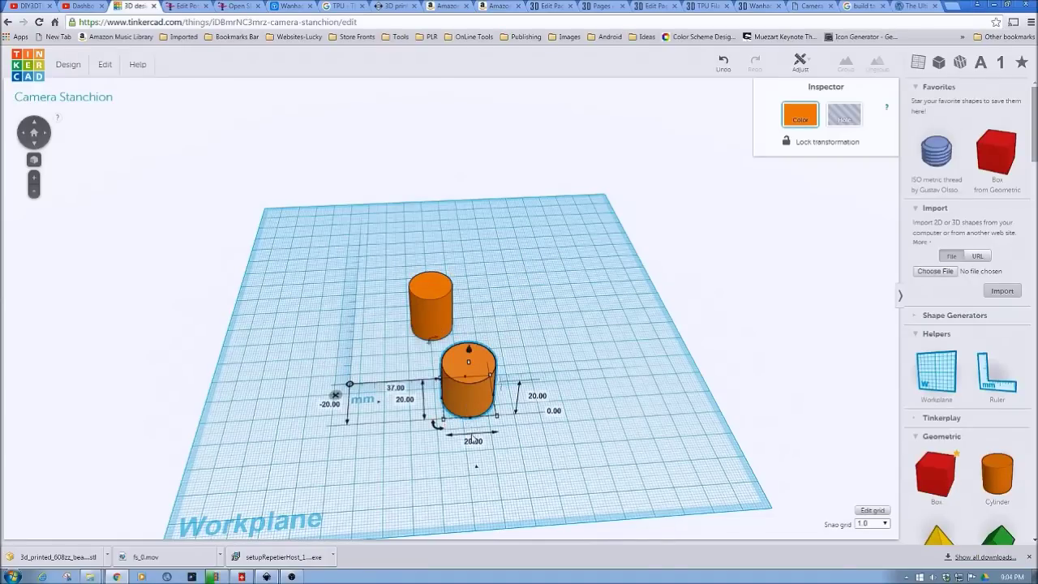
click(472, 442)
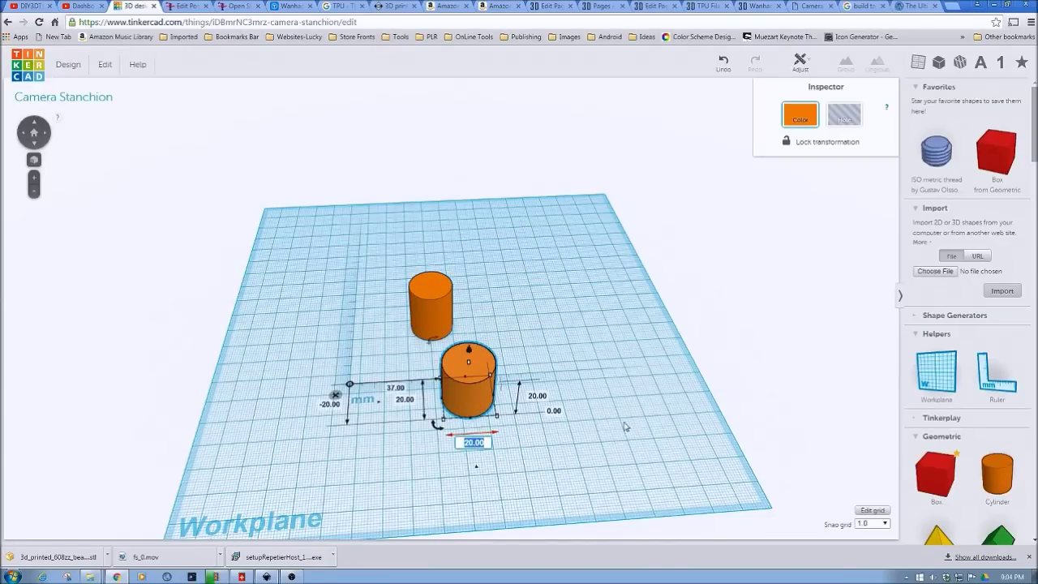
text(36)
click(403, 399)
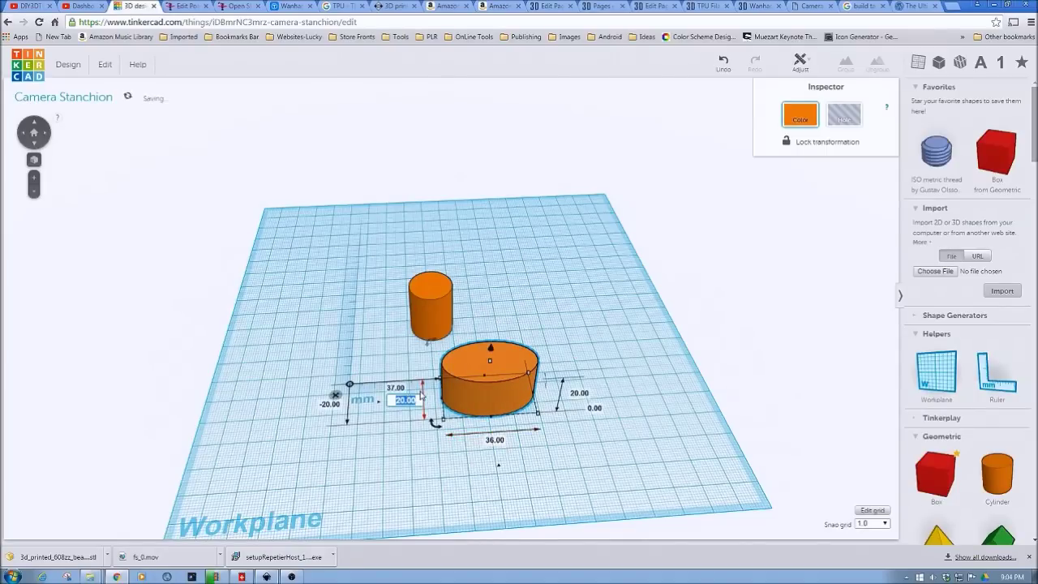
text(36)
key(Return)
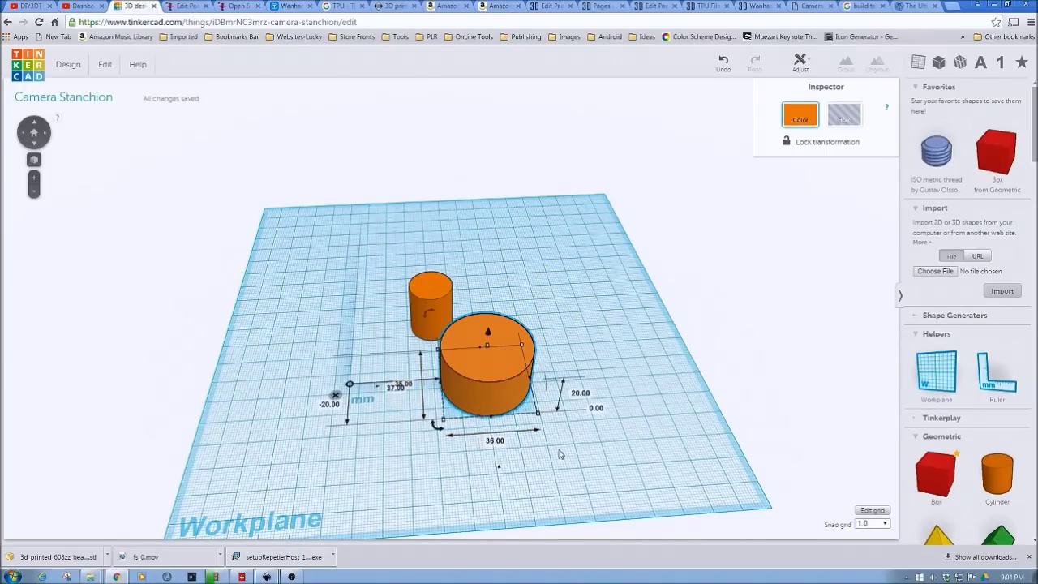
Flatten it to a 3 mm tall disc, move it under the column, and select both.
right_drag(564, 431, 562, 430)
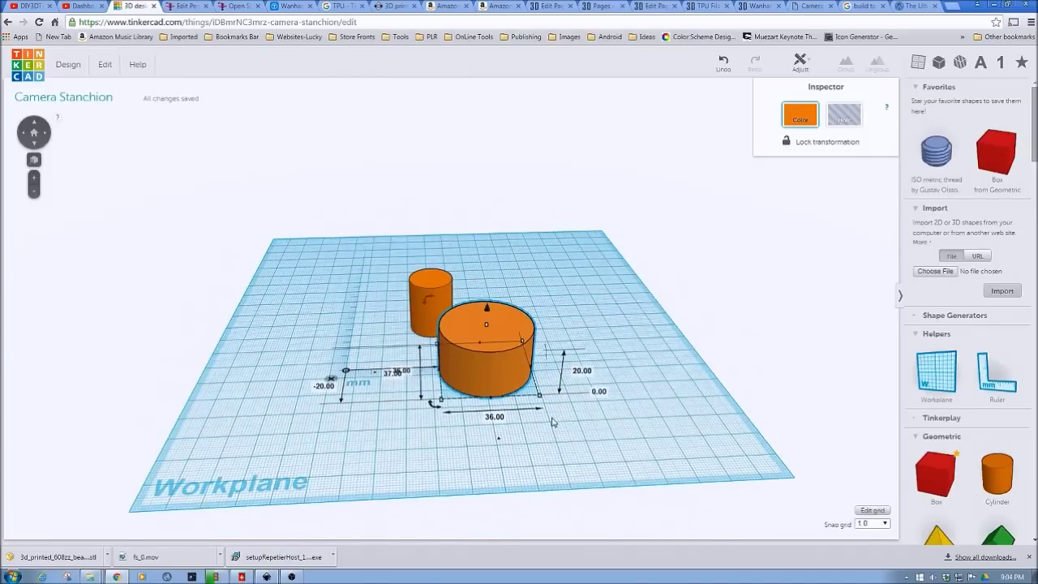
click(583, 373)
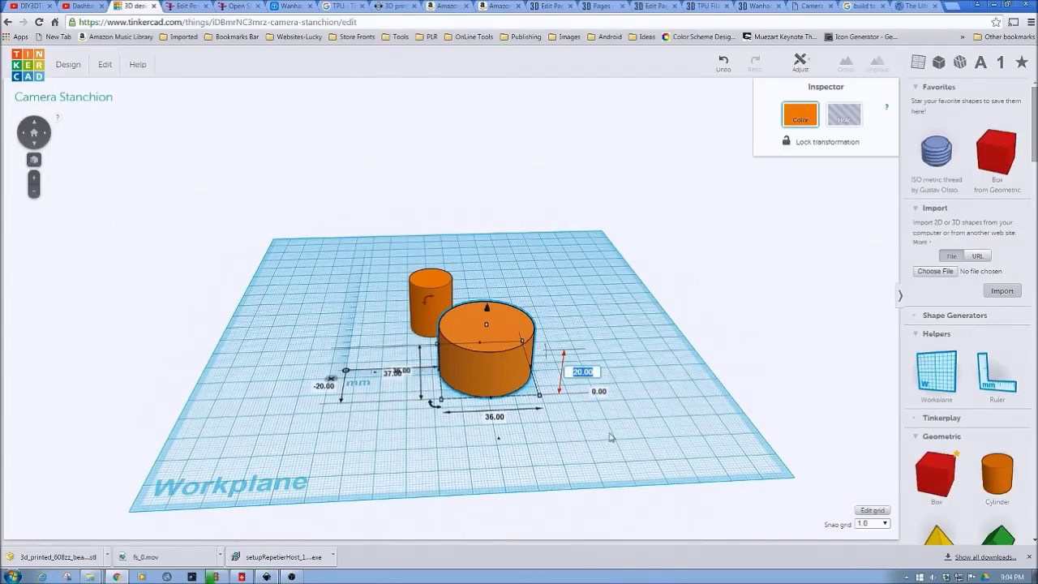
text(3)
key(Return)
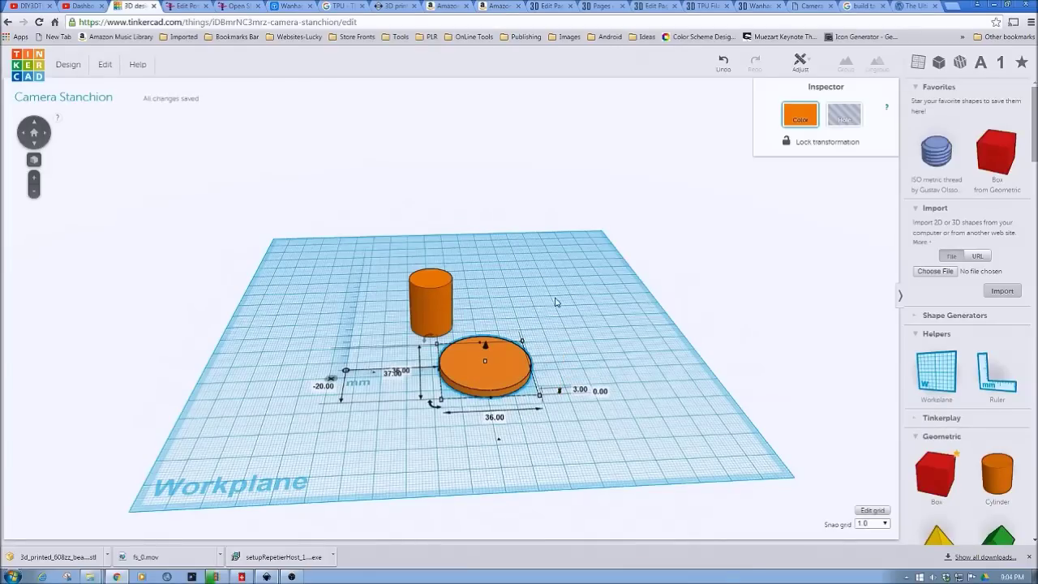
drag(493, 380, 434, 338)
drag(365, 377, 709, 186)
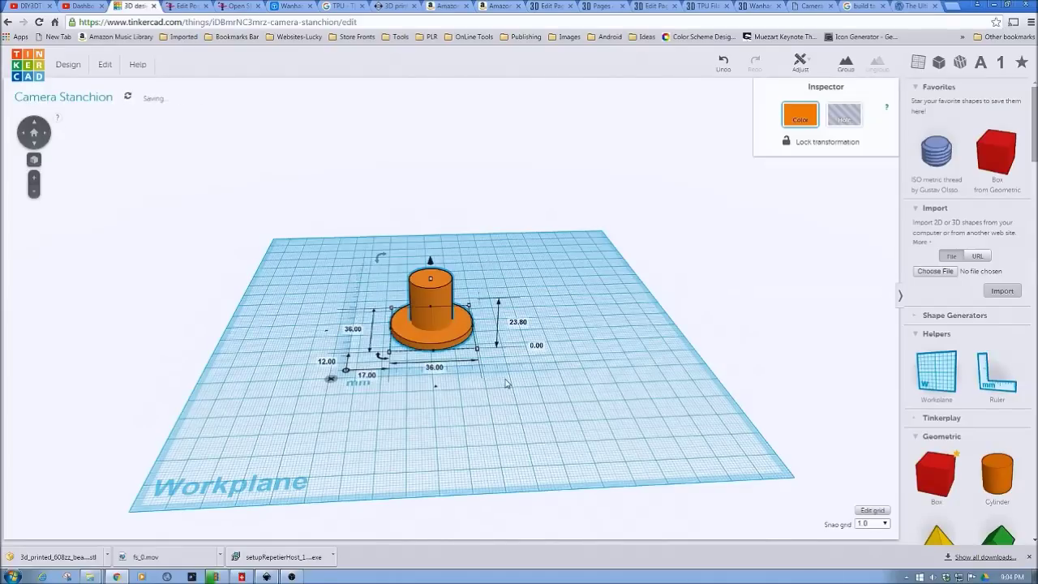
Align the column and 36 mm disc at their middles on both horizontal axes.
click(800, 60)
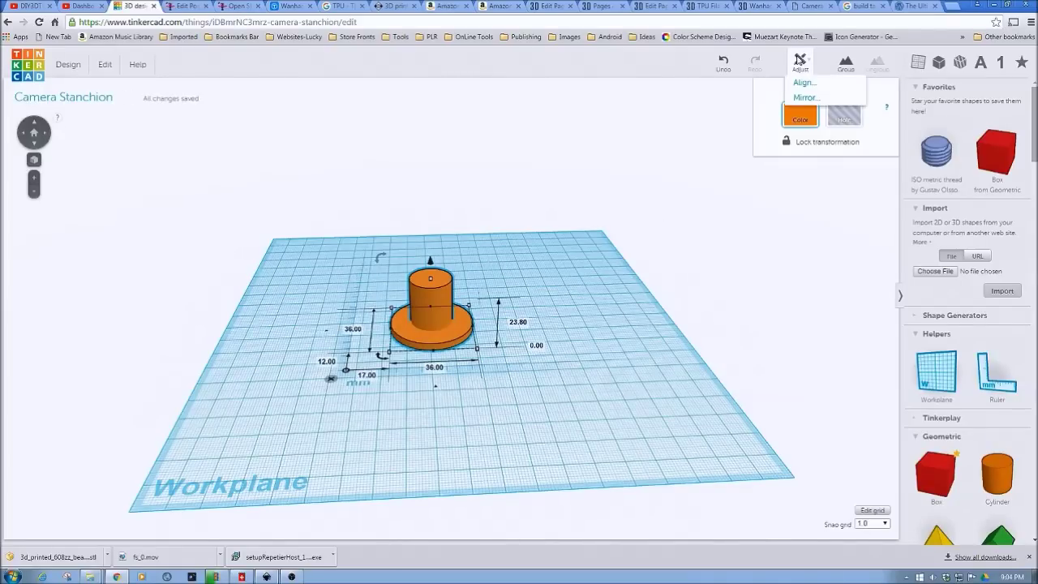
click(800, 84)
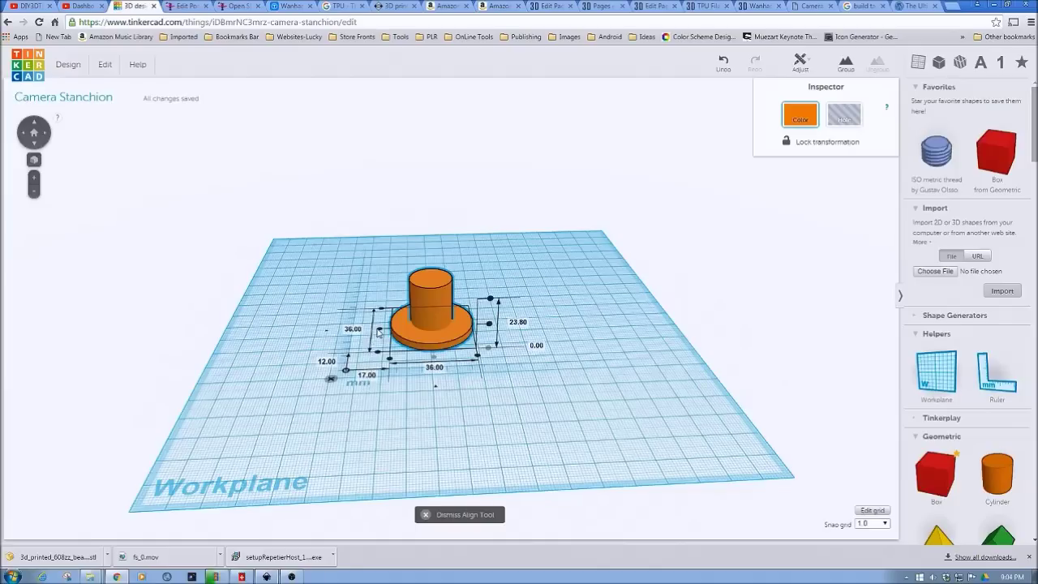
click(389, 359)
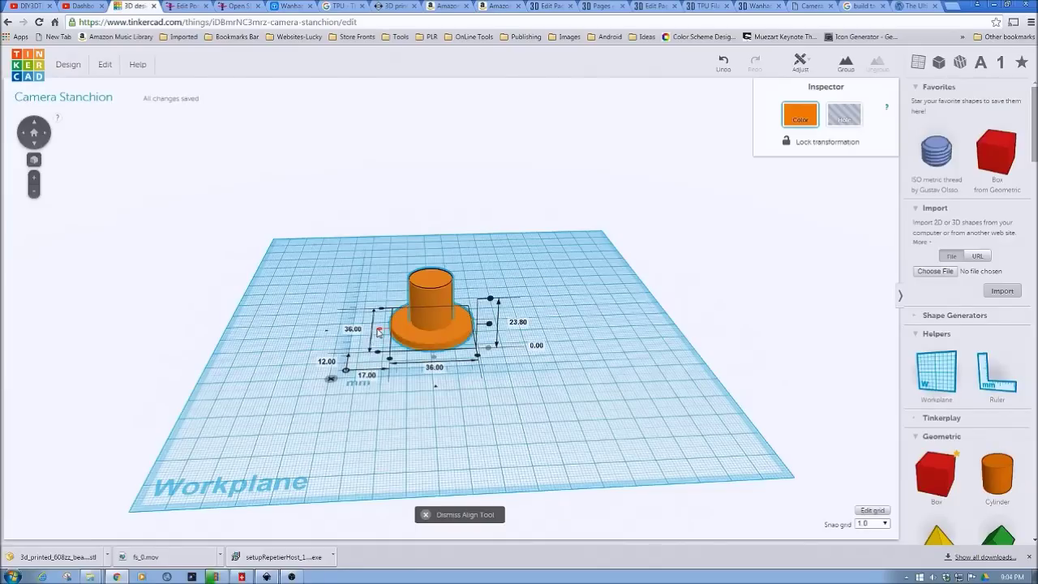
click(434, 357)
click(584, 378)
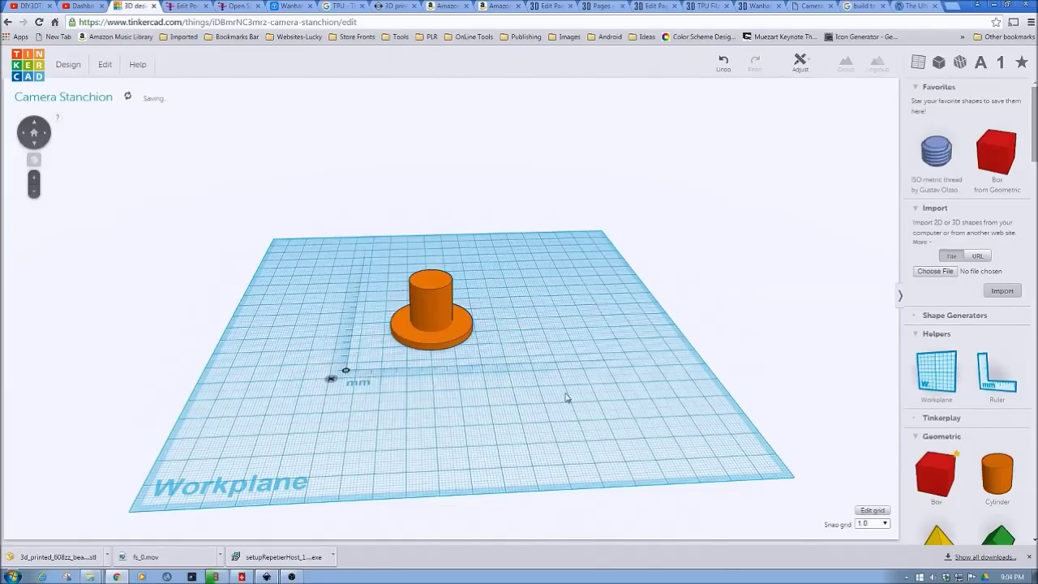
right_drag(568, 398, 424, 320)
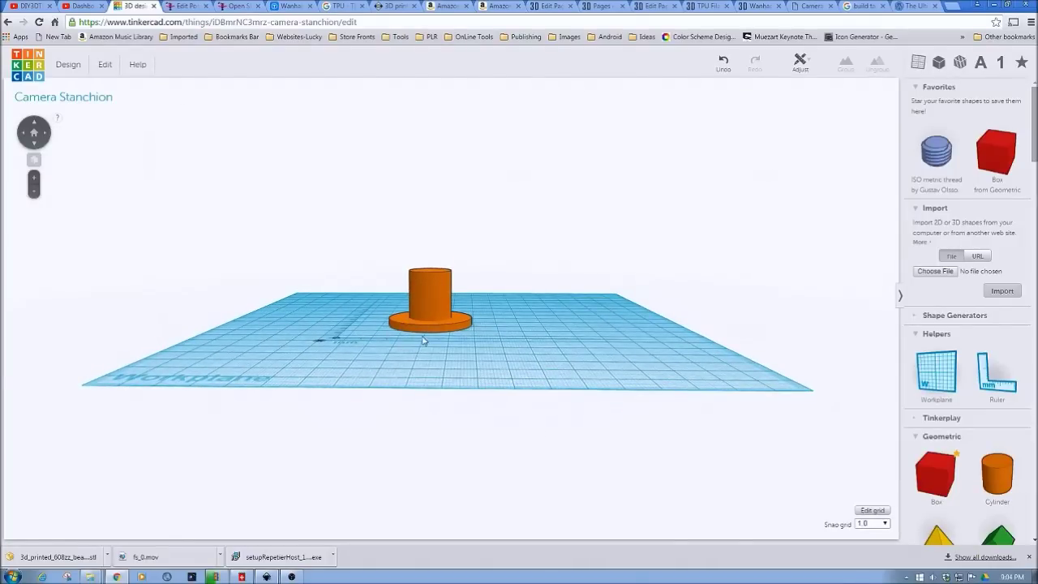
scroll(422, 340, up, 5)
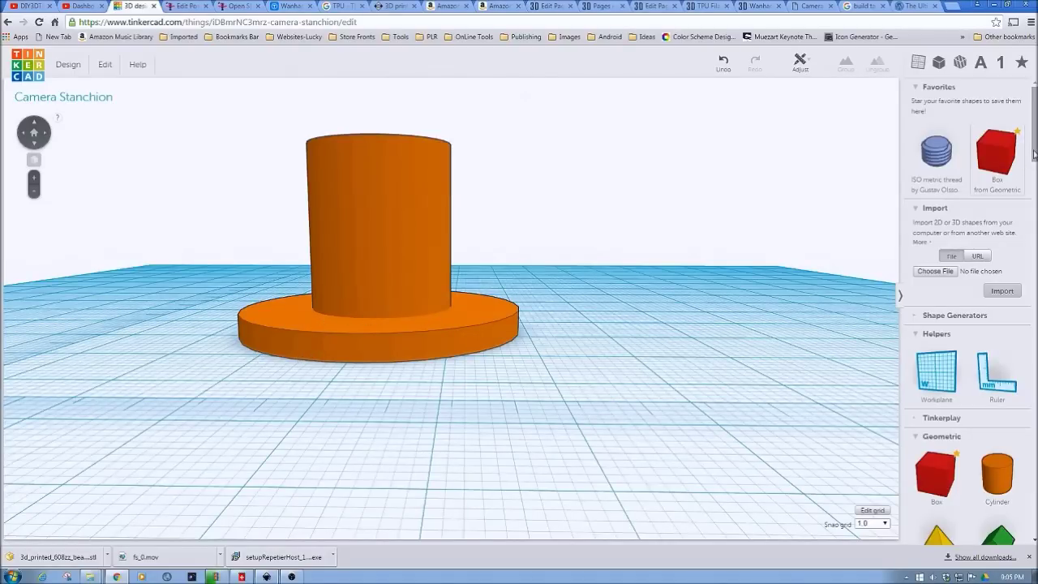
Add a torus and align it centred with the column and disc at the column's foot.
drag(1034, 154, 1032, 231)
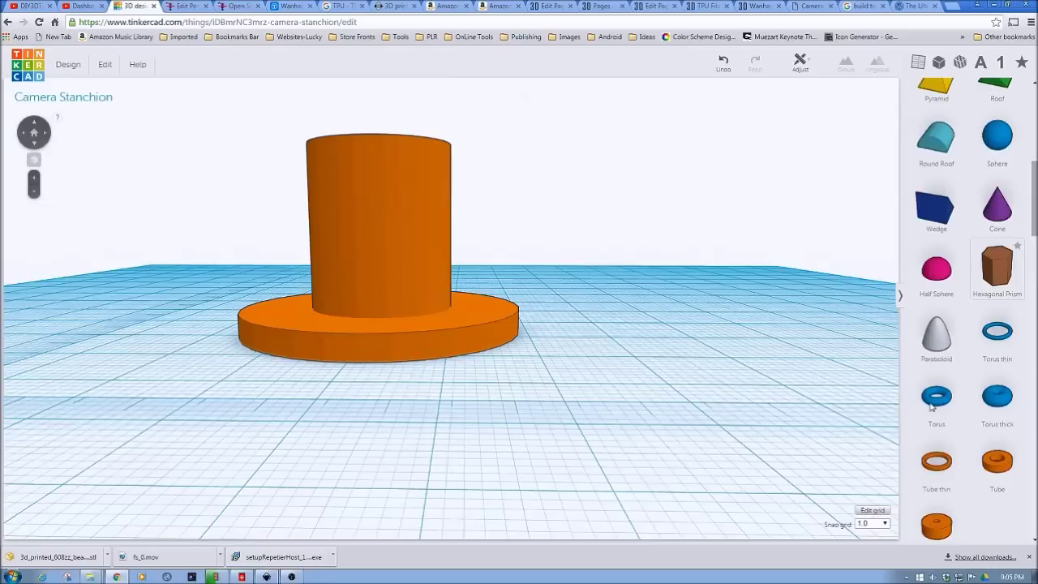
drag(933, 406, 391, 331)
drag(220, 167, 549, 366)
click(798, 69)
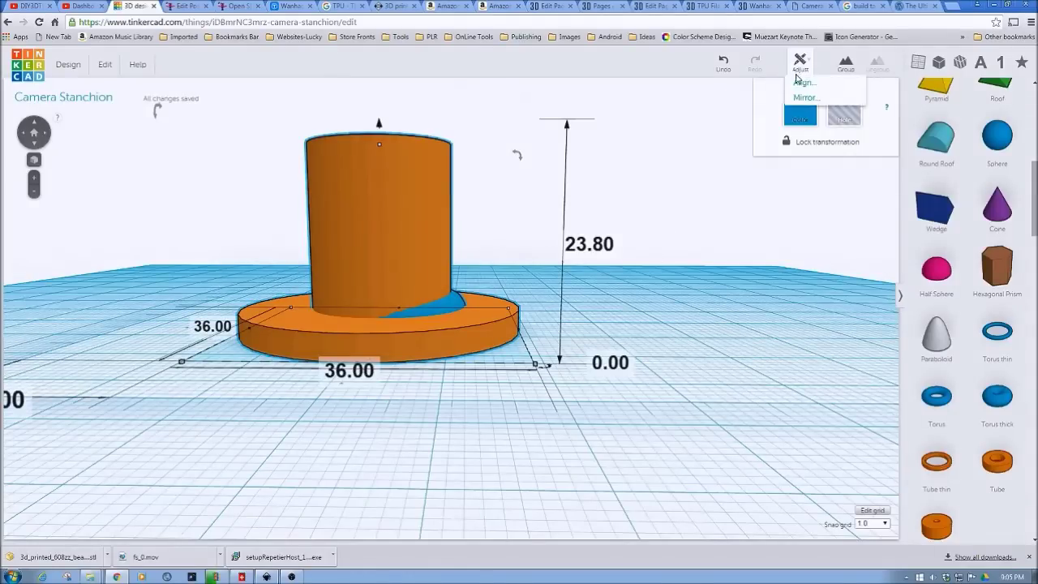
click(803, 83)
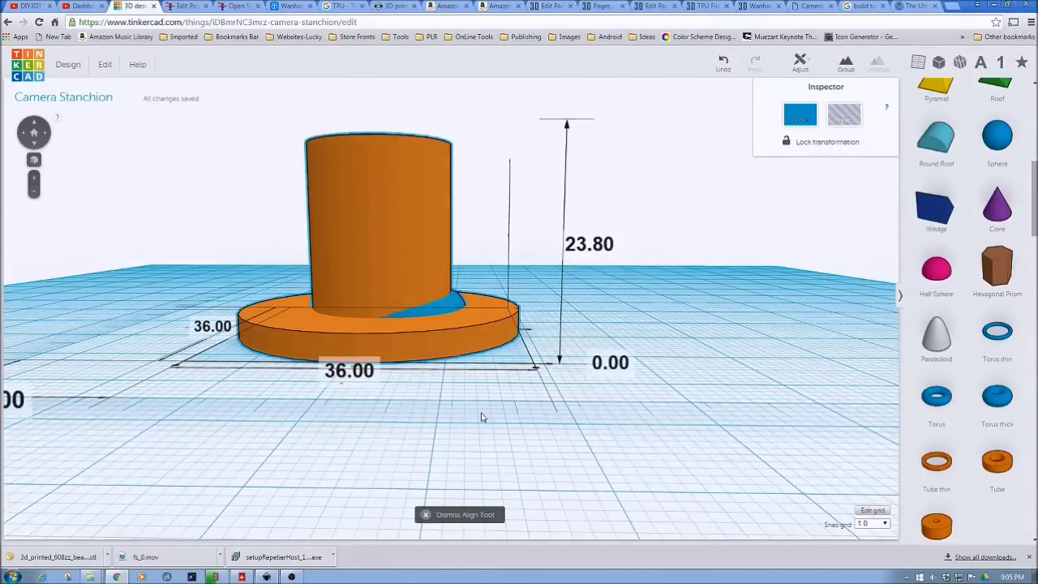
right_drag(481, 417, 486, 466)
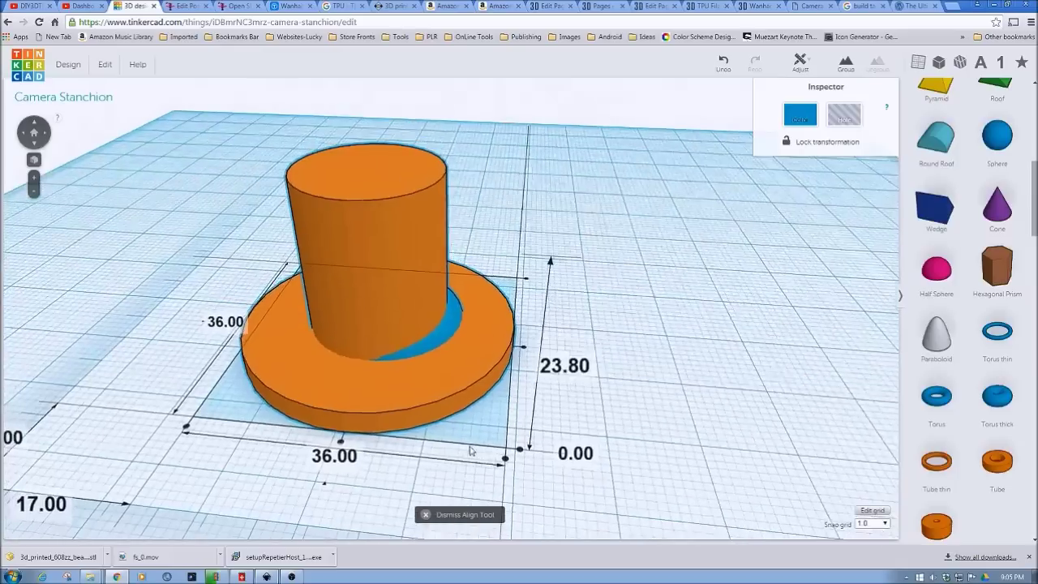
click(526, 349)
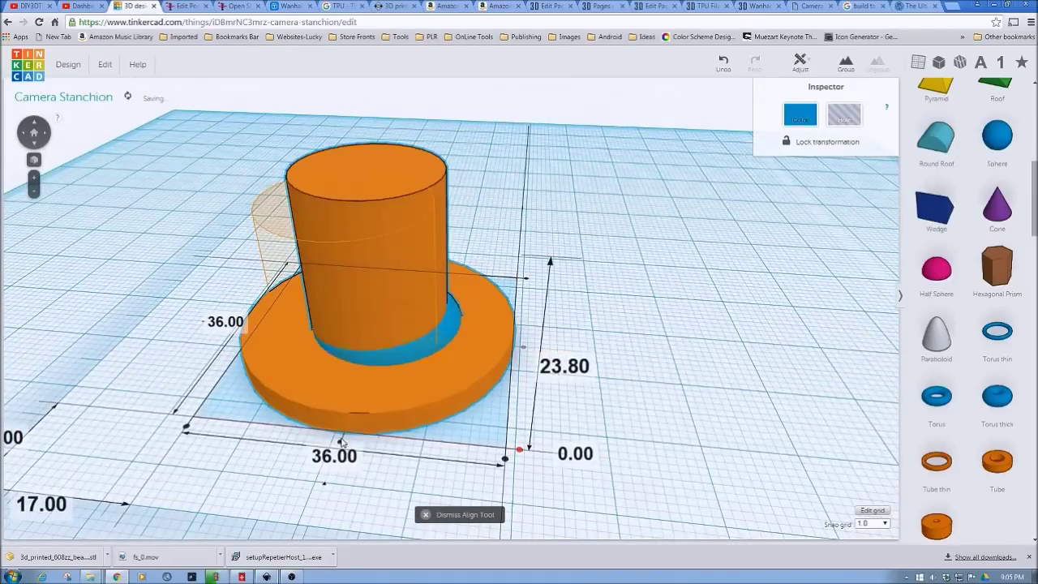
click(227, 459)
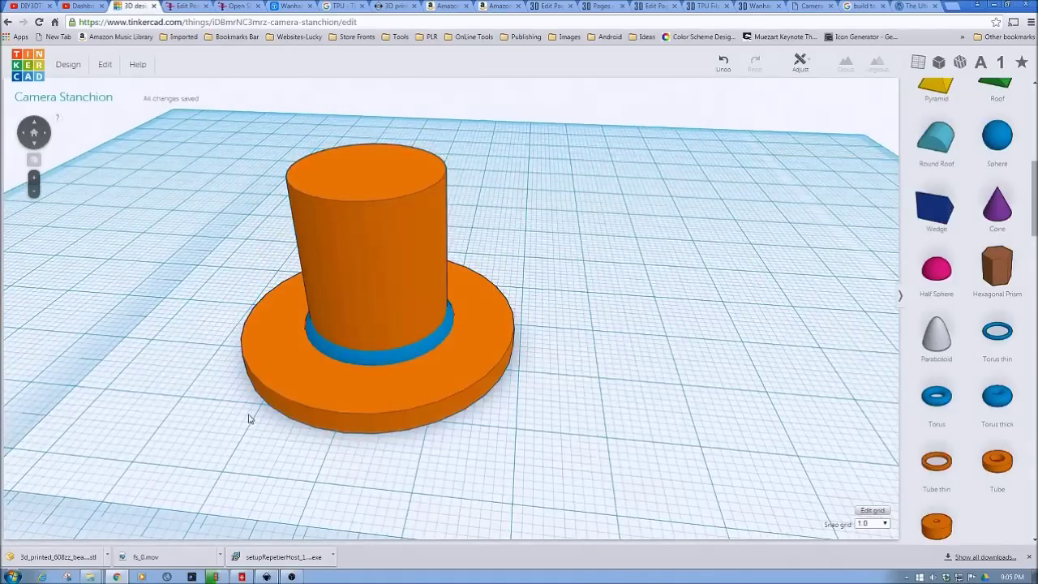
right_drag(249, 418, 250, 414)
right_drag(320, 387, 457, 304)
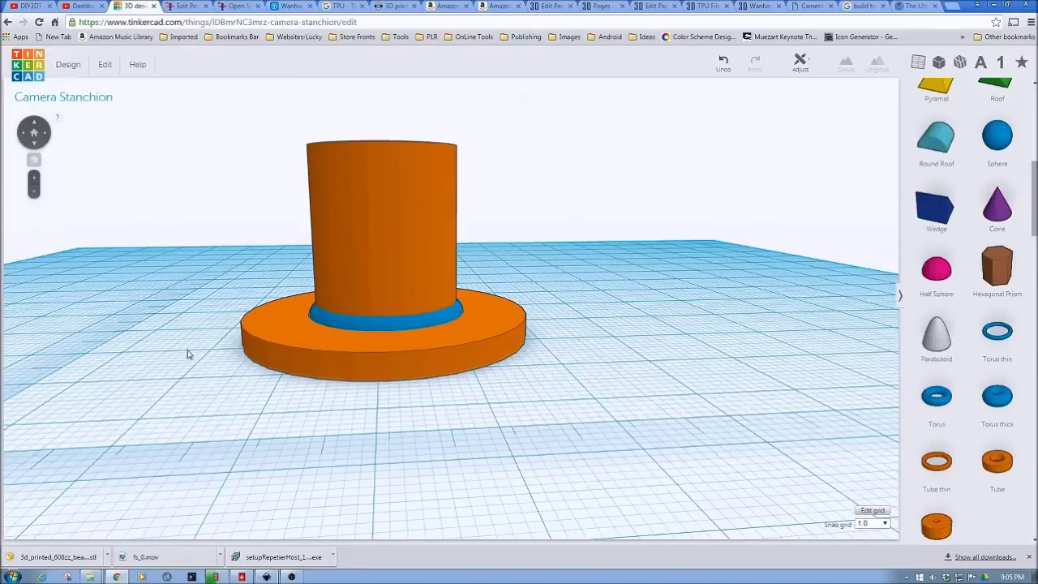
Drop a 20 × 20 × 20 mm wedge on the workplane beside the ringed column.
right_drag(187, 355, 310, 325)
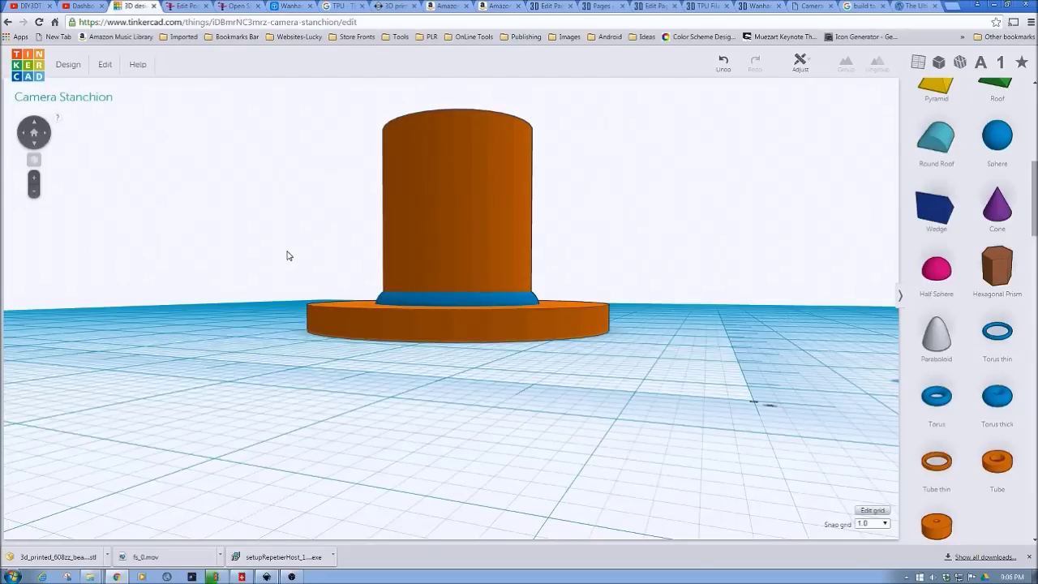
right_drag(303, 268, 366, 291)
scroll(367, 293, down, 4)
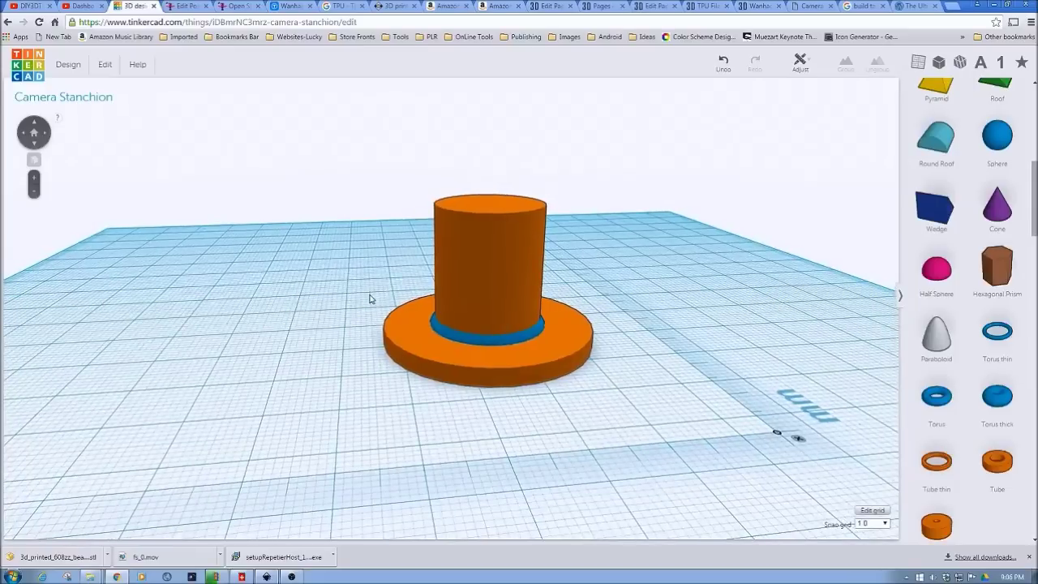
drag(915, 208, 308, 380)
Narrow the wedge to 5 mm wide and move it down-left.
right_drag(203, 445, 295, 470)
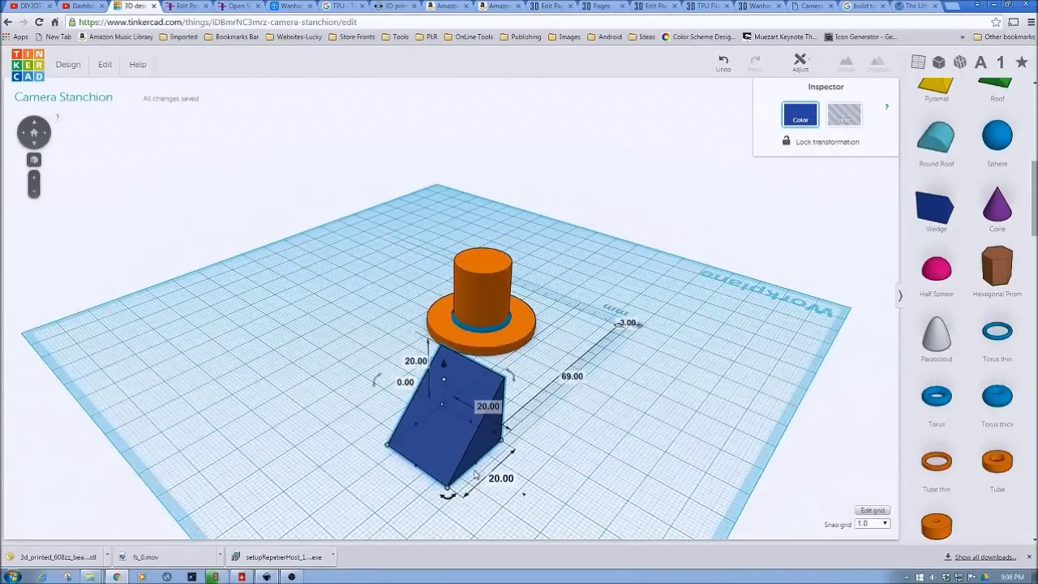
drag(476, 466, 440, 432)
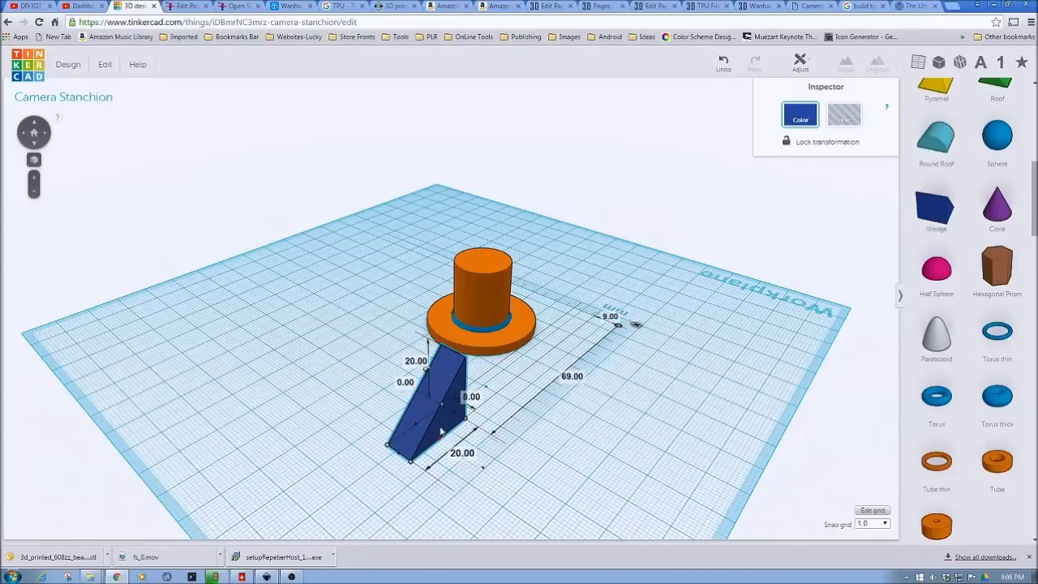
drag(441, 430, 441, 430)
click(469, 395)
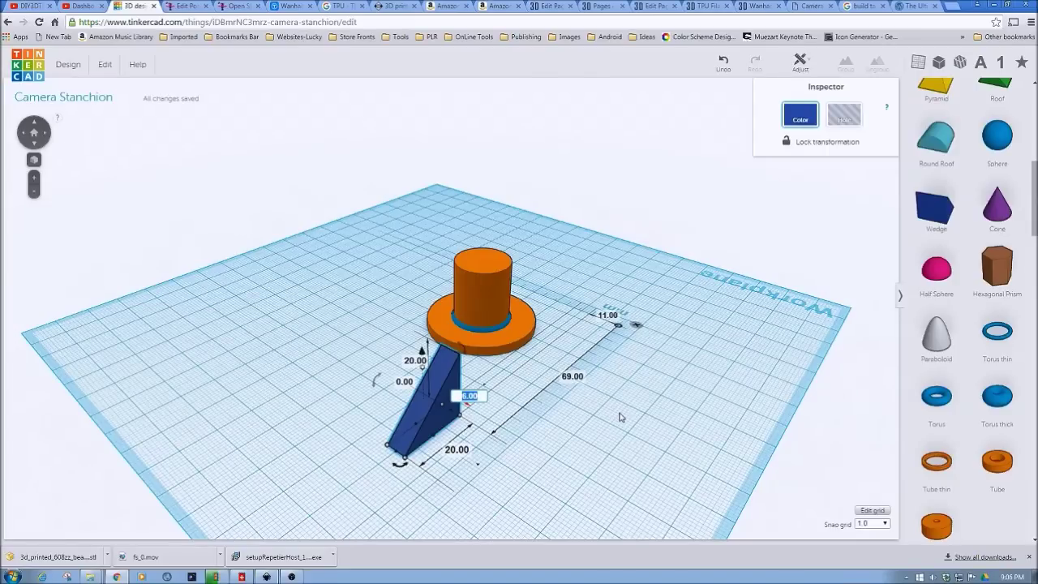
text(5)
key(Return)
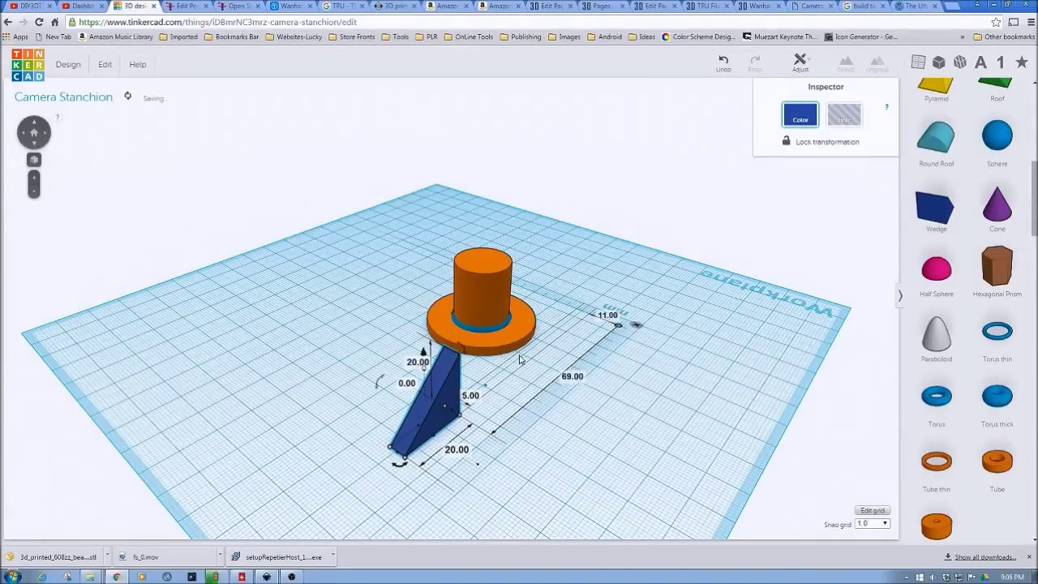
drag(402, 438, 302, 463)
Duplicate the wedge and move the copy toward the column.
click(105, 66)
click(128, 112)
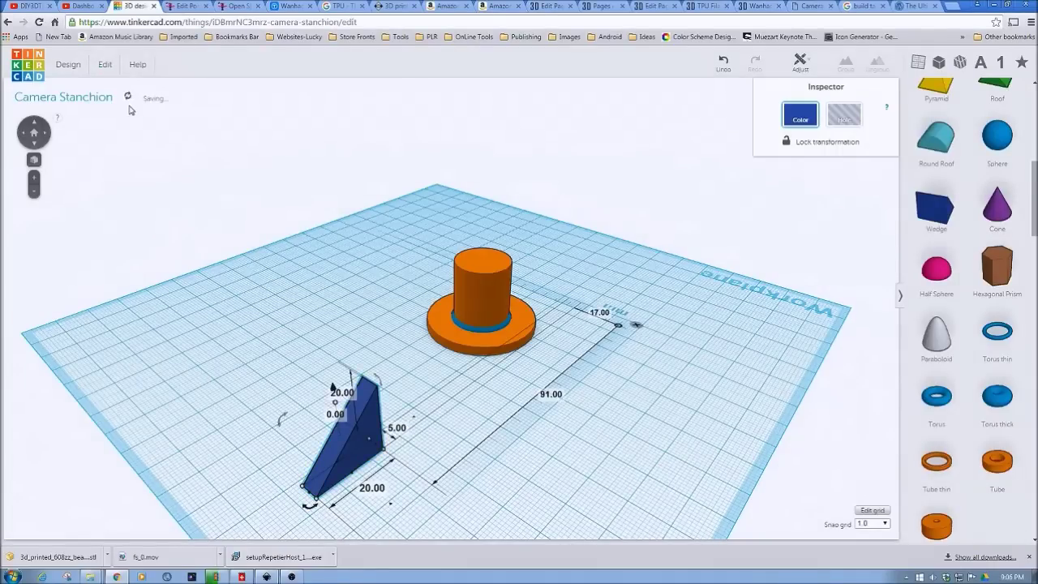
drag(353, 446, 482, 420)
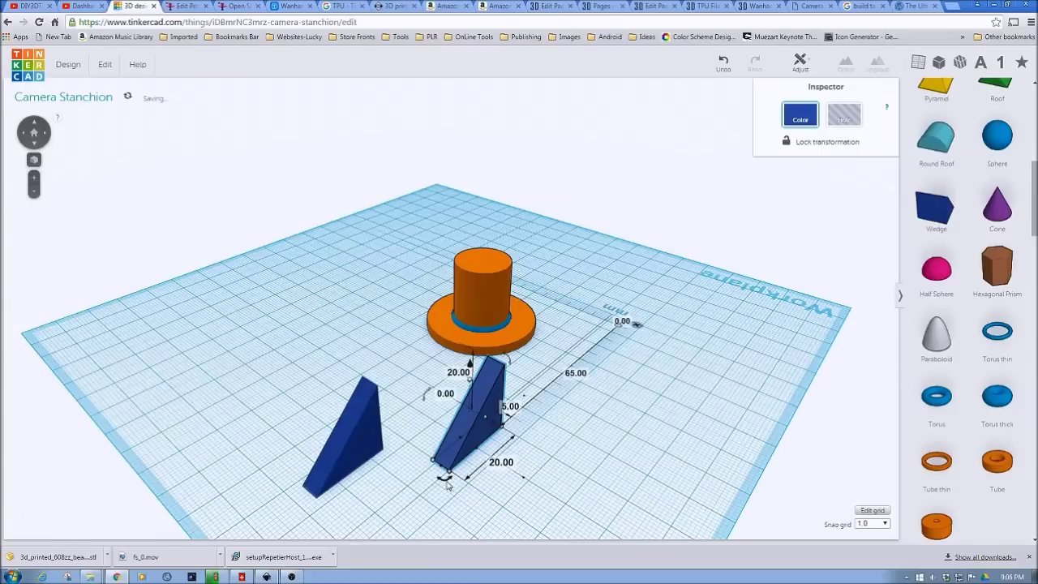
Rotate the copied wedge 180°, butt it against the first wedge, and select both.
drag(445, 483, 565, 286)
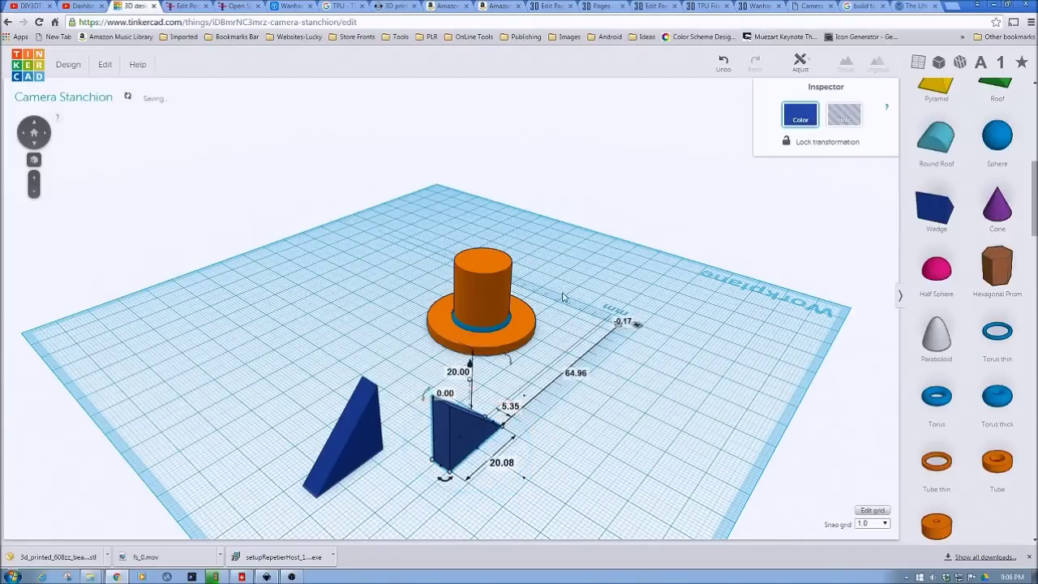
drag(463, 427, 383, 415)
drag(251, 319, 403, 474)
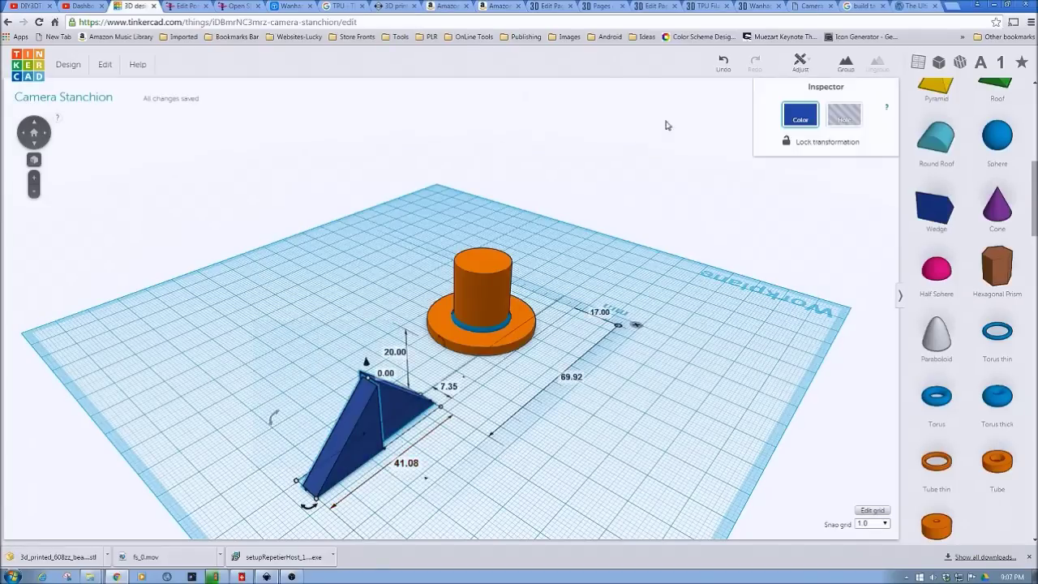
click(801, 62)
Align the two wedges edge to edge and nudge one wedge 1 mm.
click(811, 93)
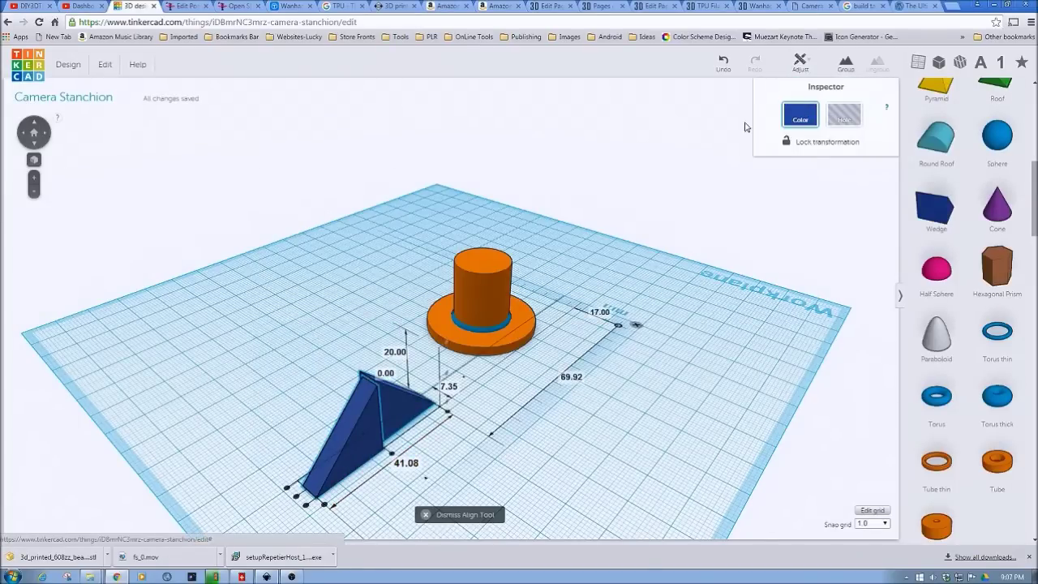
click(296, 497)
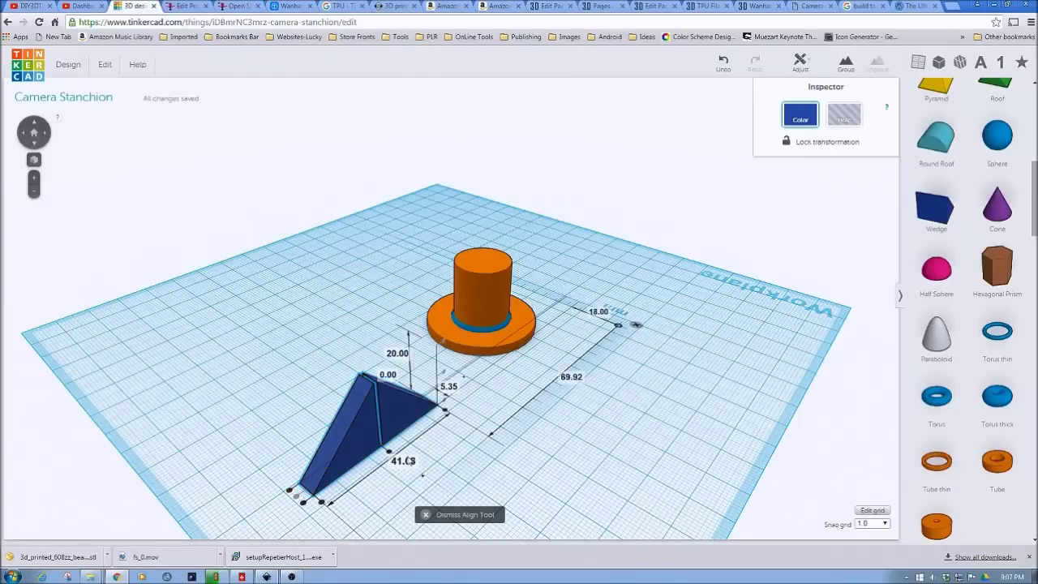
click(454, 469)
right_drag(457, 470, 400, 459)
click(333, 381)
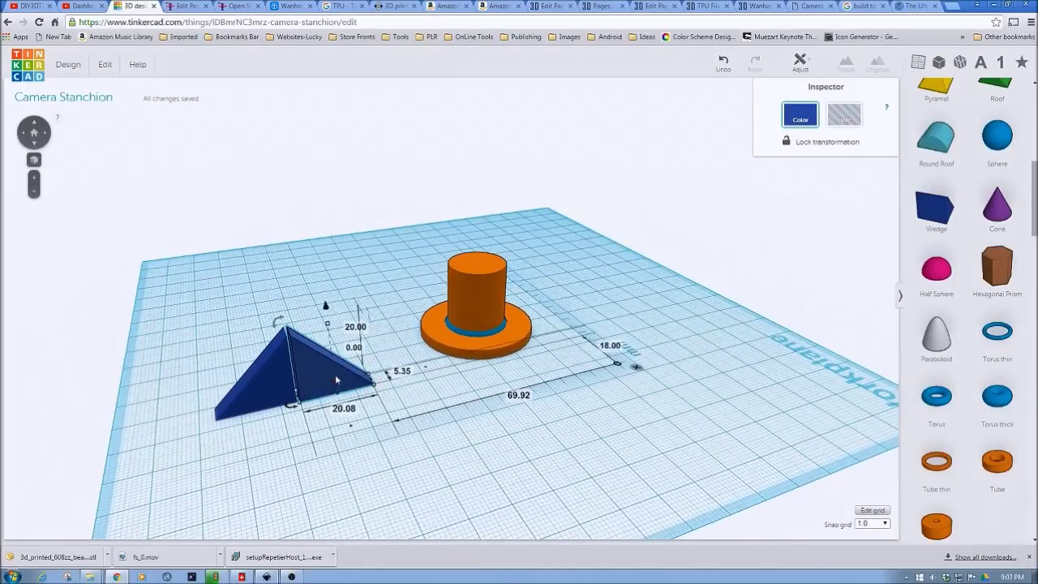
key(Left)
key(Left)
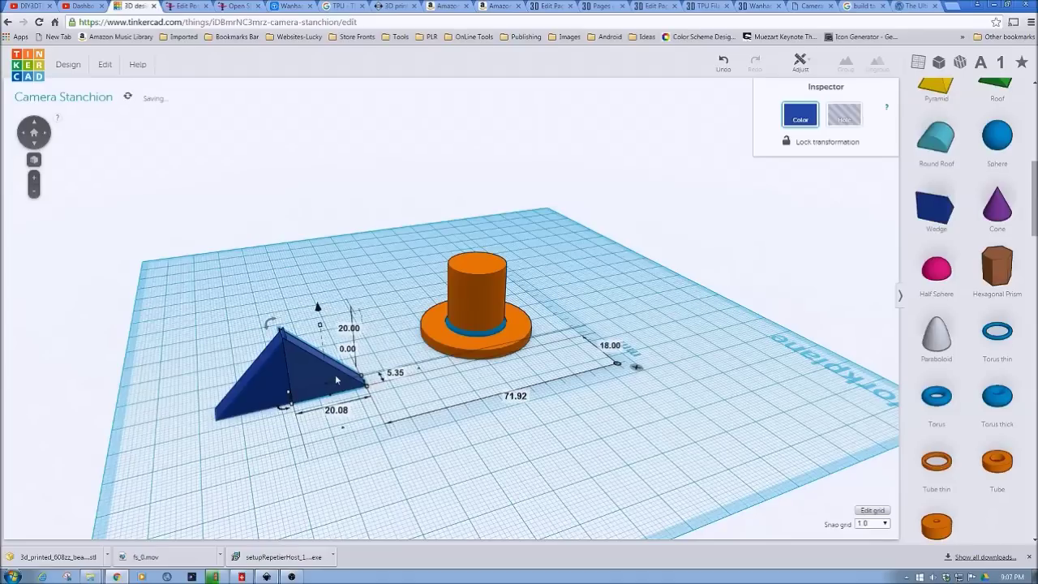
key(Right)
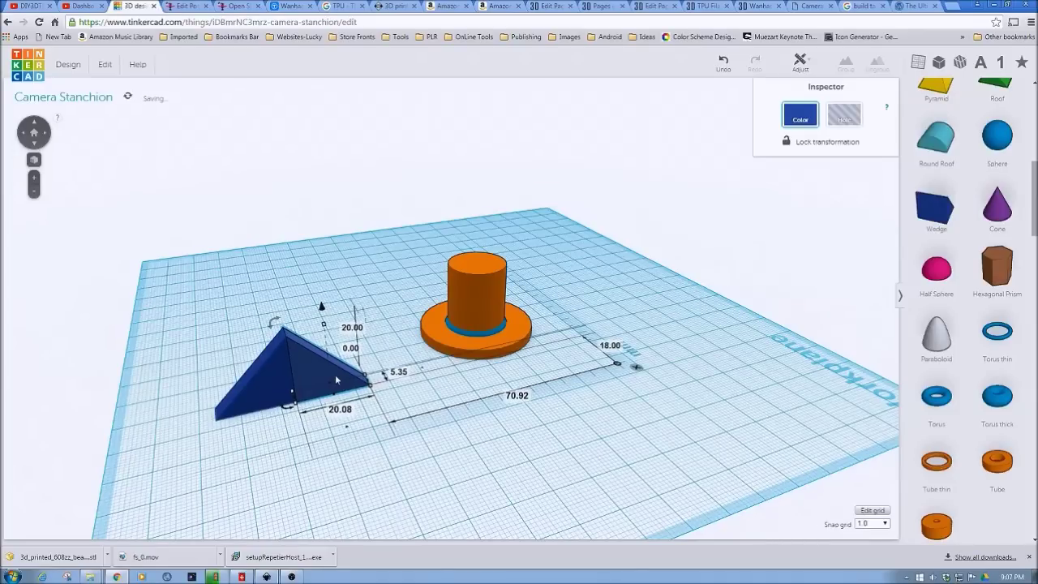
Set the snap grid to 0.5 mm and select both wedges.
click(882, 523)
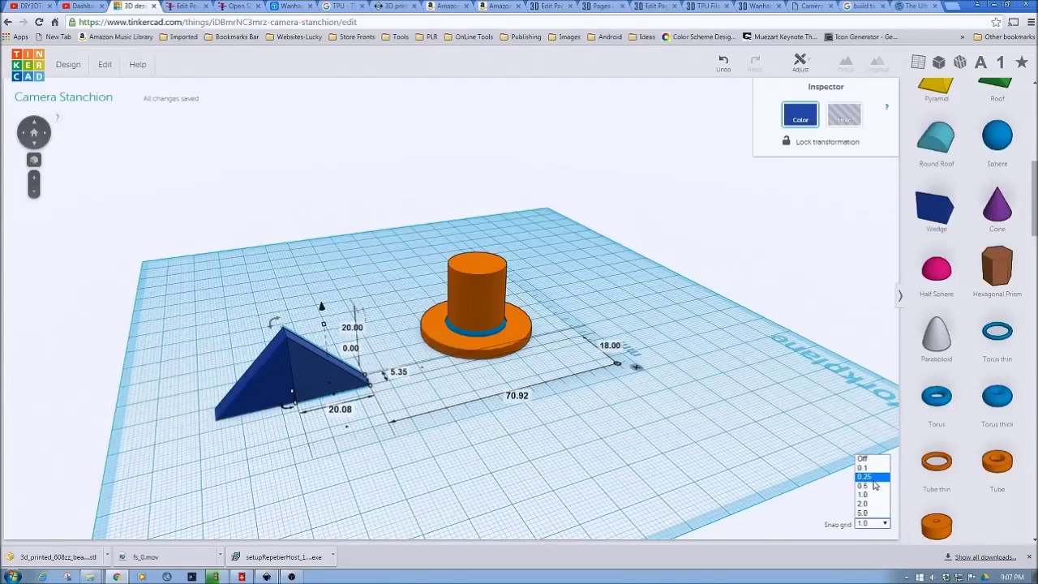
click(866, 486)
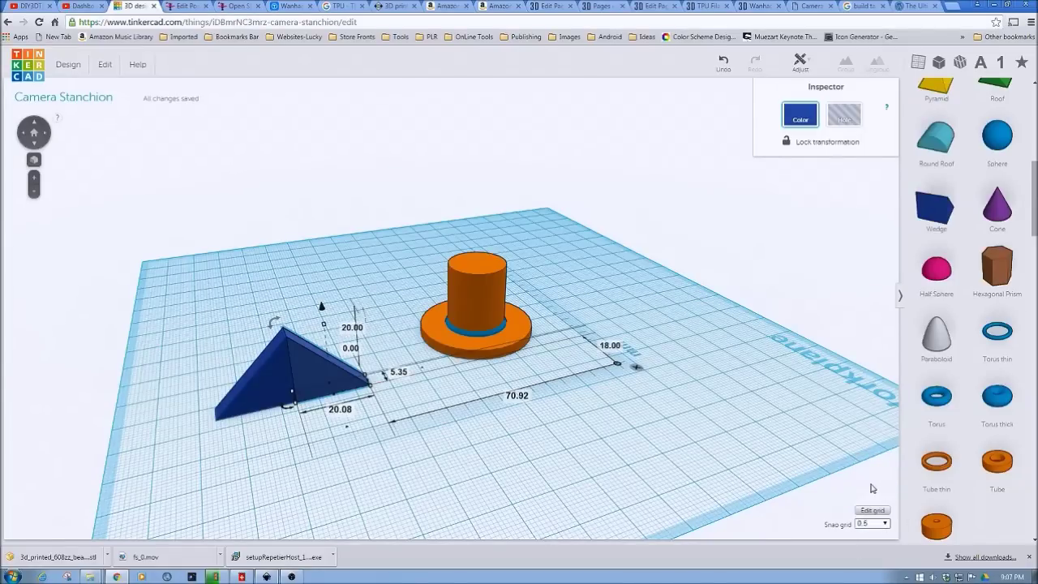
click(189, 385)
drag(161, 331, 340, 417)
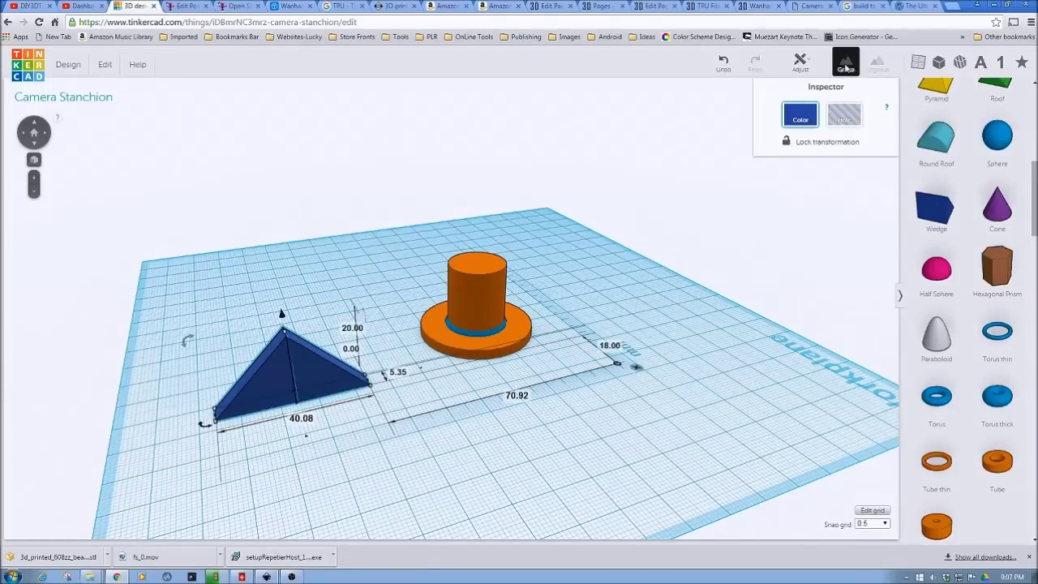
Undo the wedge's last two changes and nudge it slightly right.
click(373, 458)
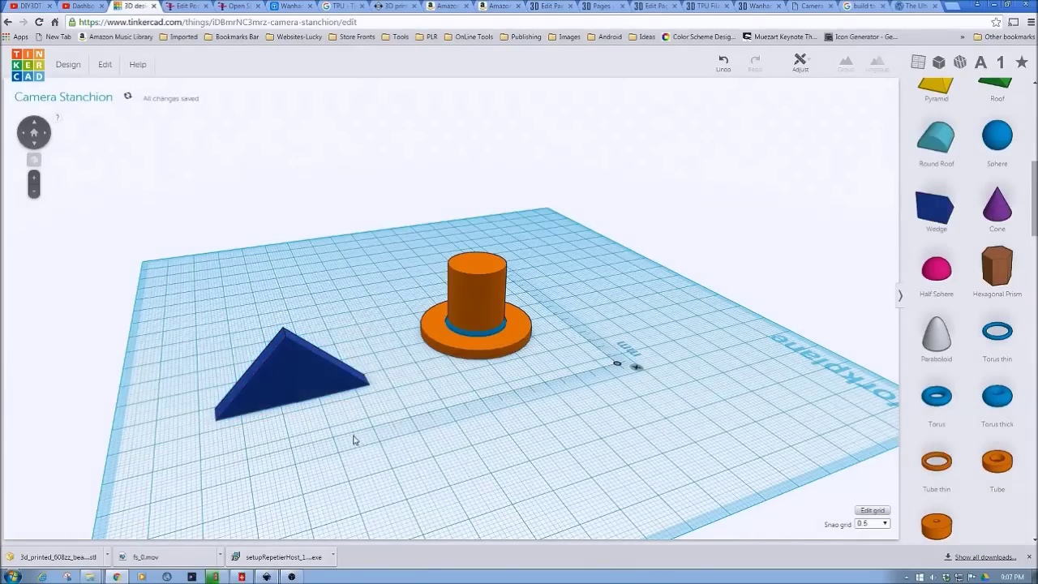
right_drag(353, 441, 363, 357)
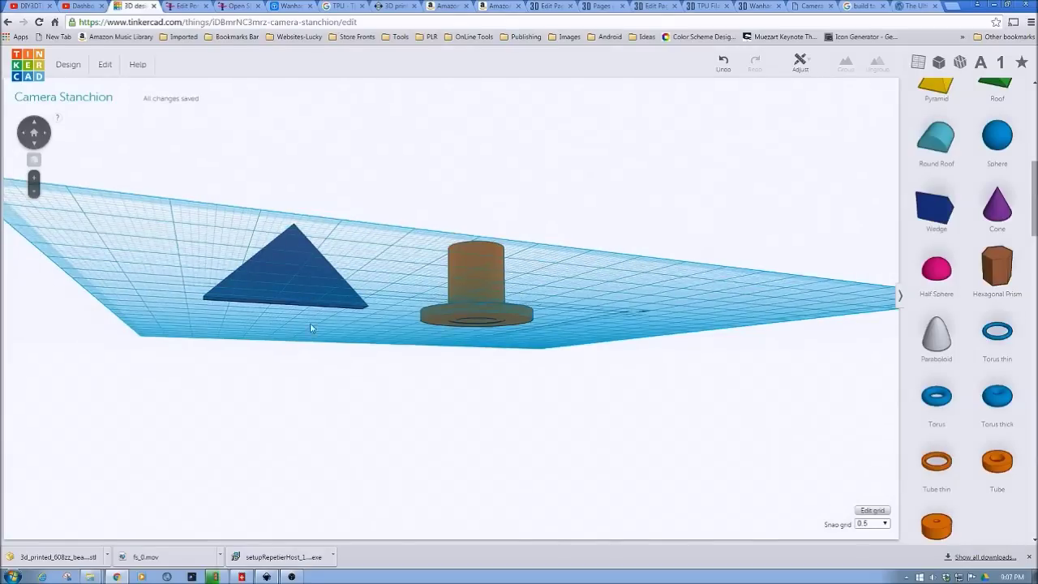
right_drag(310, 323, 299, 366)
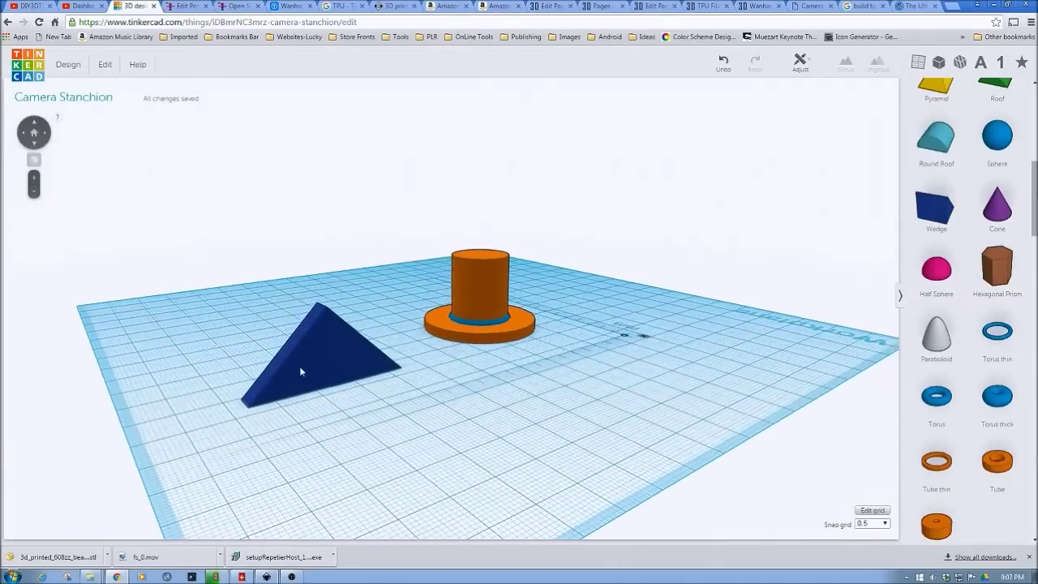
click(298, 373)
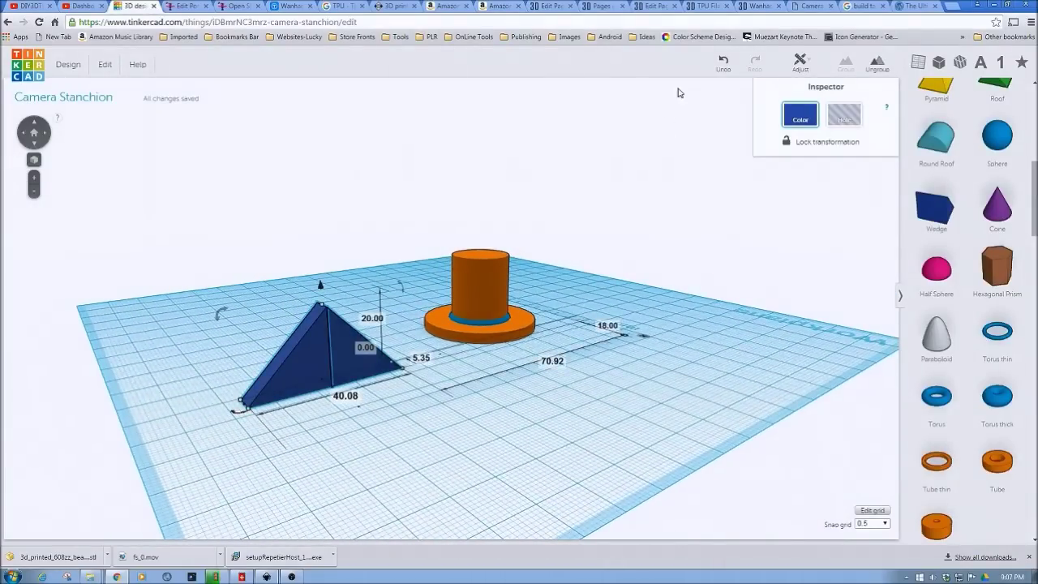
click(724, 59)
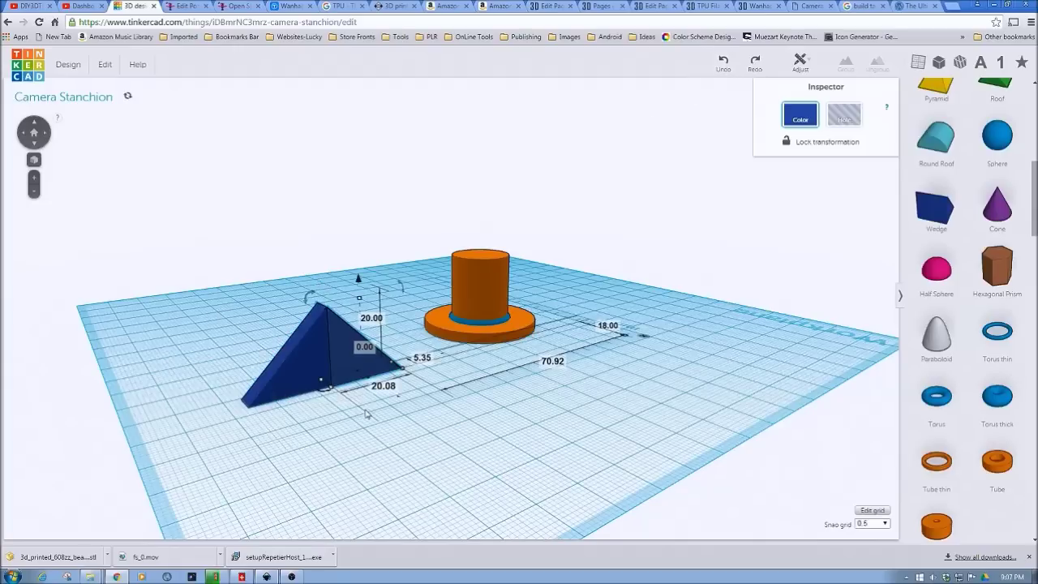
click(359, 362)
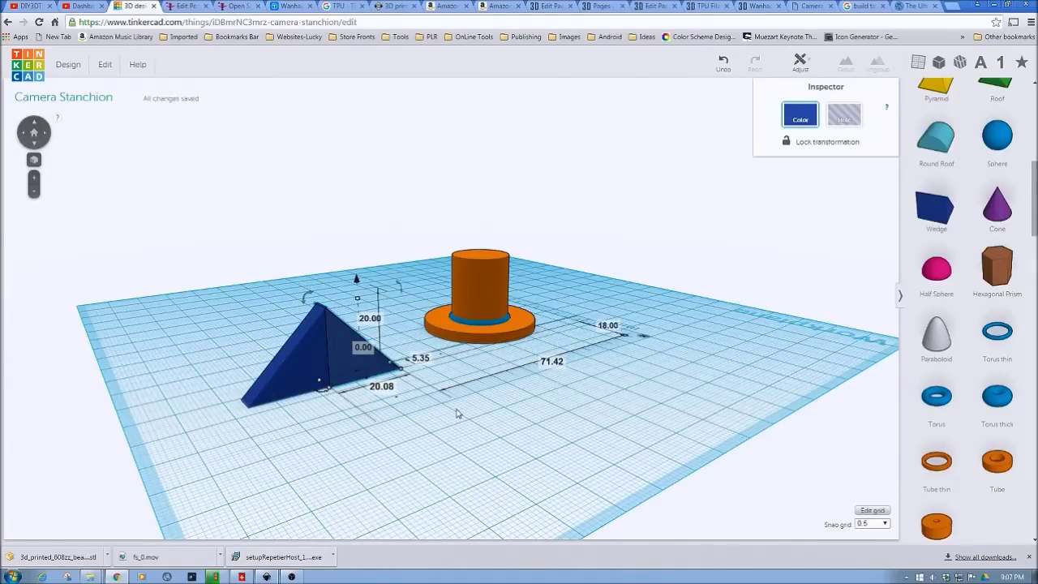
key(Right)
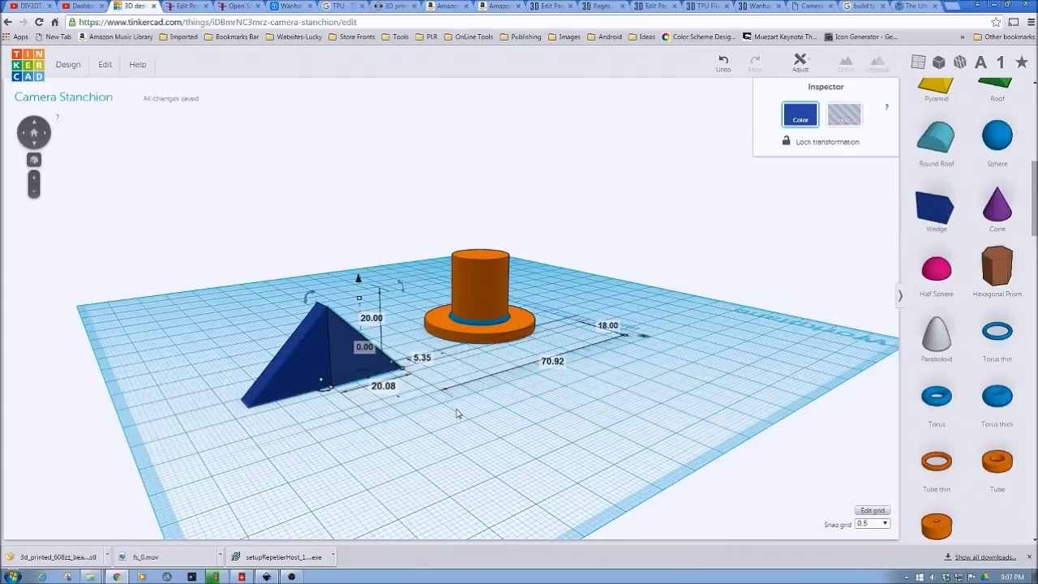
Switch the snap grid to 0.1 mm and nudge the wedge left by 0.2 mm.
click(876, 523)
click(865, 468)
key(Left)
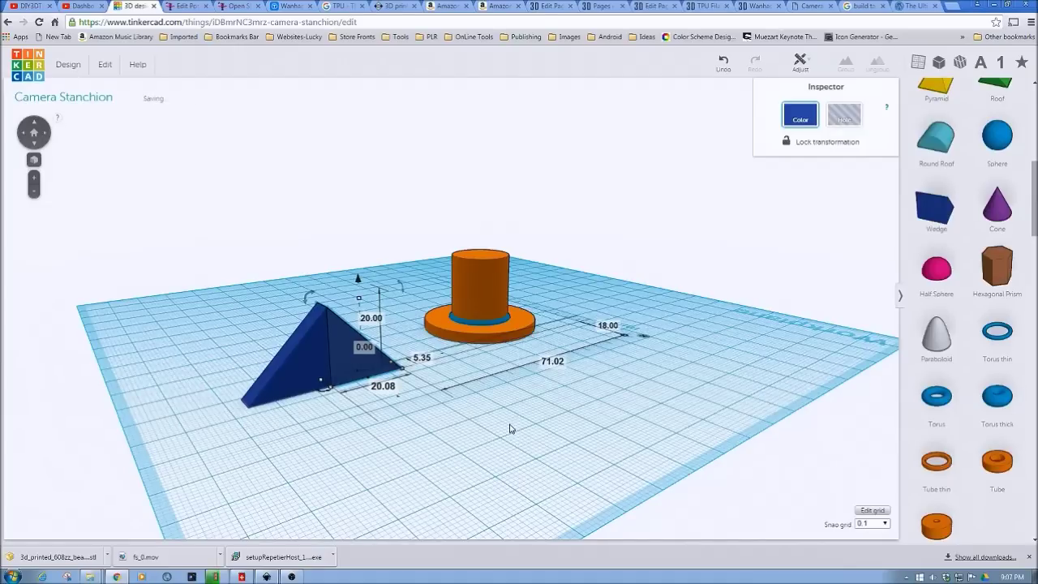
key(Left)
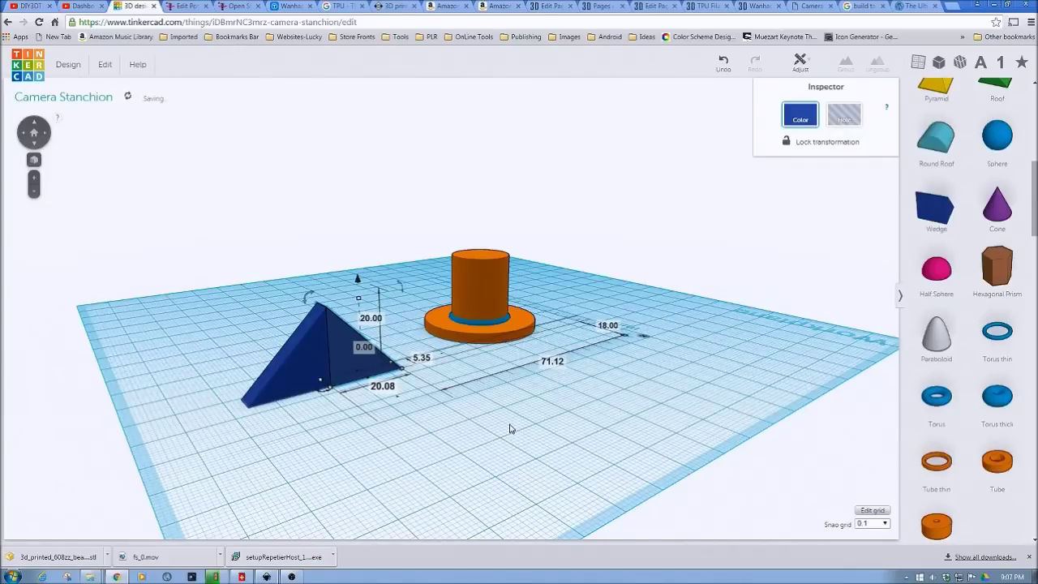
click(231, 298)
Group the two wedges into one 39.88 mm-long triangular gusset and reselect it.
drag(192, 315, 357, 406)
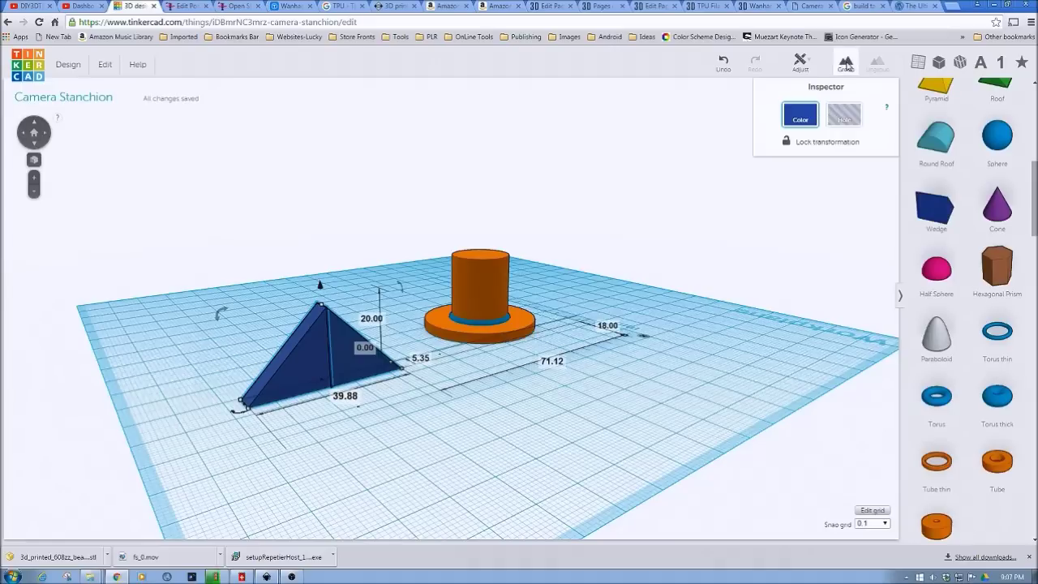
click(846, 62)
click(411, 414)
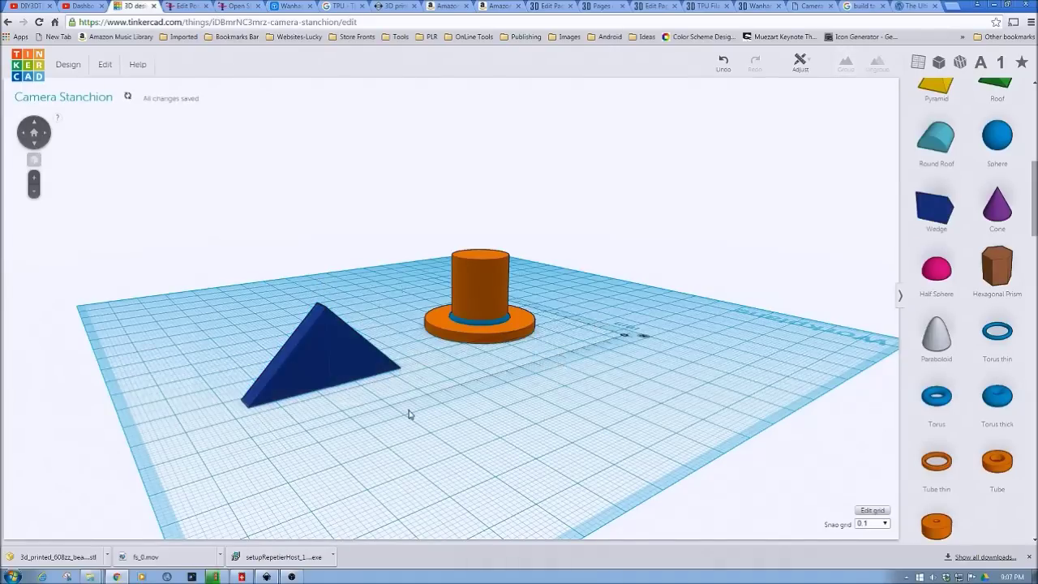
right_drag(404, 416, 592, 408)
click(641, 392)
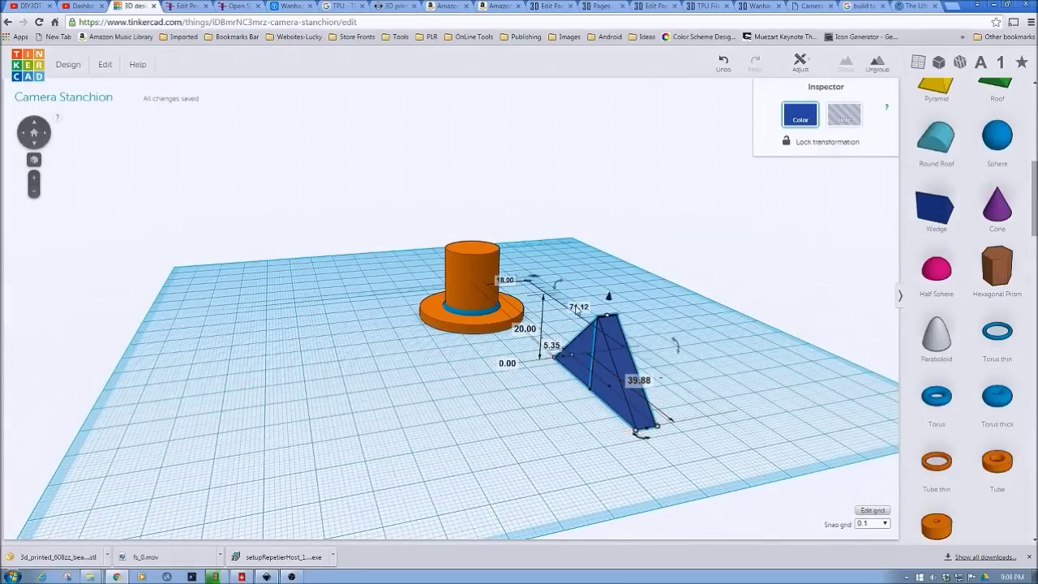
click(106, 65)
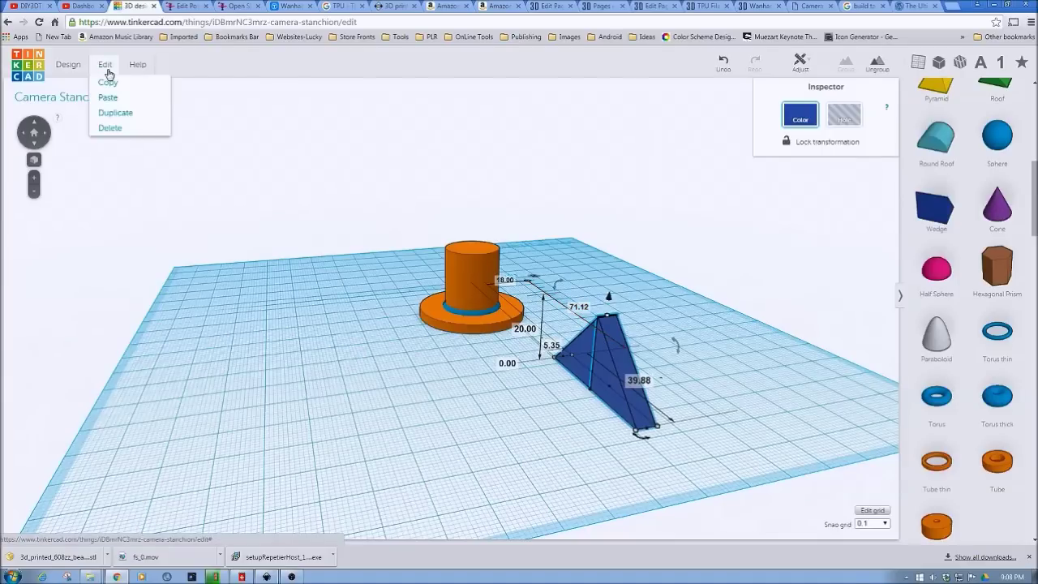
Duplicate the wedge and turn the copy 90° so it crosses the first wedge.
click(126, 113)
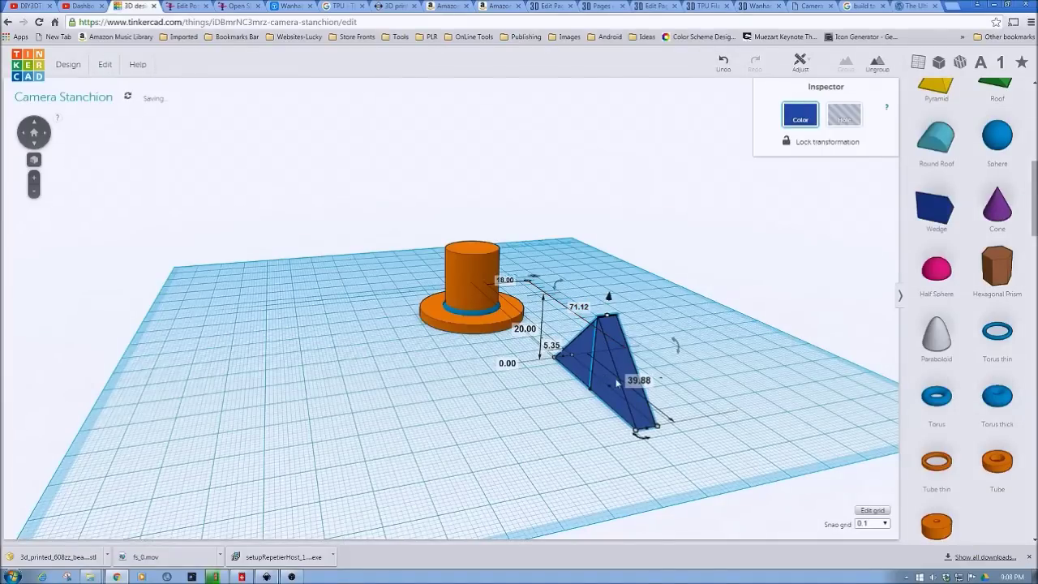
drag(618, 381, 535, 413)
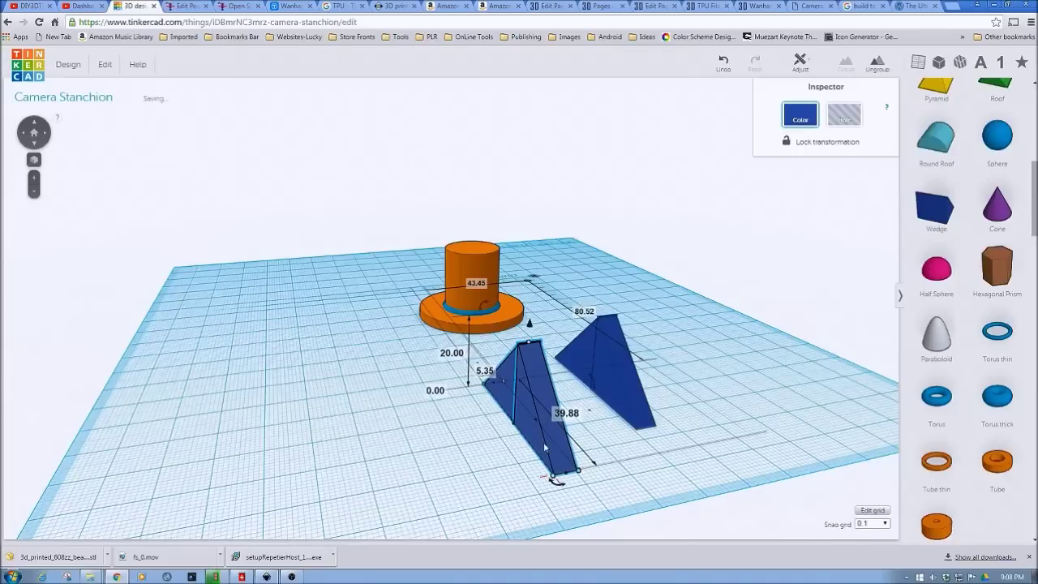
drag(555, 487, 442, 430)
drag(513, 415, 587, 389)
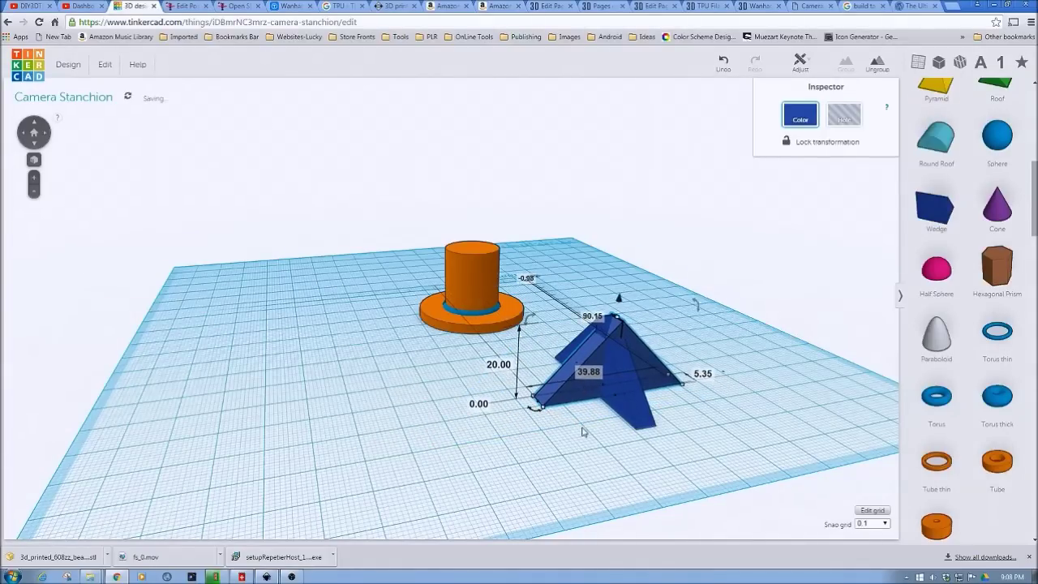
right_drag(565, 464, 150, 464)
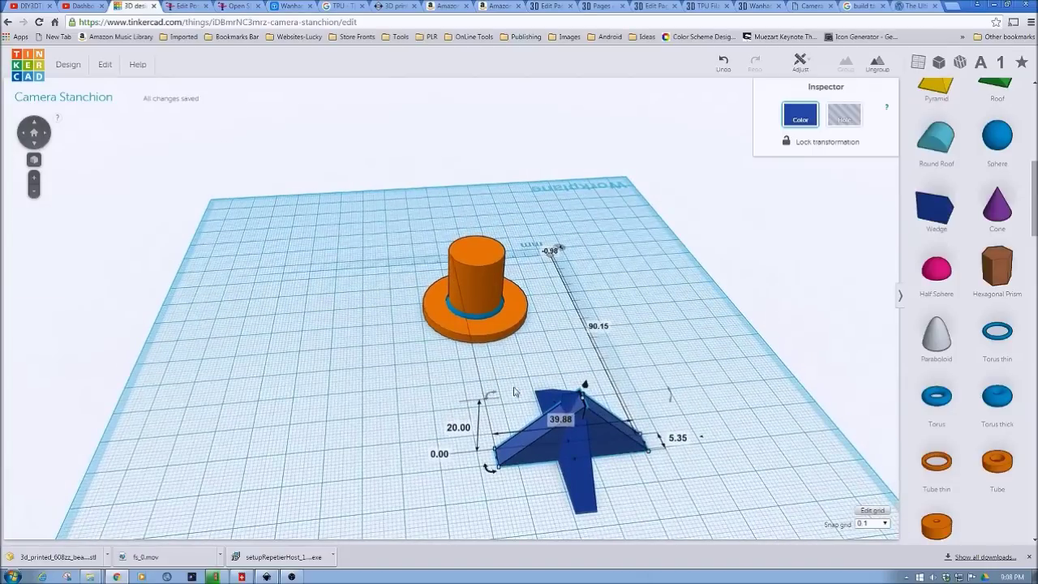
Centre the two crossed wedges on each other with Align.
drag(445, 374, 670, 511)
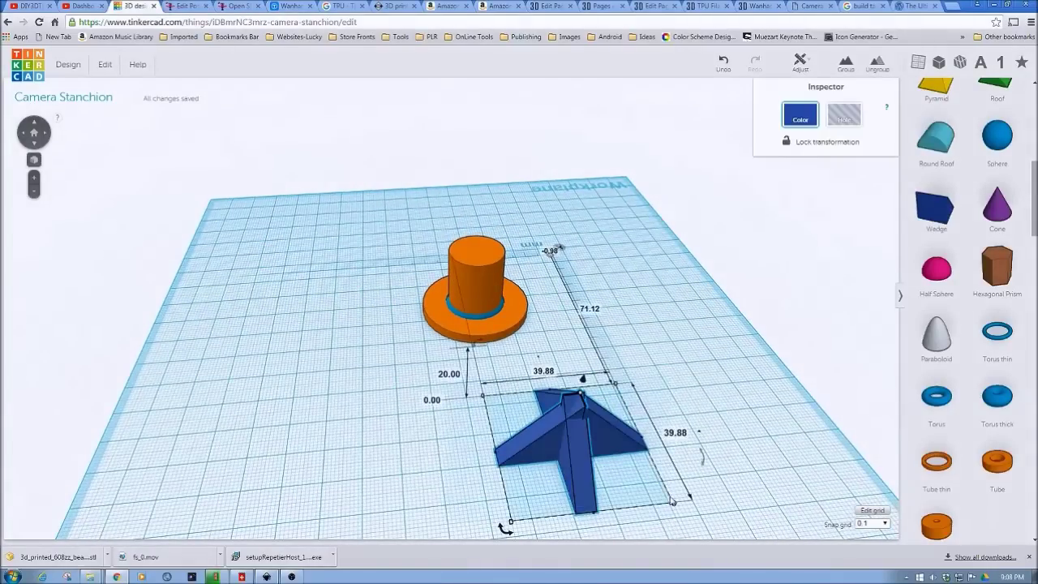
click(802, 65)
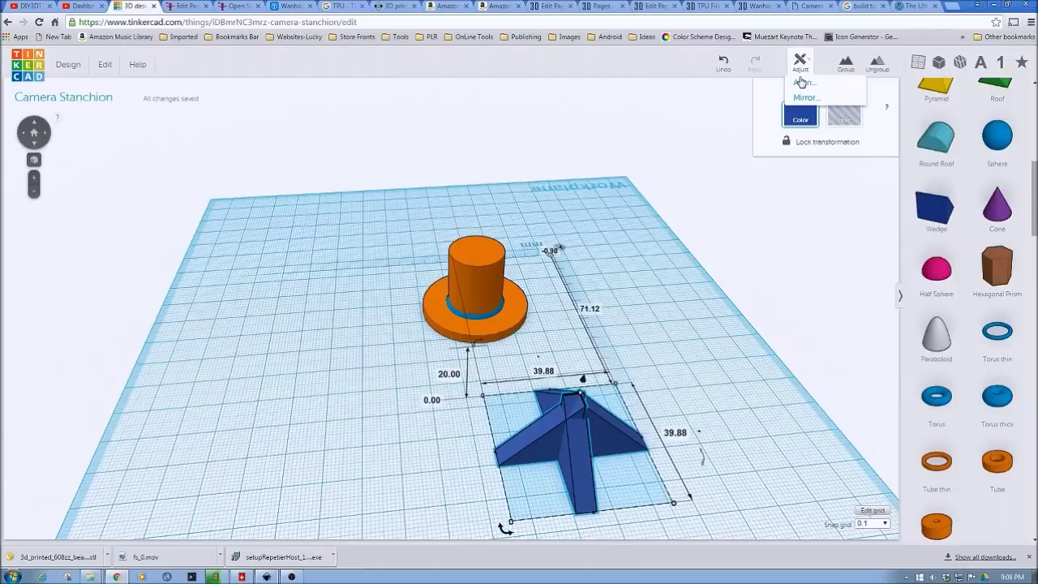
click(800, 84)
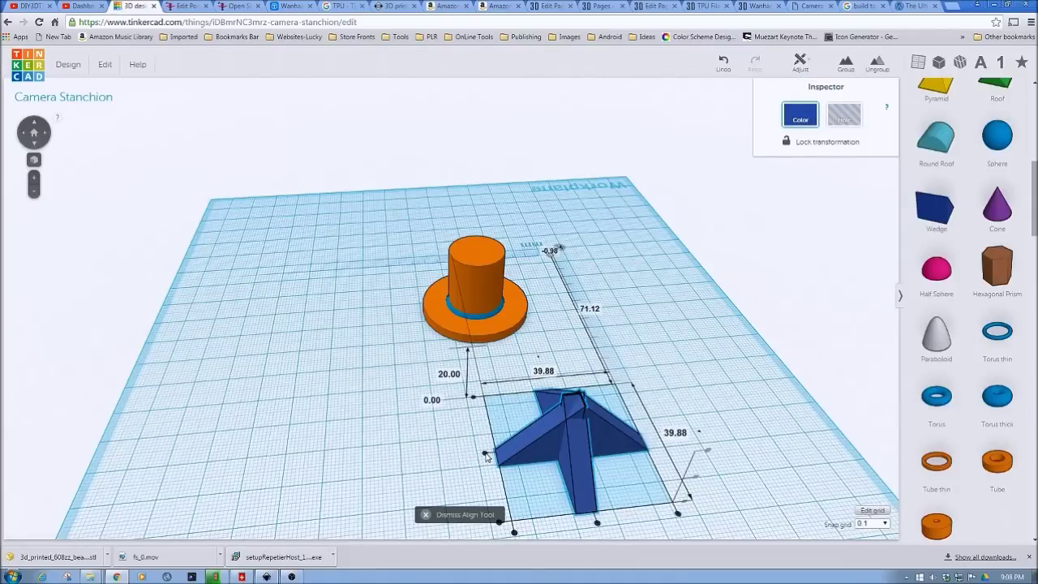
click(596, 523)
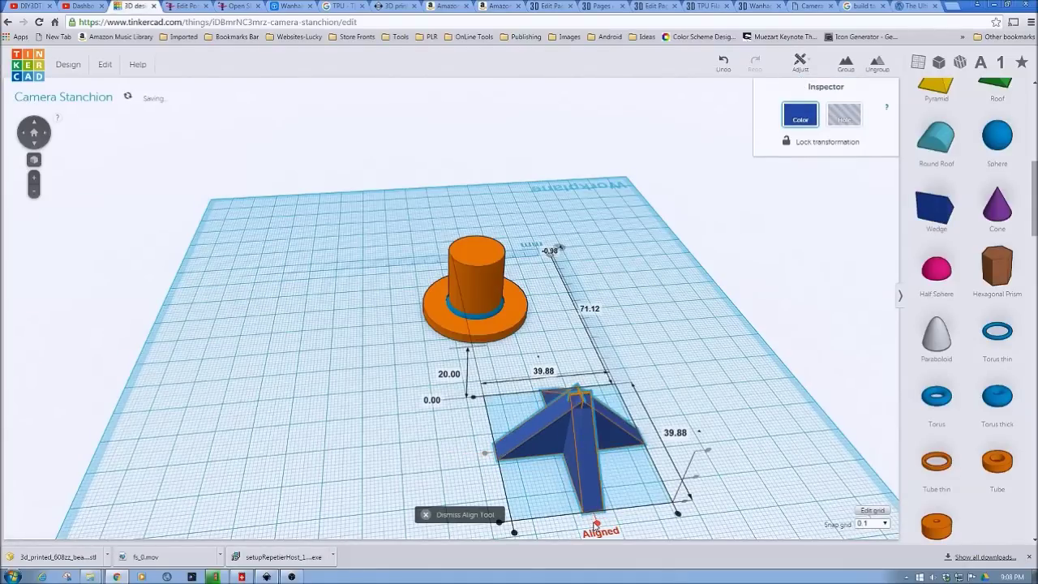
click(760, 439)
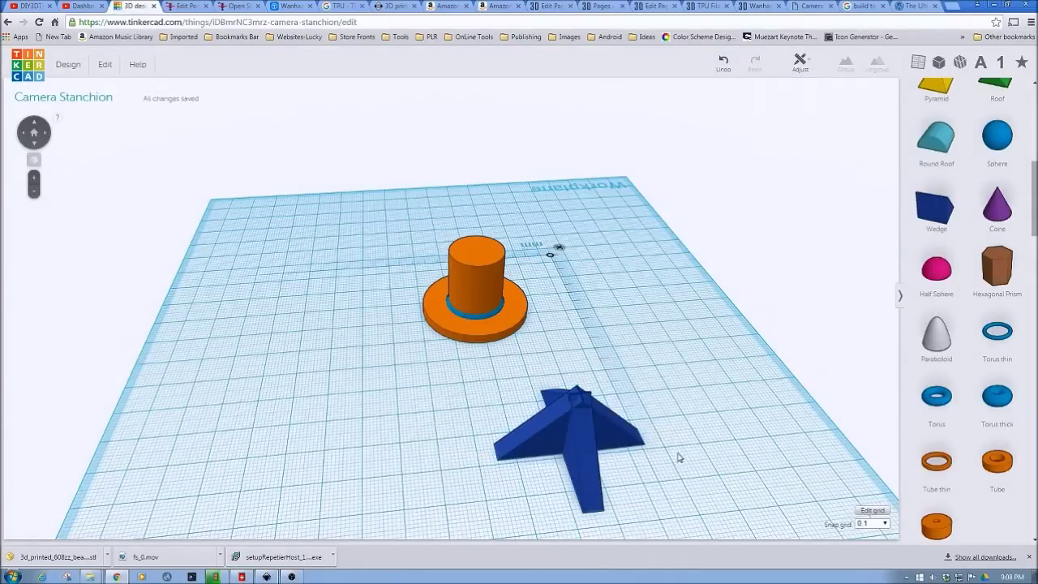
drag(463, 390, 649, 512)
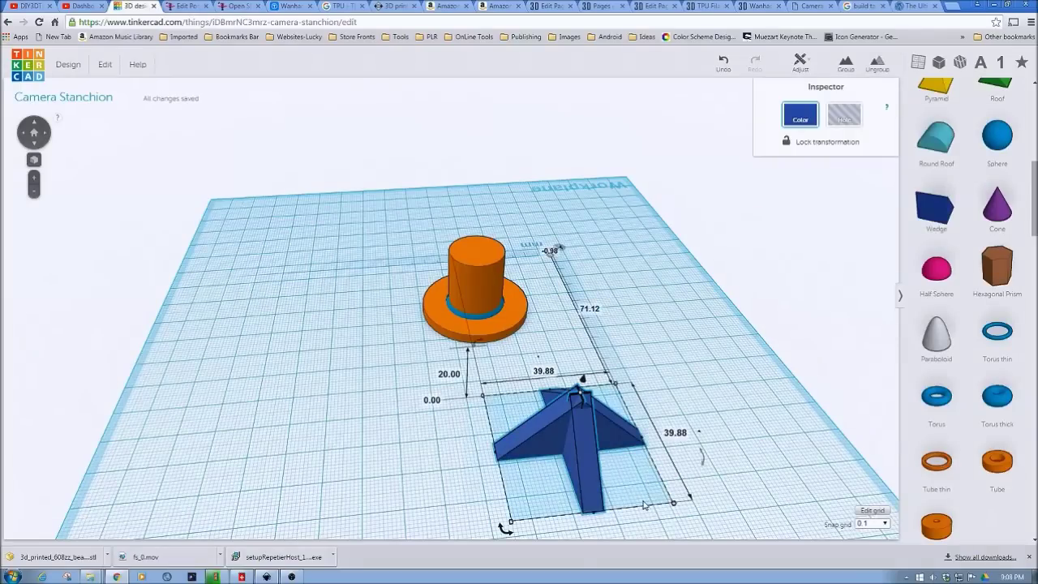
Group the crossed wedges into a single cross-shaped gusset.
click(846, 61)
click(733, 395)
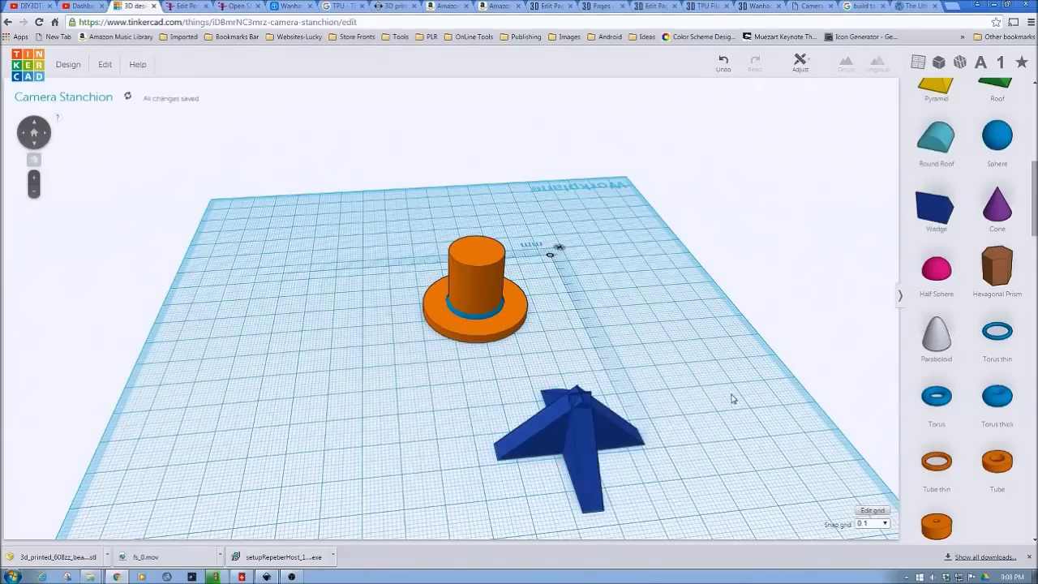
click(577, 433)
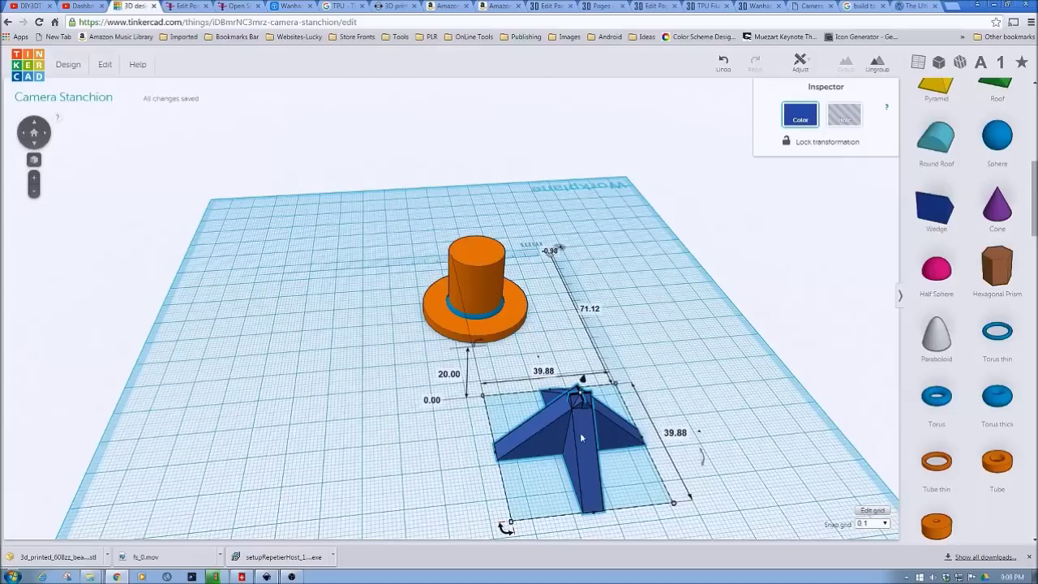
Resize the gusset footprint to 32 × 32 mm and move it onto the column base.
click(673, 436)
text(32)
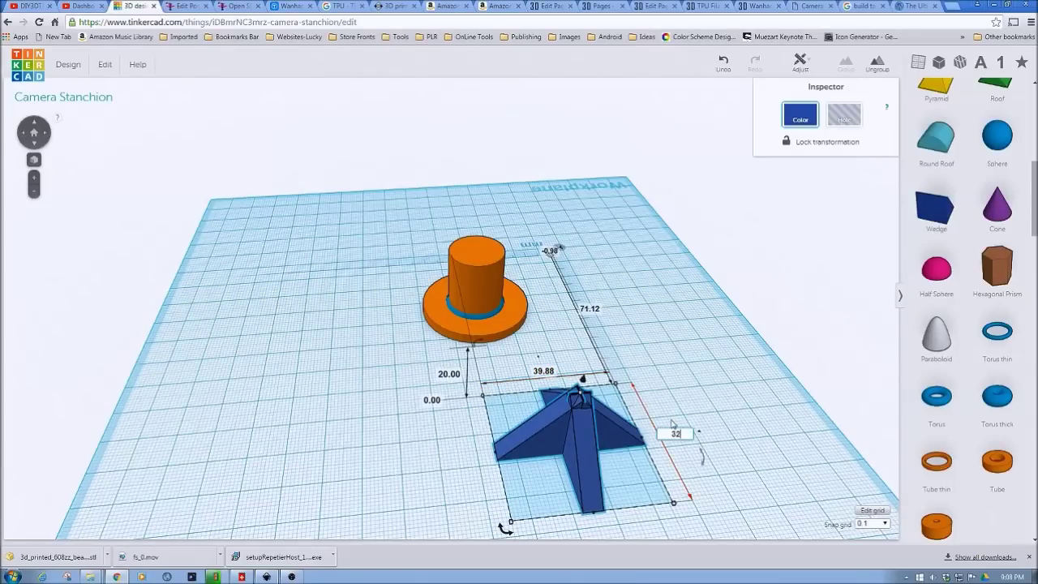
key(Tab)
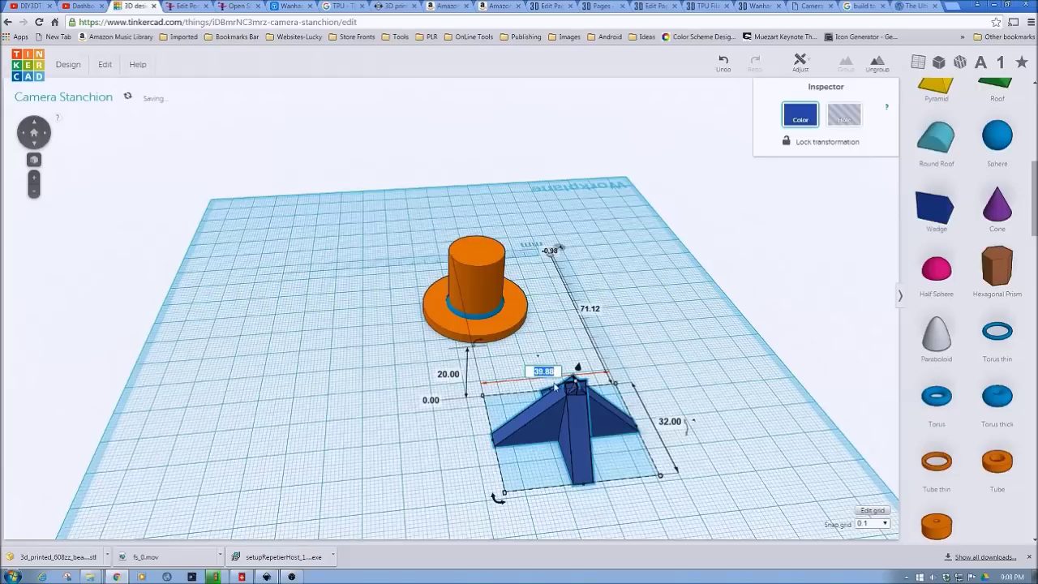
text(32)
key(Return)
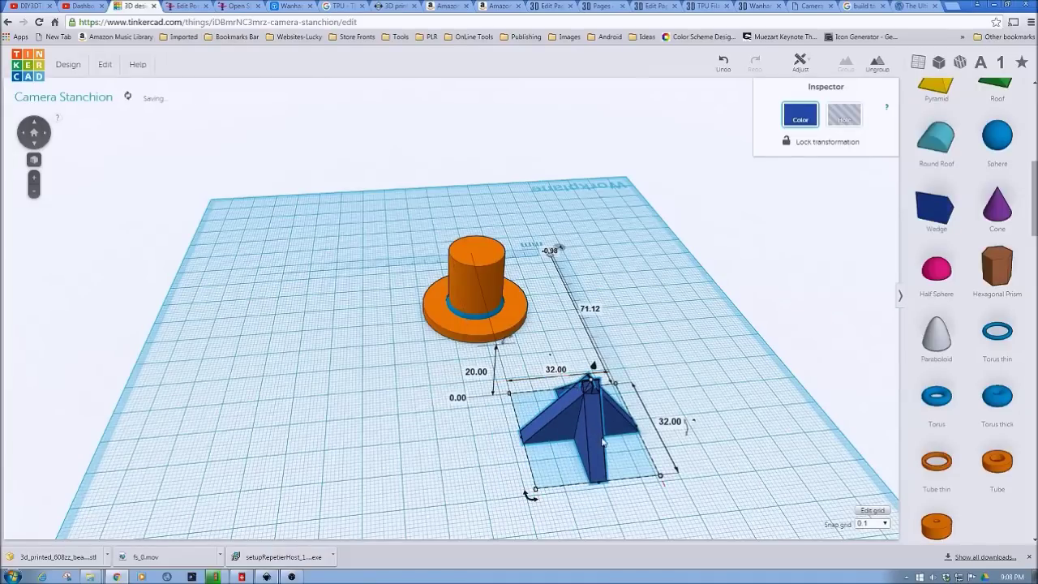
drag(602, 442, 498, 315)
Select the column and gusset cross together and centre them on each other with Align.
click(318, 209)
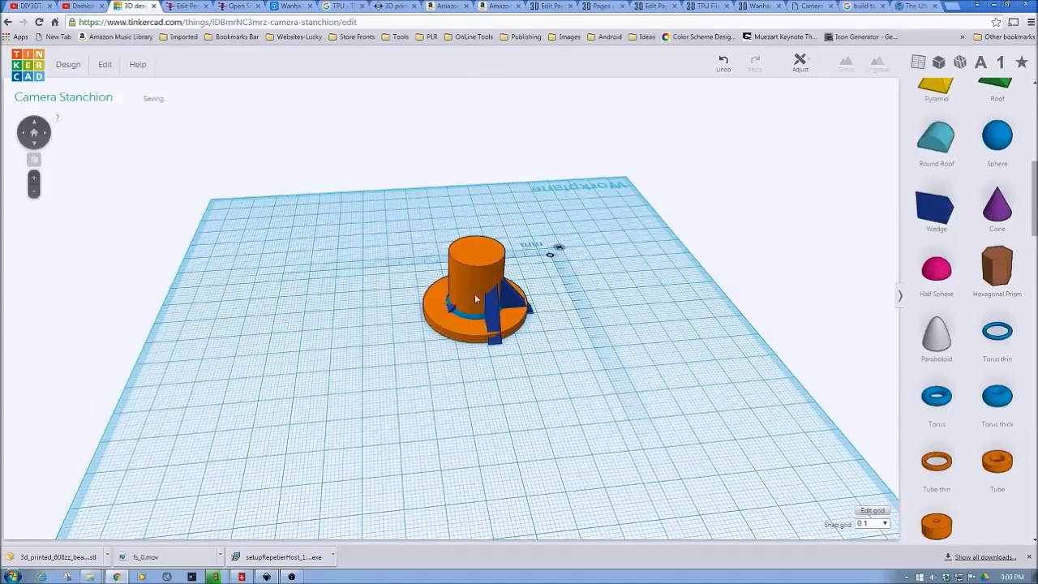
drag(318, 208, 593, 378)
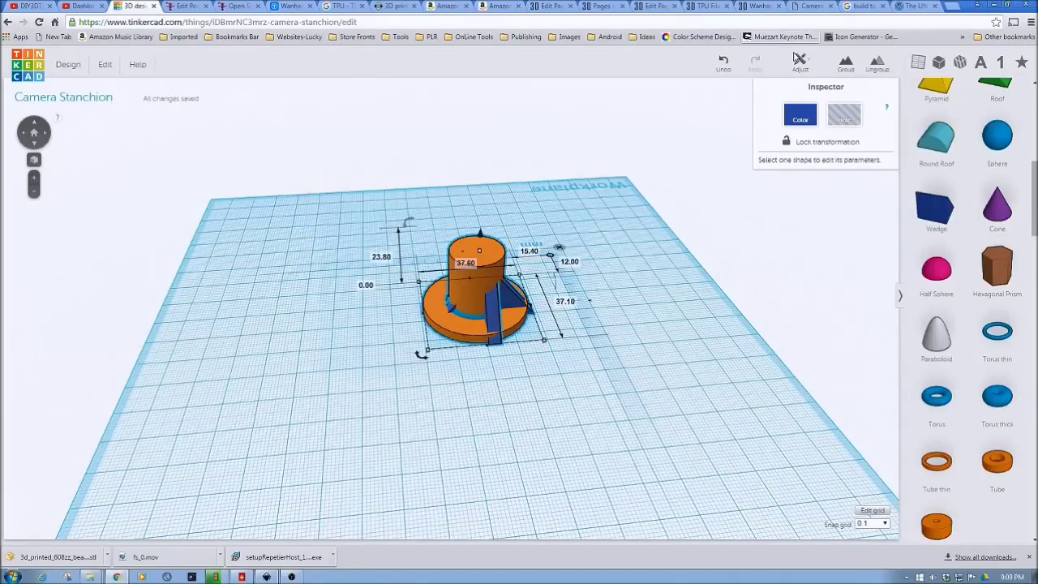
click(800, 62)
click(806, 84)
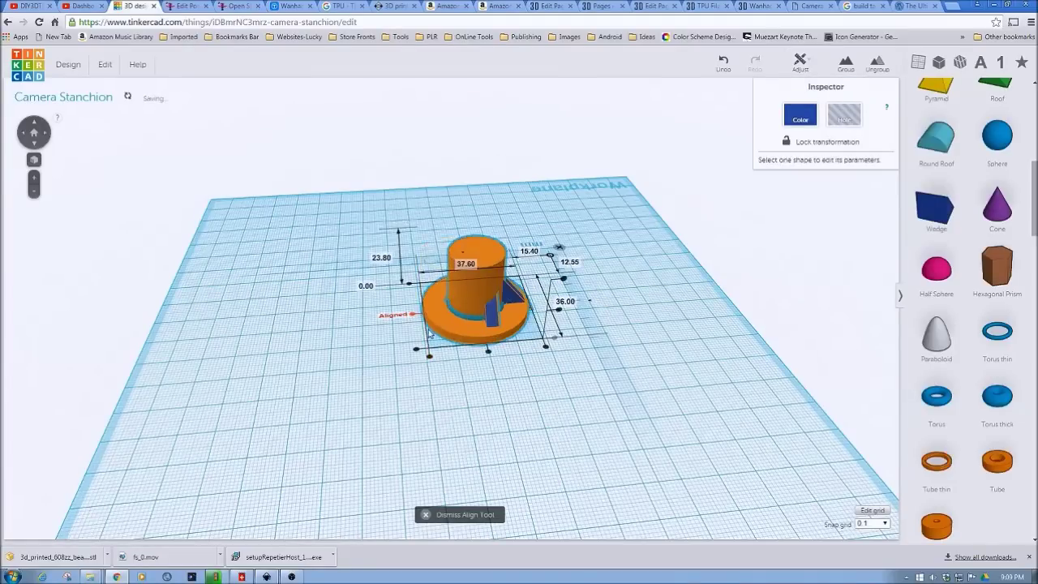
click(488, 352)
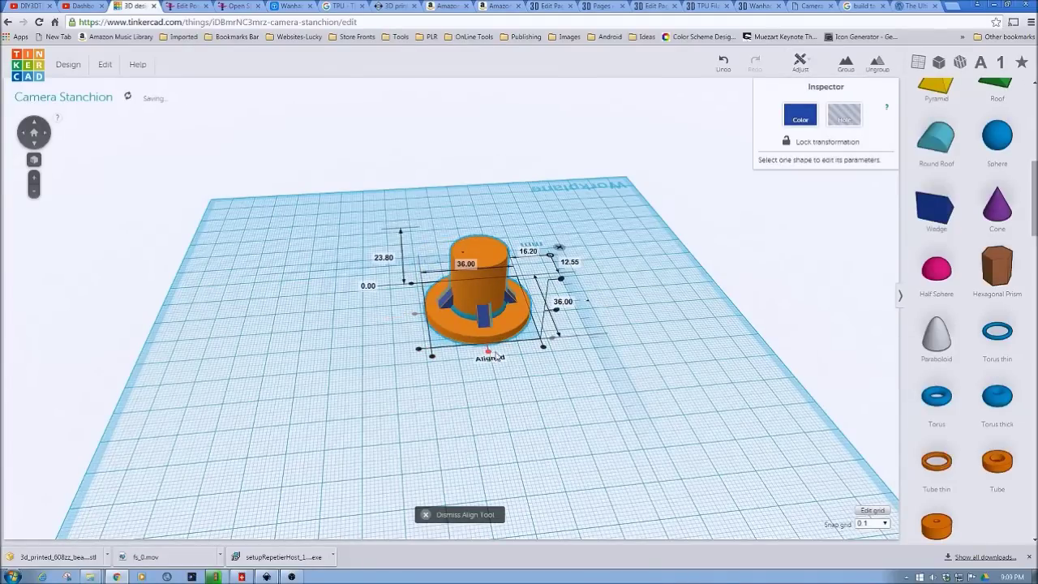
click(524, 399)
mouse_move(496, 399)
right_down()
mouse_move(519, 408)
mouse_move(574, 343)
mouse_move(563, 360)
mouse_move(574, 394)
mouse_move(457, 457)
mouse_move(487, 424)
mouse_move(496, 386)
right_up()
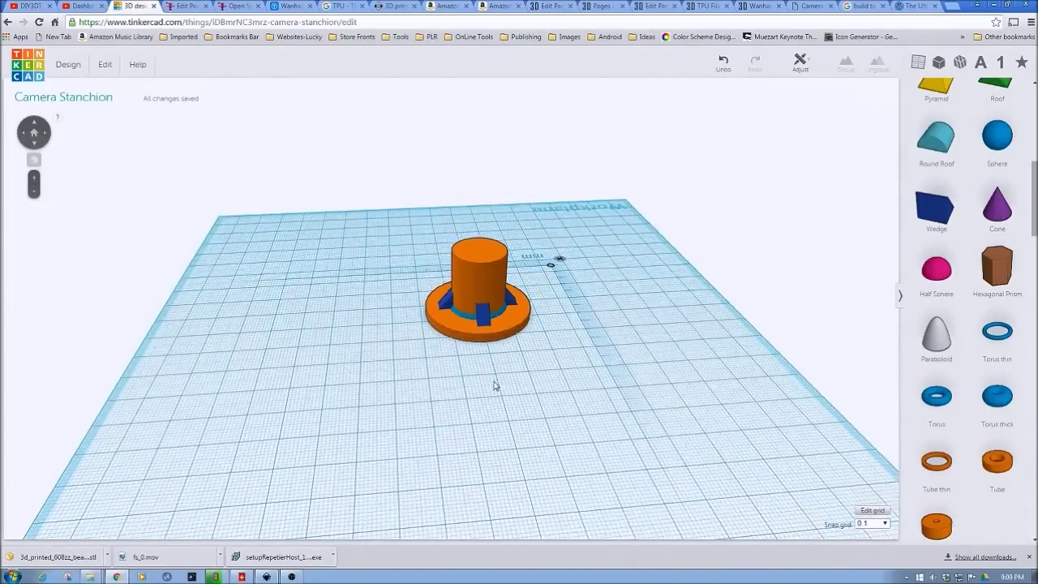
Lengthen both blue wedge gusset pairs from 32 to 36 mm.
scroll(495, 396, up, 6)
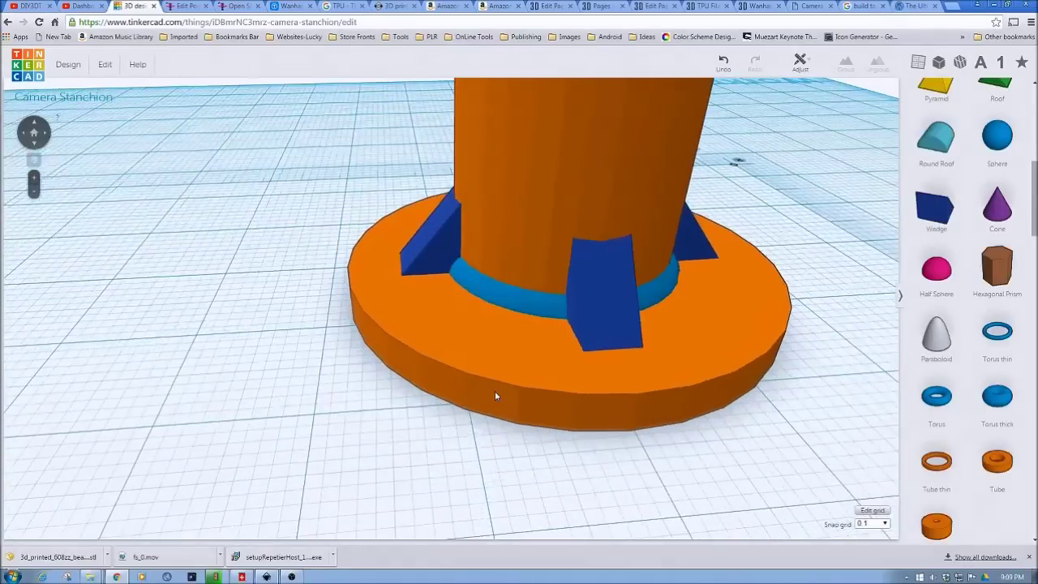
scroll(495, 396, down, 3)
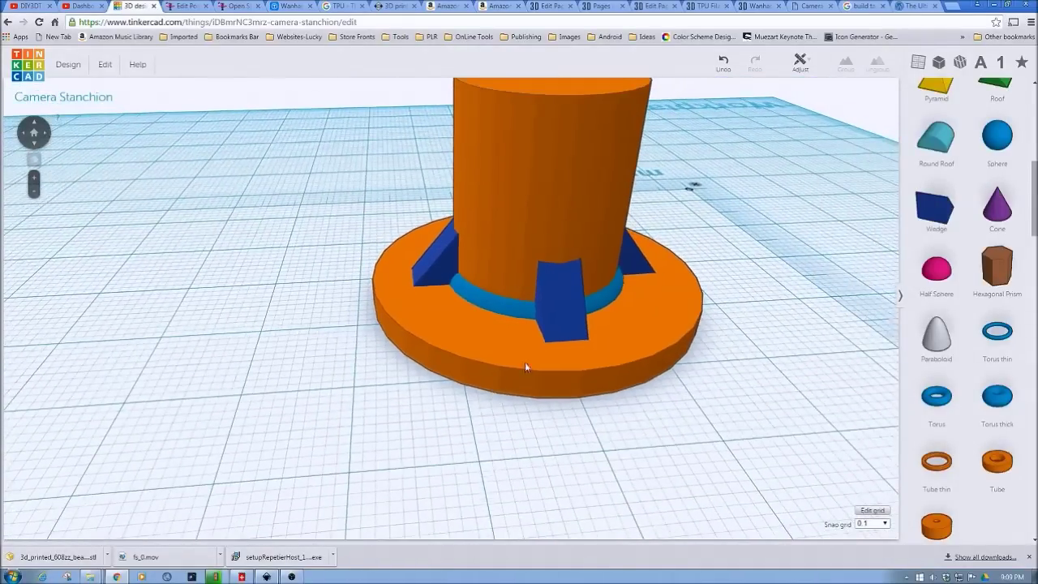
click(575, 299)
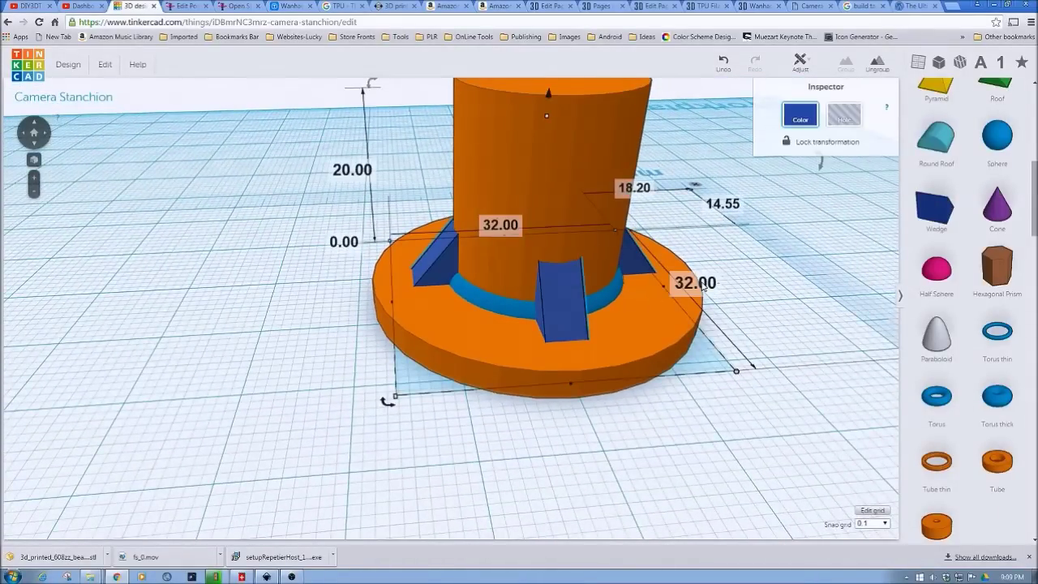
click(695, 284)
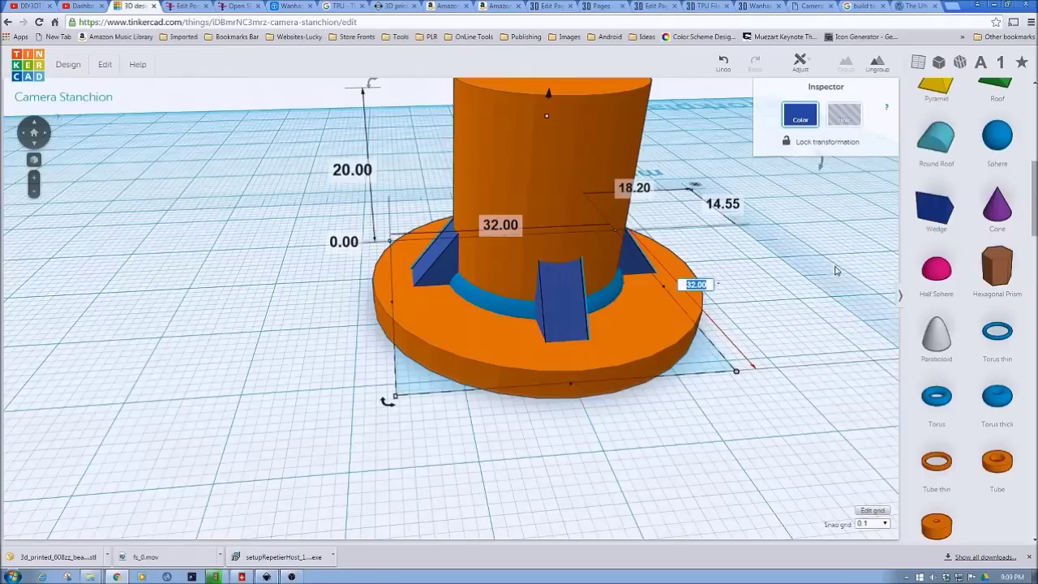
text(36)
key(Return)
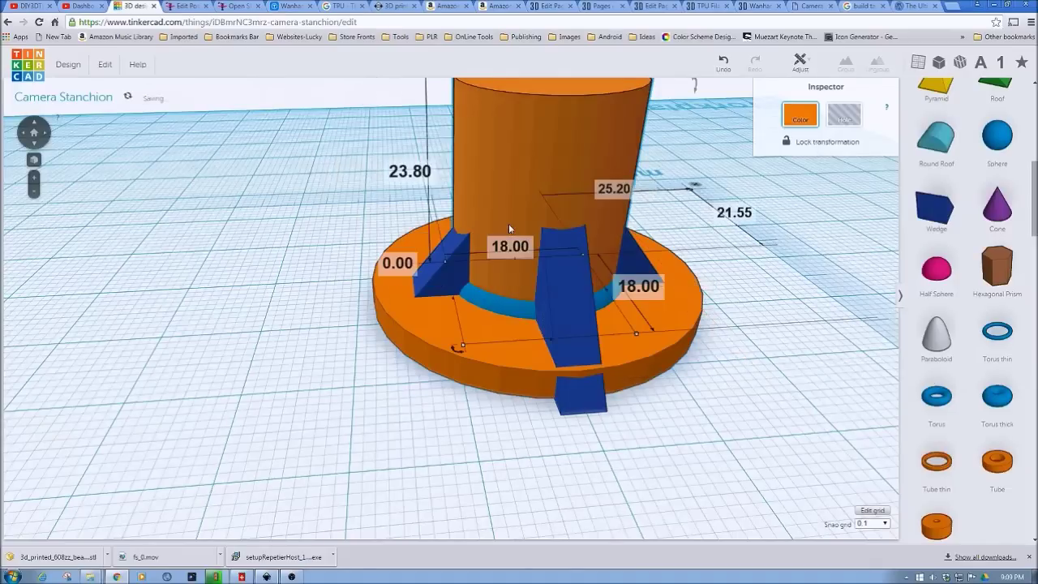
click(244, 332)
right_drag(244, 333, 432, 299)
click(431, 298)
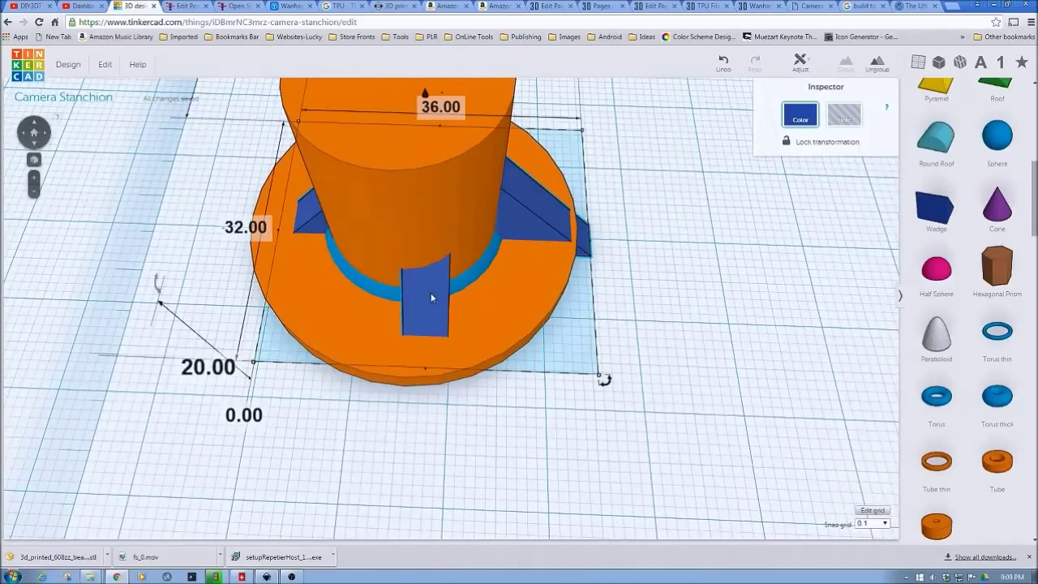
click(244, 228)
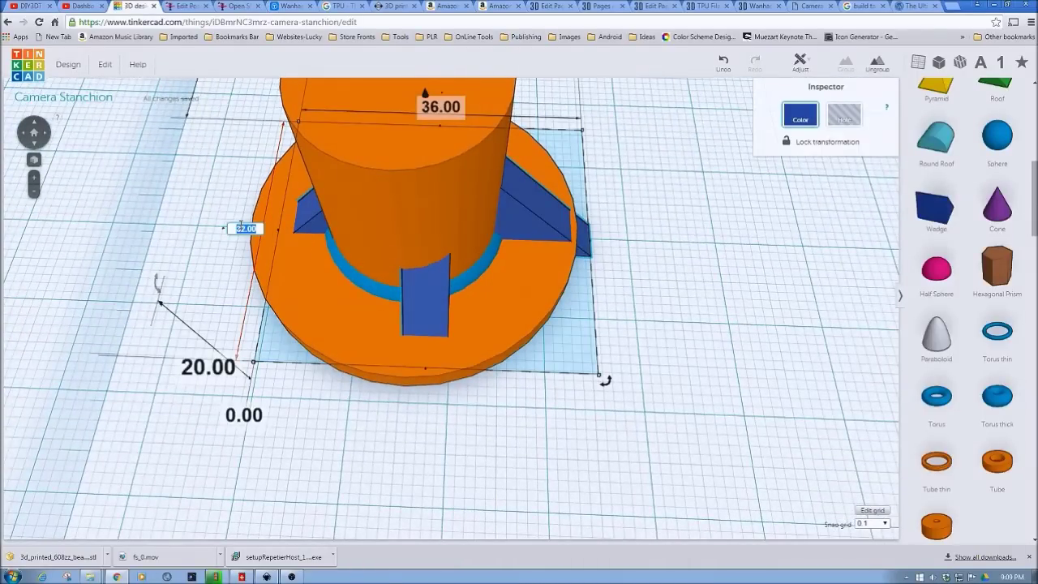
text(36)
key(Return)
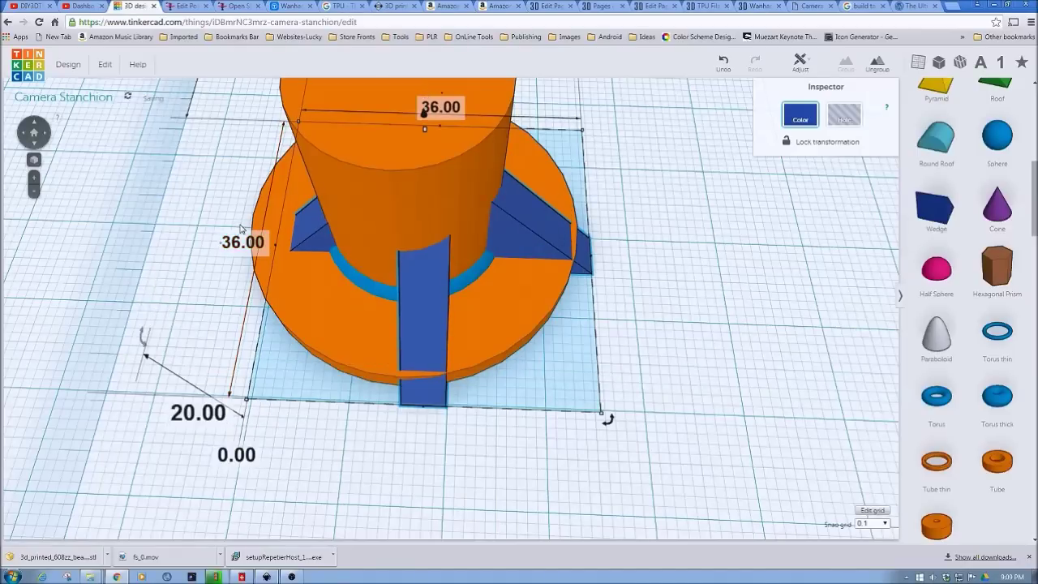
Select all stanchion parts and centre them along both axes with Align.
click(289, 107)
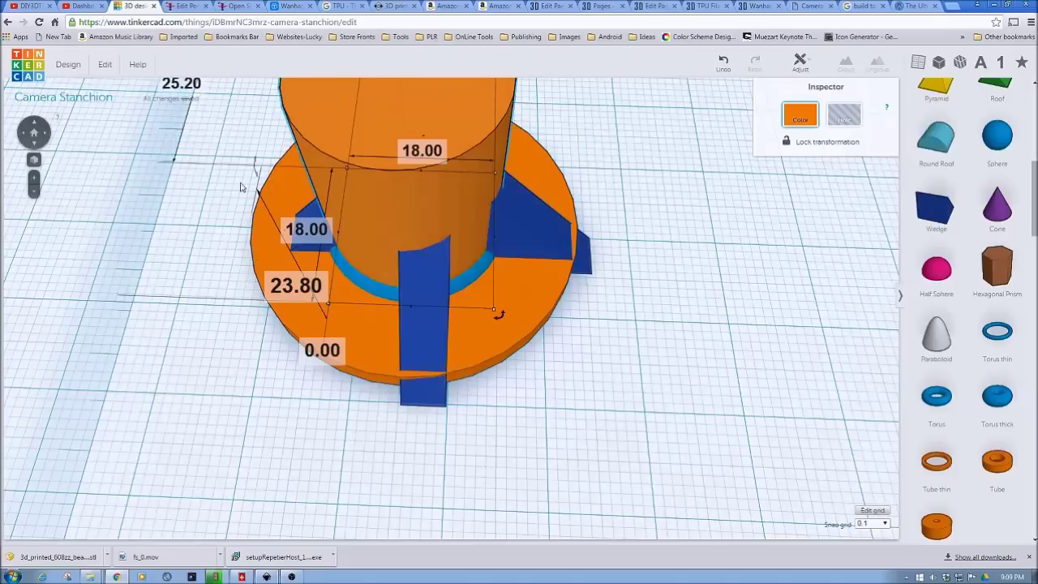
drag(170, 130, 630, 326)
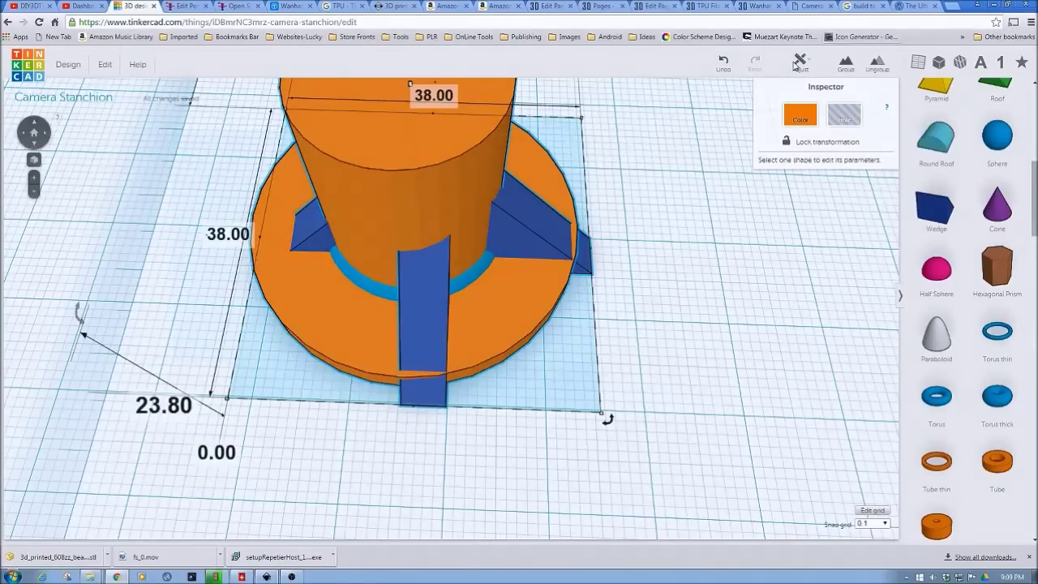
click(807, 64)
click(803, 86)
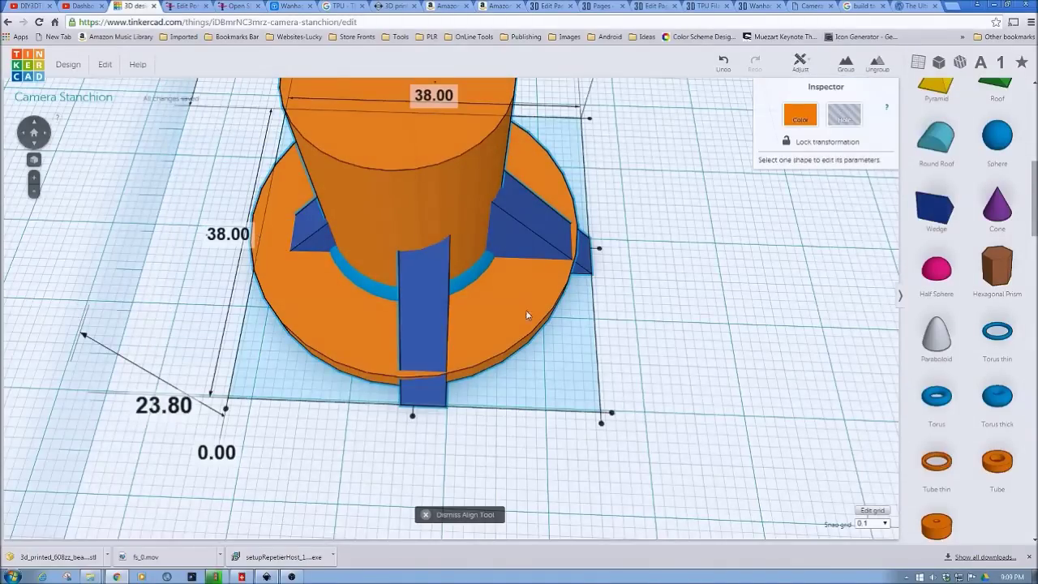
click(417, 420)
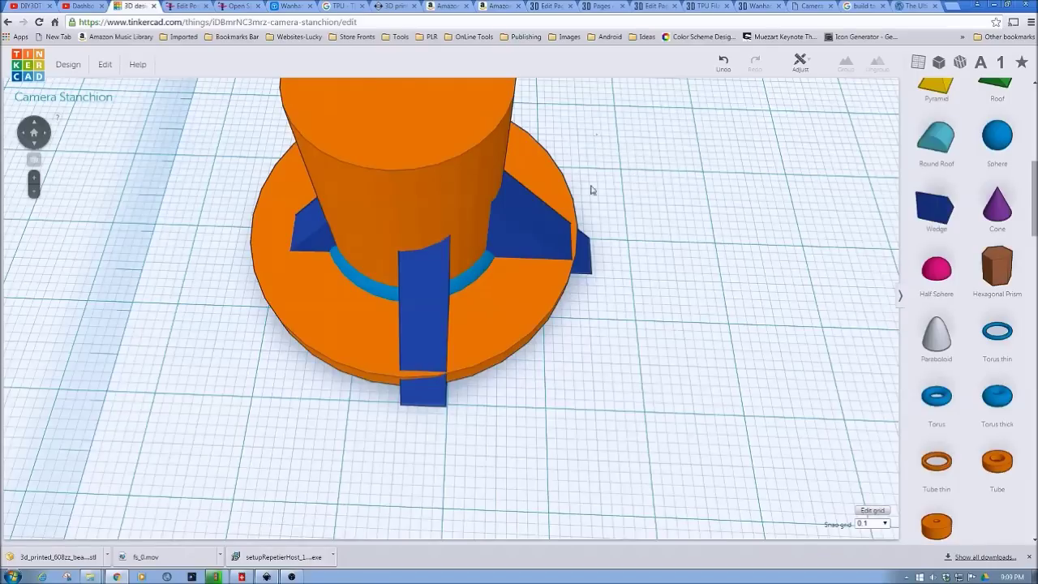
drag(597, 132, 248, 434)
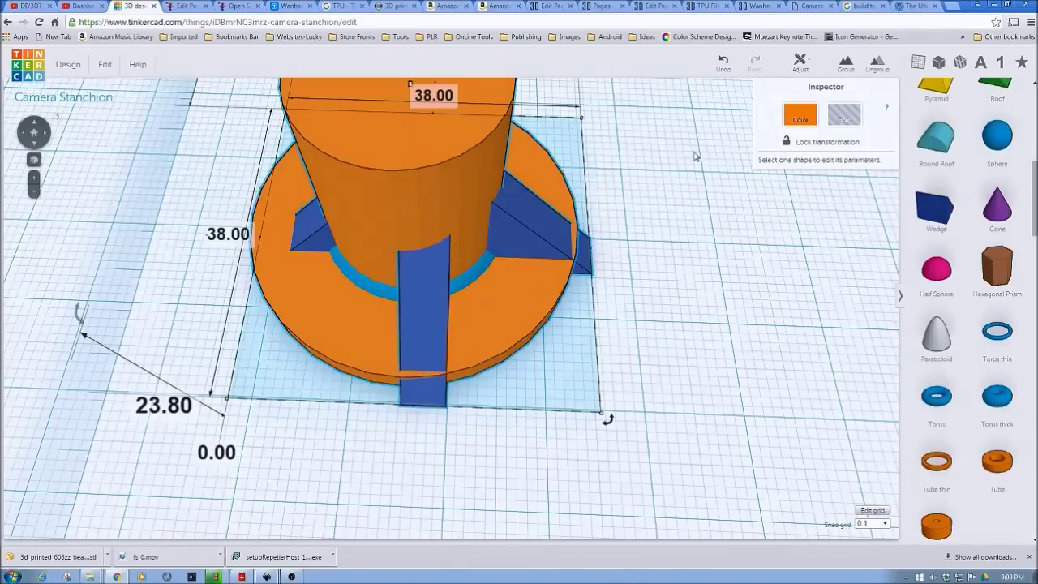
click(796, 63)
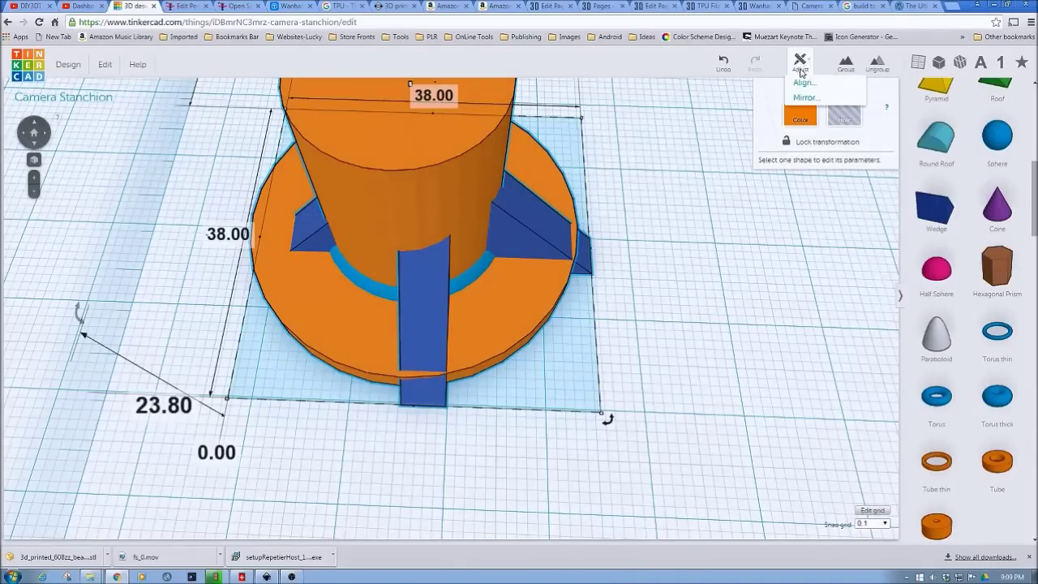
click(803, 88)
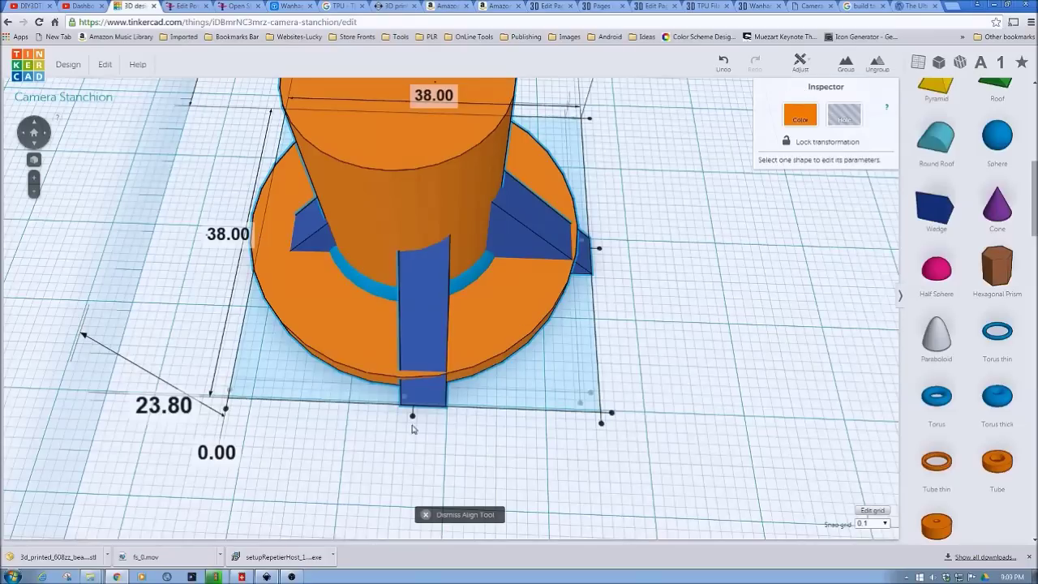
click(413, 419)
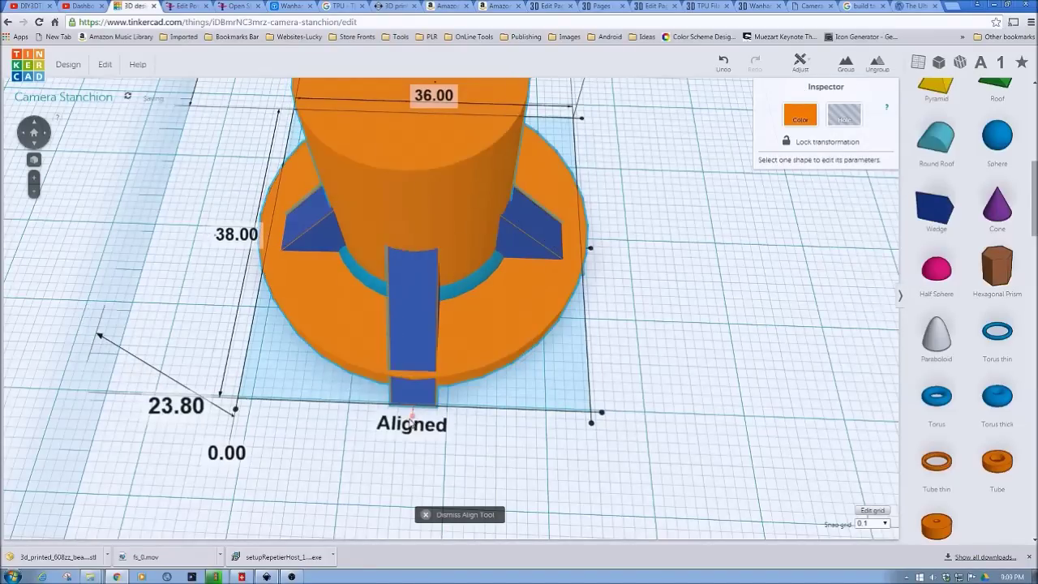
click(592, 251)
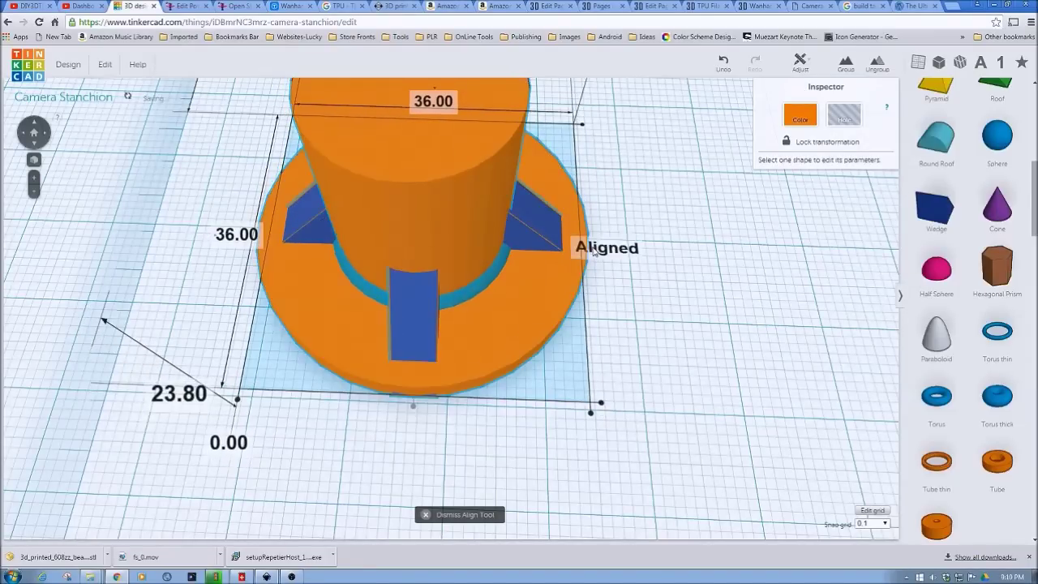
click(661, 280)
right_drag(653, 258, 710, 216)
scroll(649, 217, up, 3)
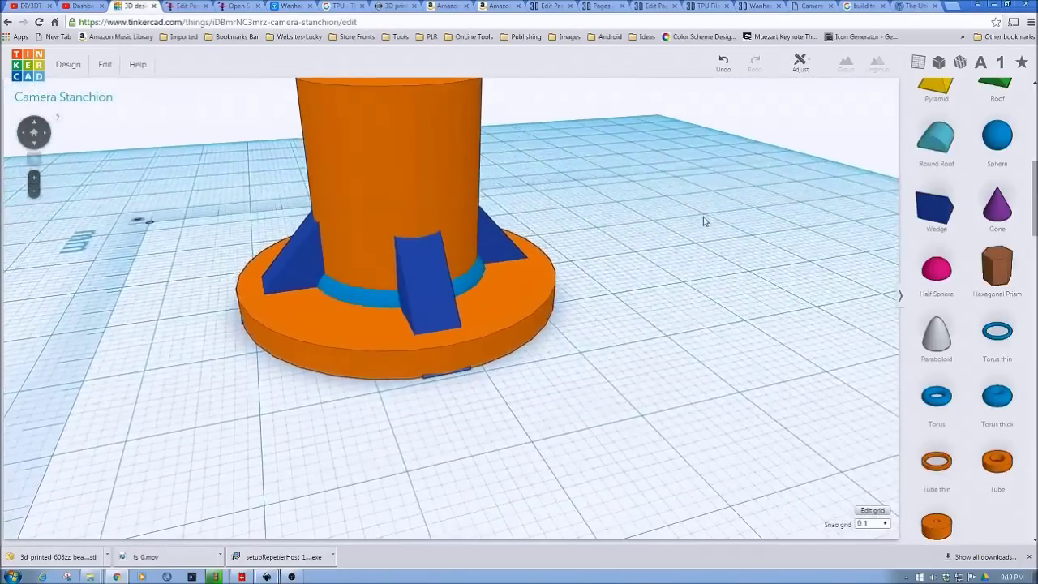
Change the front wedge gusset's 36.00 width.
click(425, 287)
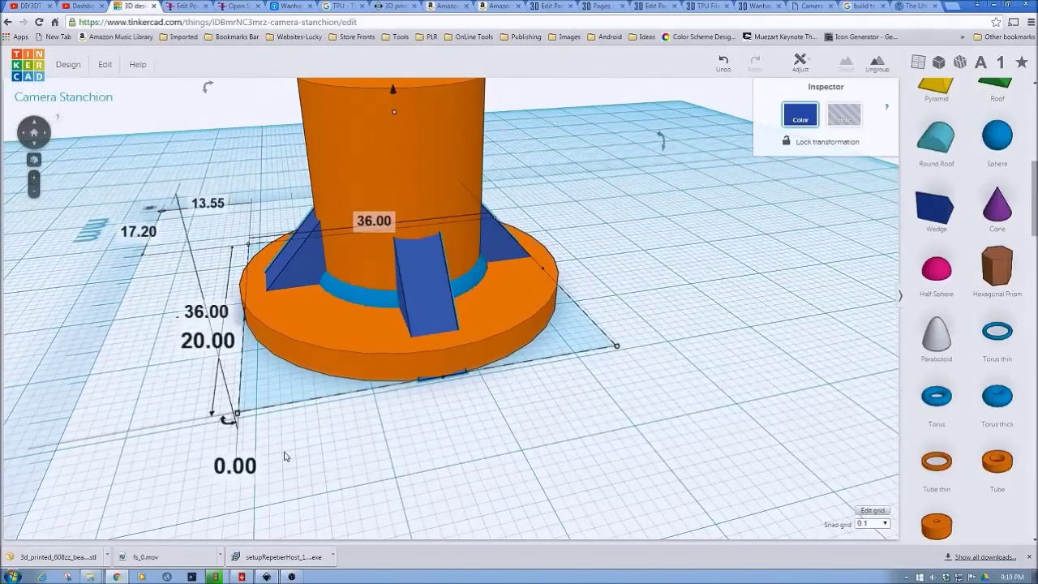
click(188, 321)
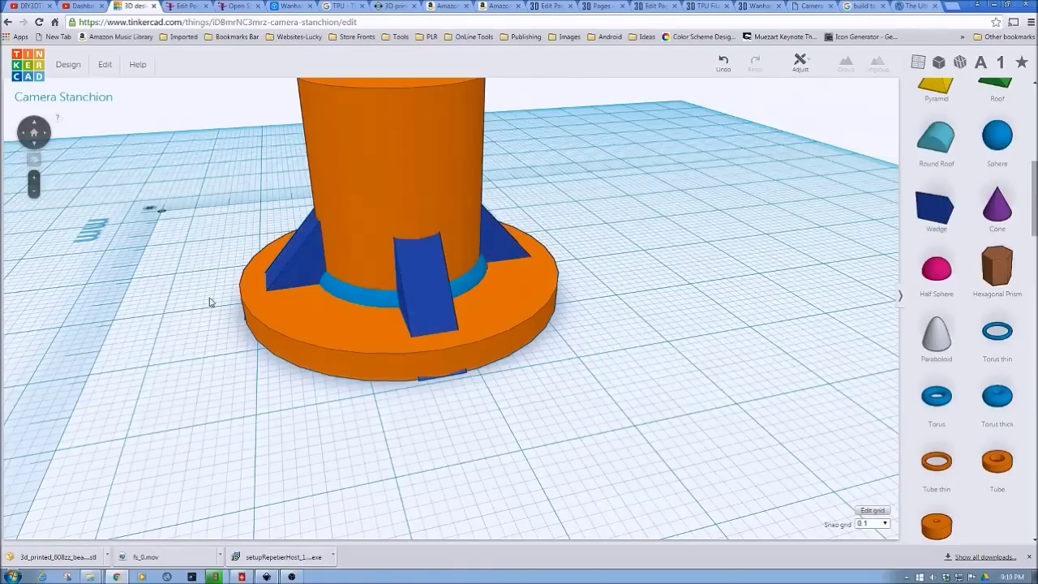
click(280, 268)
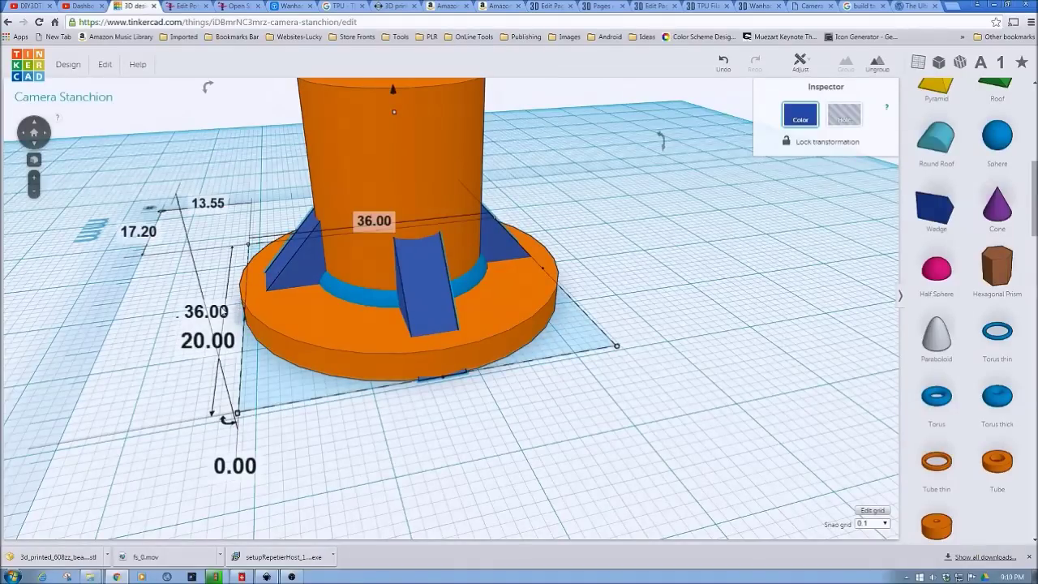
click(219, 313)
right_drag(330, 381, 316, 366)
click(301, 366)
scroll(297, 363, up, 3)
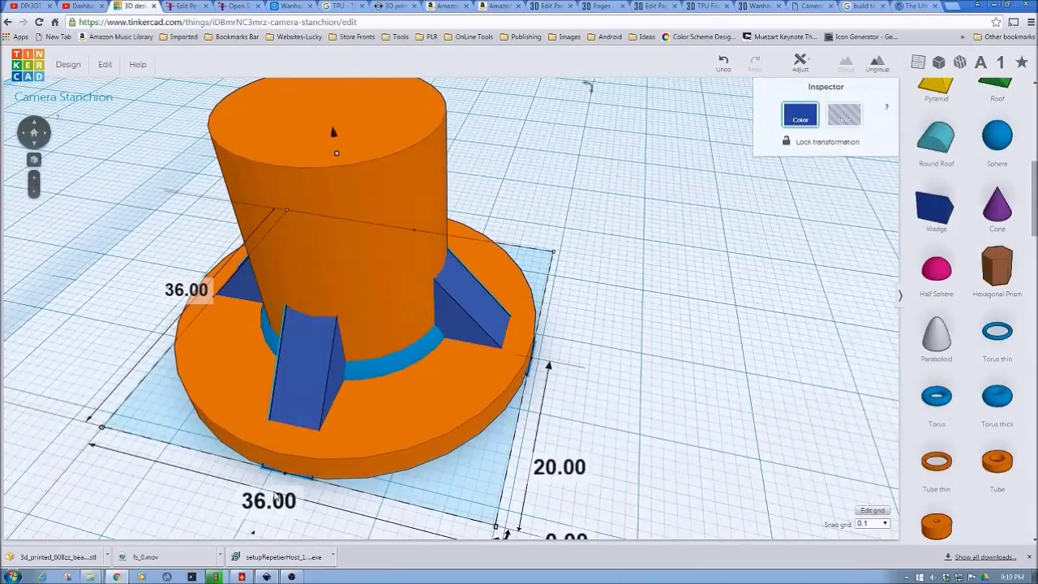
click(270, 500)
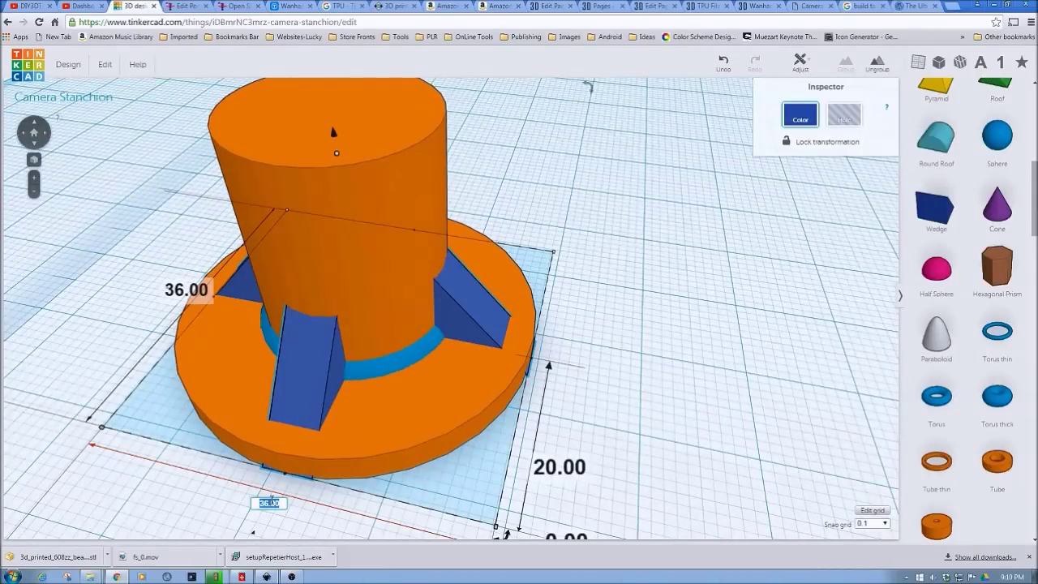
text(35.5)
key(Return)
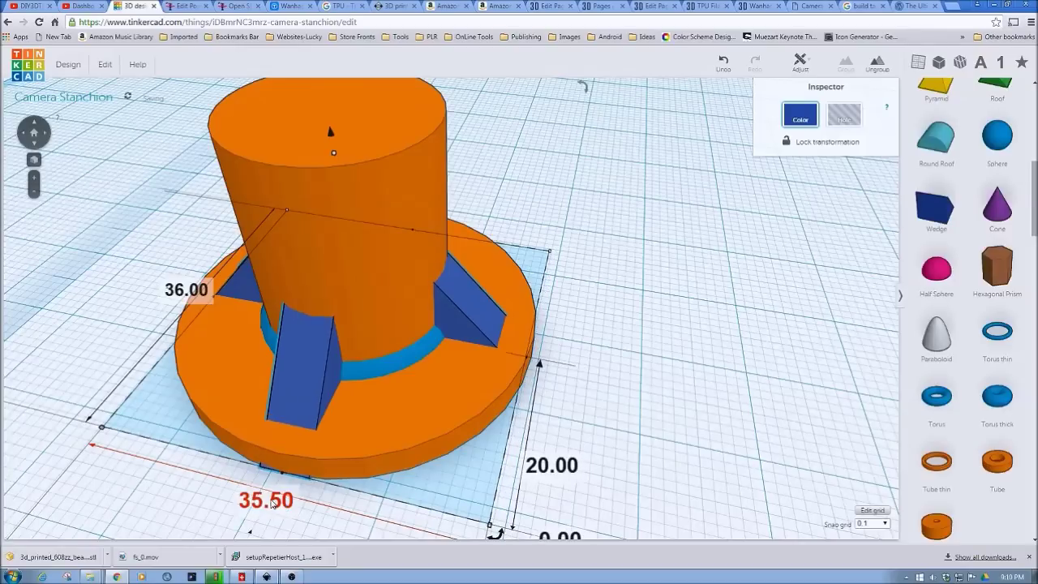
Undo the width change, keeping the 36 mm wedge and orange disc.
key(ctrl+z)
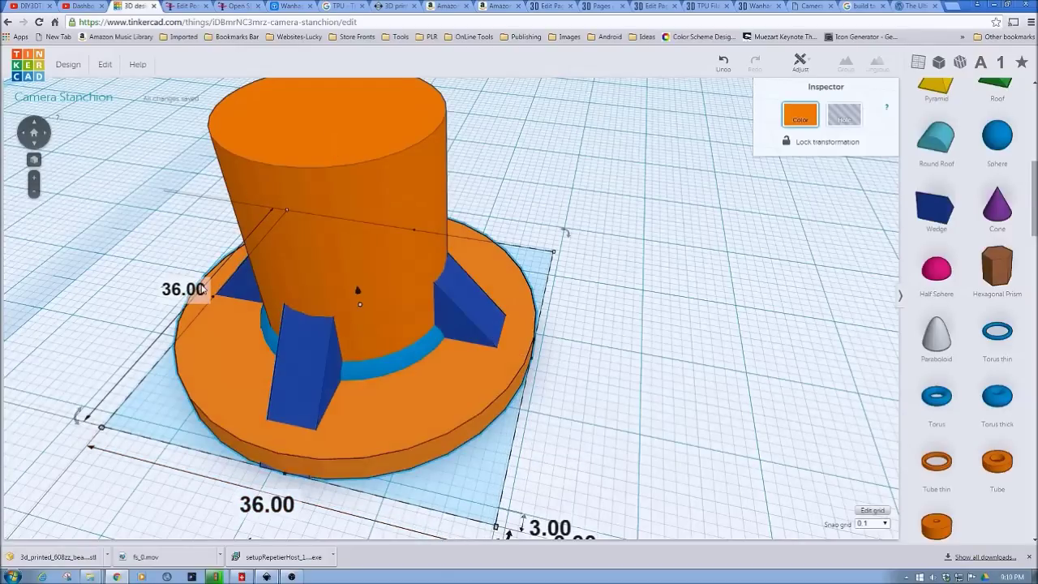
key(Escape)
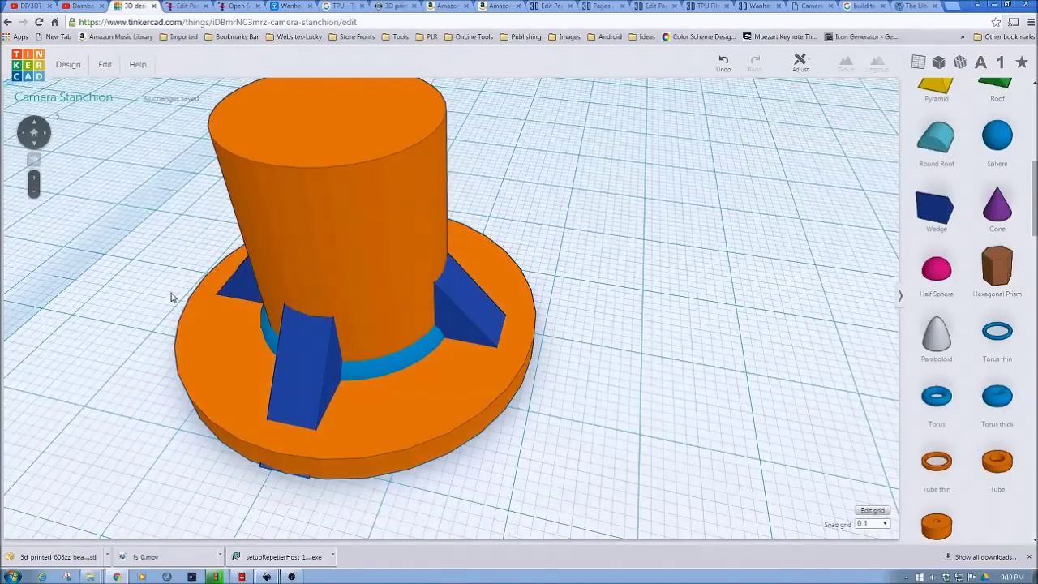
key(ctrl+y)
key(ctrl+z)
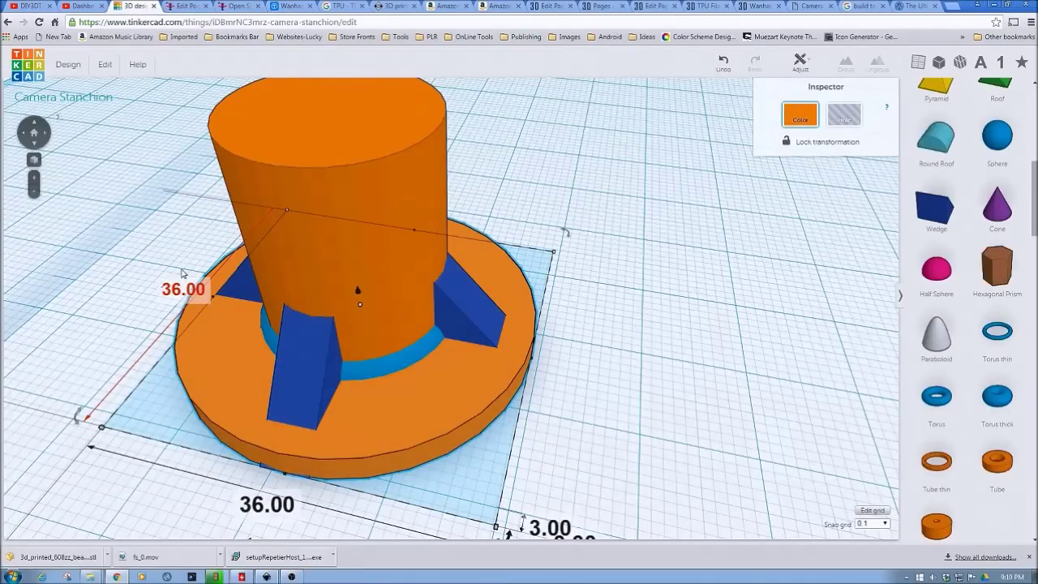
Select all parts and centre the wedge fins on the base with Align.
click(132, 182)
drag(134, 171, 551, 431)
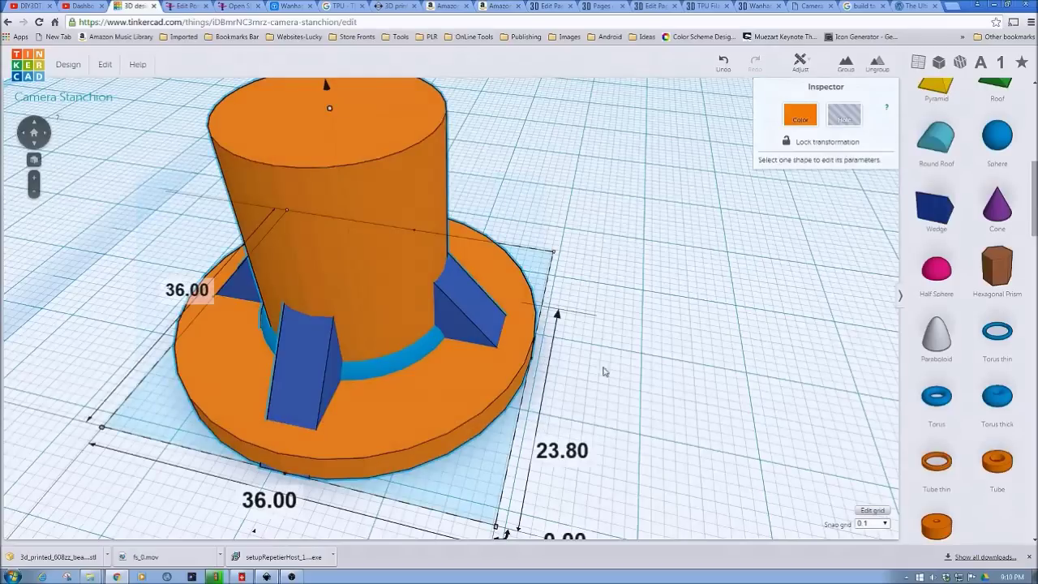
click(800, 70)
click(800, 82)
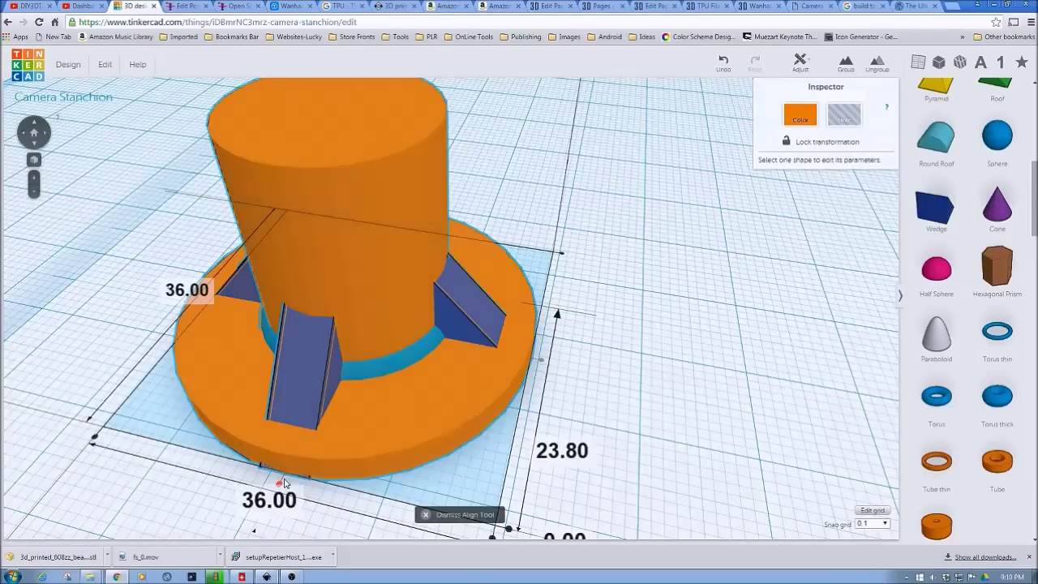
click(279, 485)
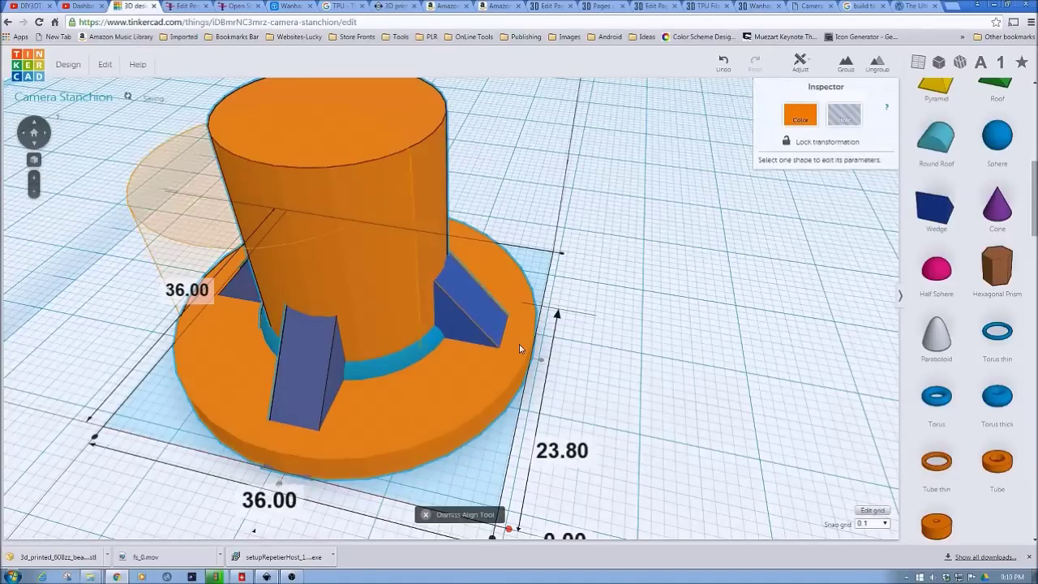
click(643, 334)
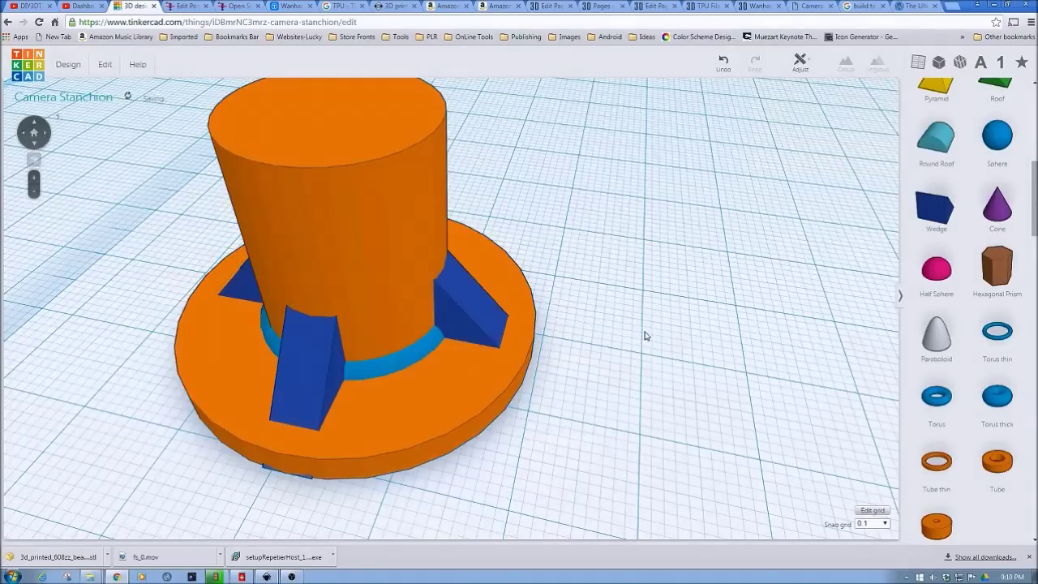
right_drag(647, 306, 473, 289)
Resize the wedge group to 35 × 35 mm and drag it taller.
click(450, 289)
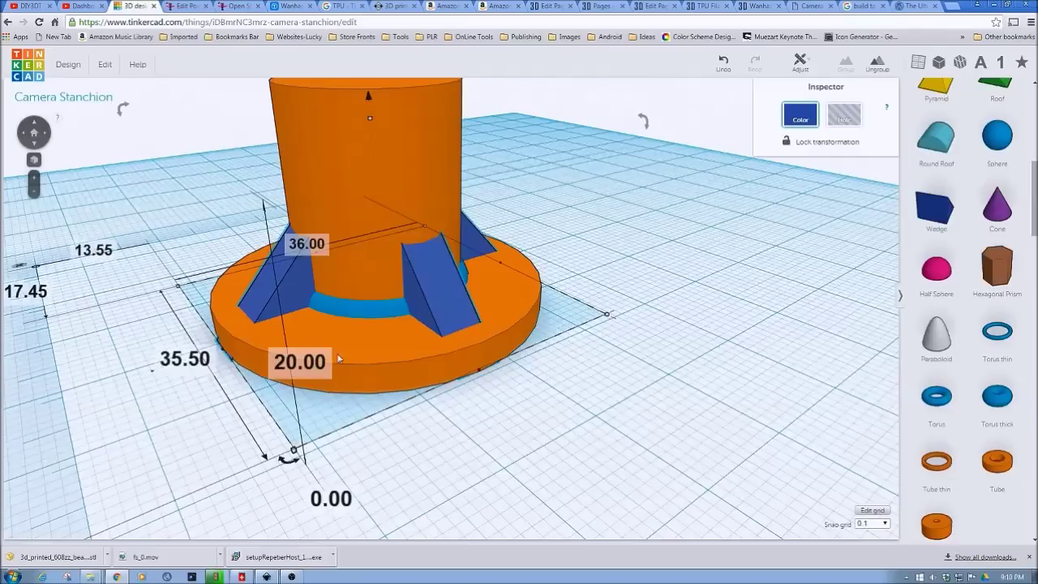
click(186, 362)
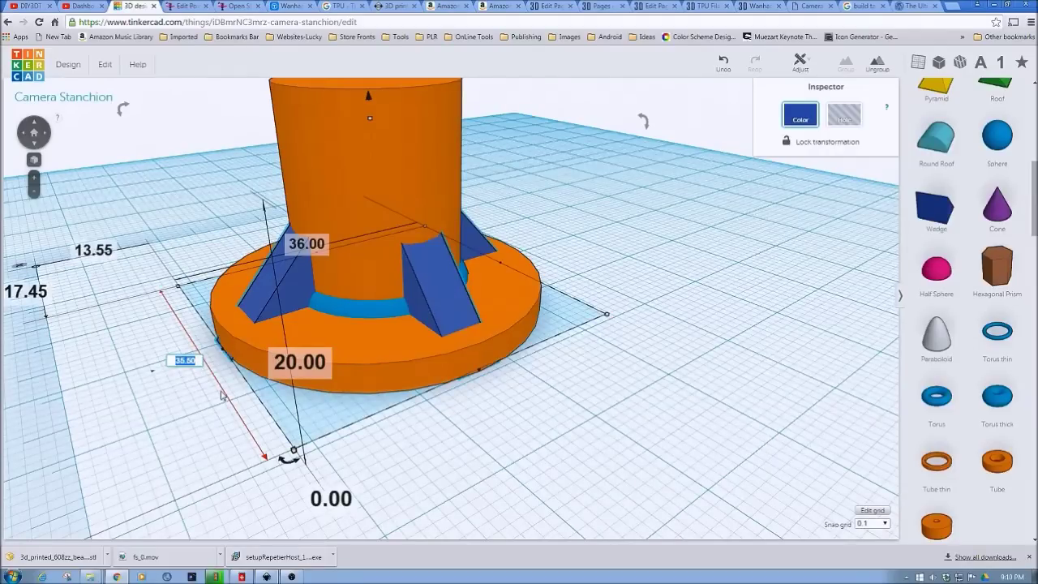
text(35)
key(Return)
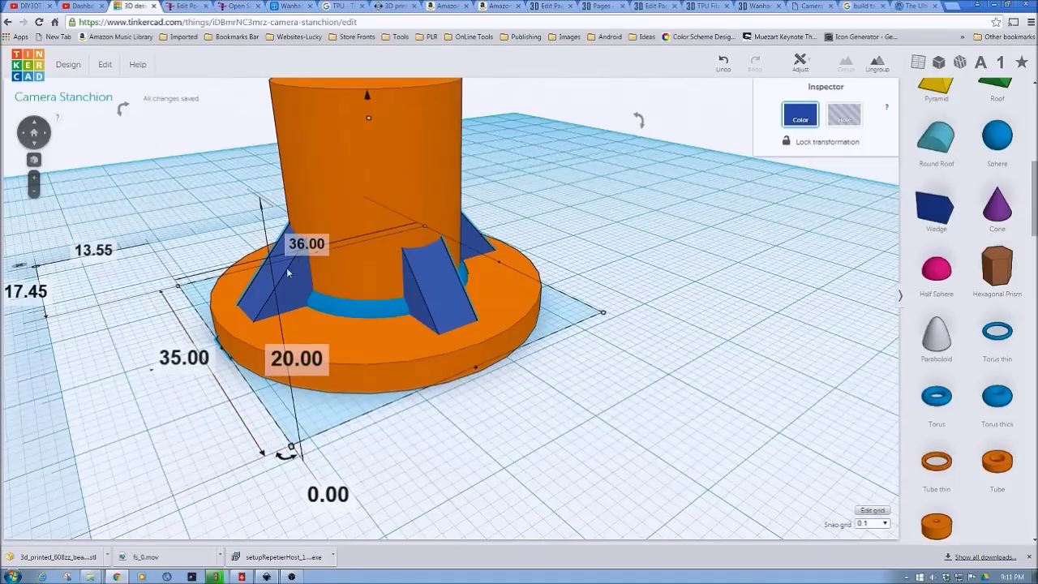
click(305, 245)
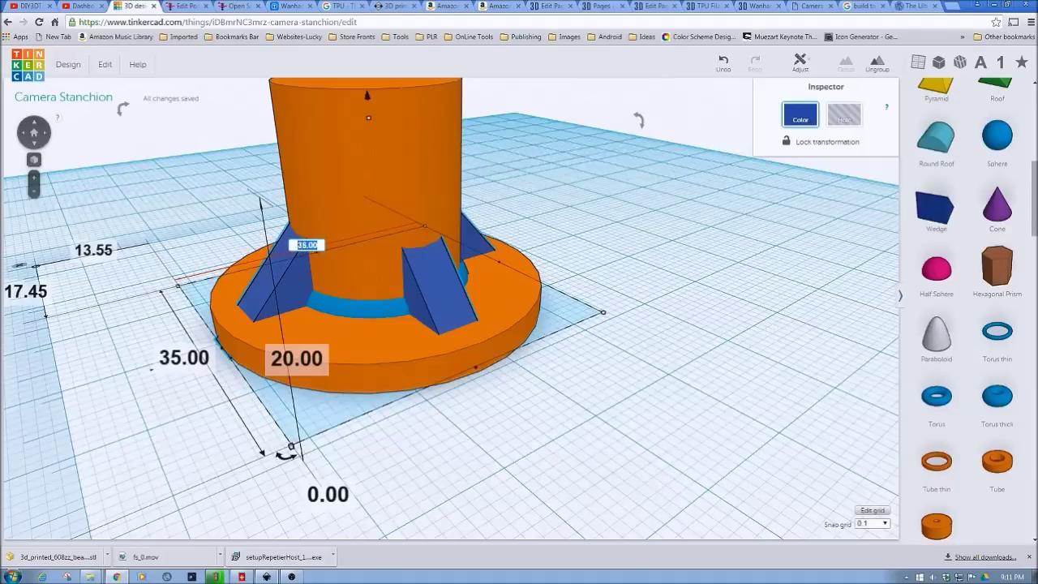
text(35)
key(Return)
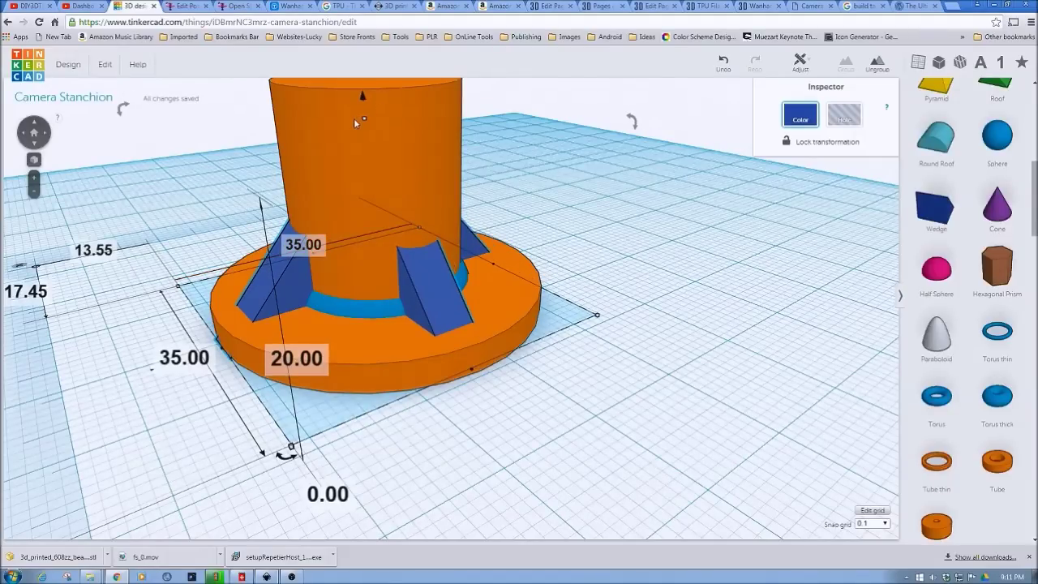
scroll(567, 189, up, 2)
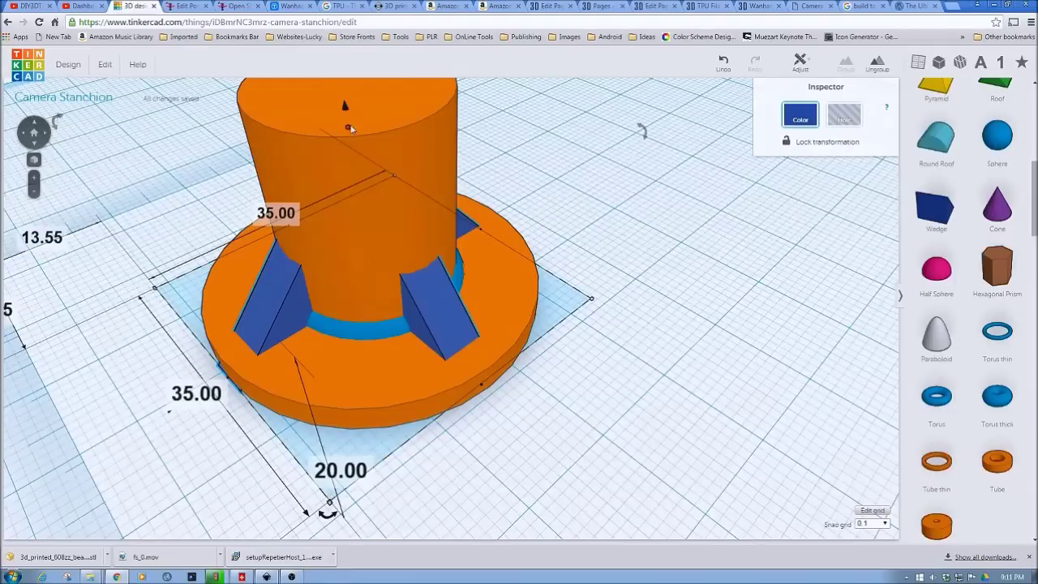
drag(348, 122, 345, 91)
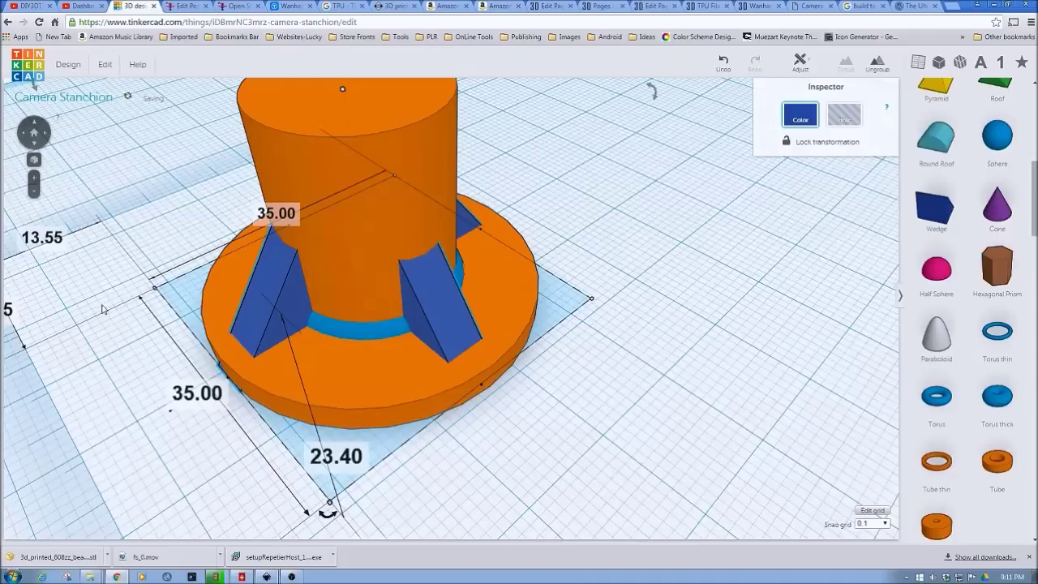
Select all stanchion parts and centre them along both axes with Align.
click(121, 223)
drag(133, 153, 626, 302)
click(800, 61)
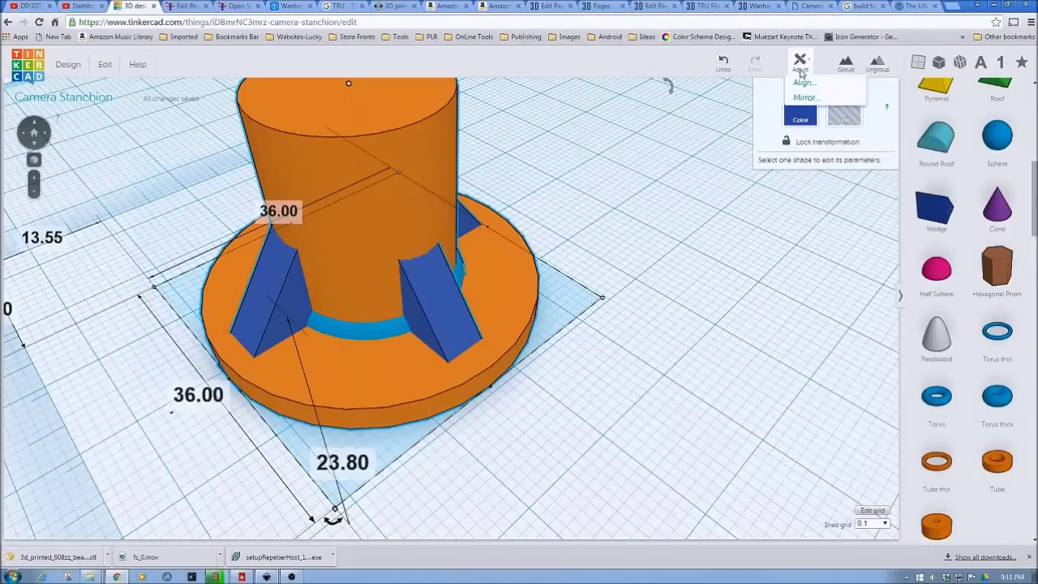
click(801, 84)
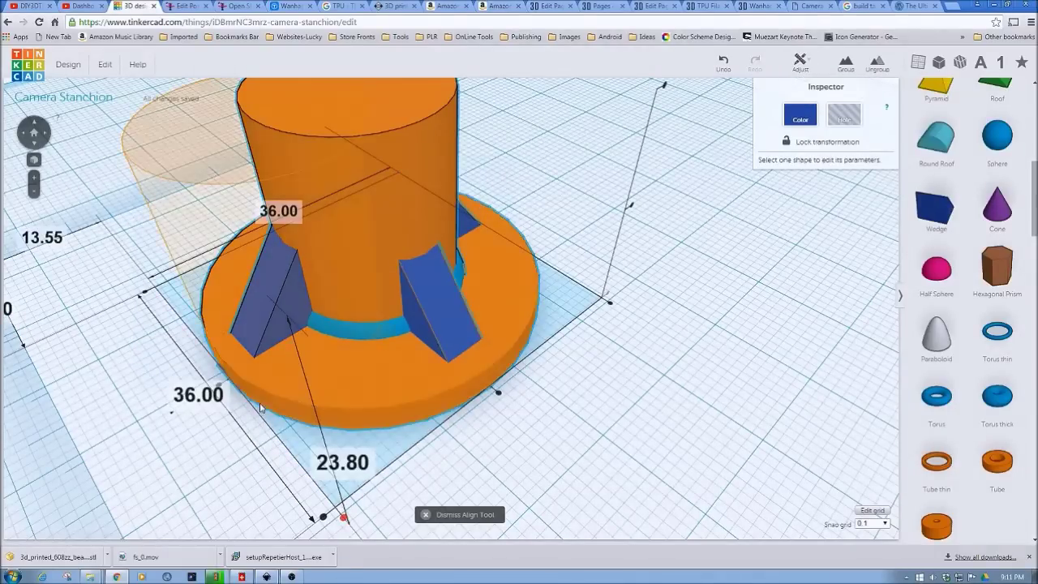
click(499, 395)
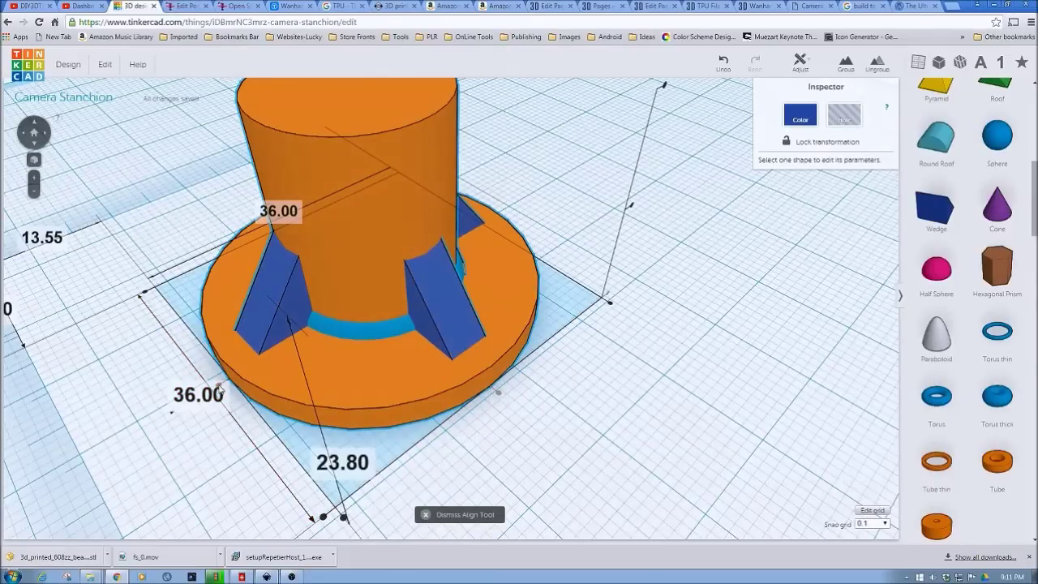
click(219, 391)
click(602, 437)
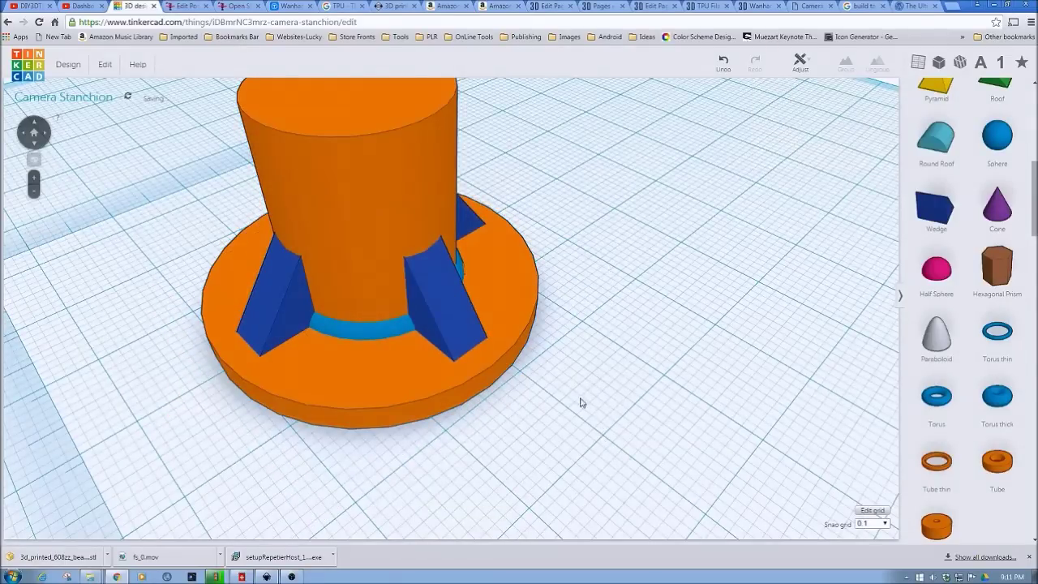
scroll(579, 401, down, 6)
right_drag(377, 381, 479, 346)
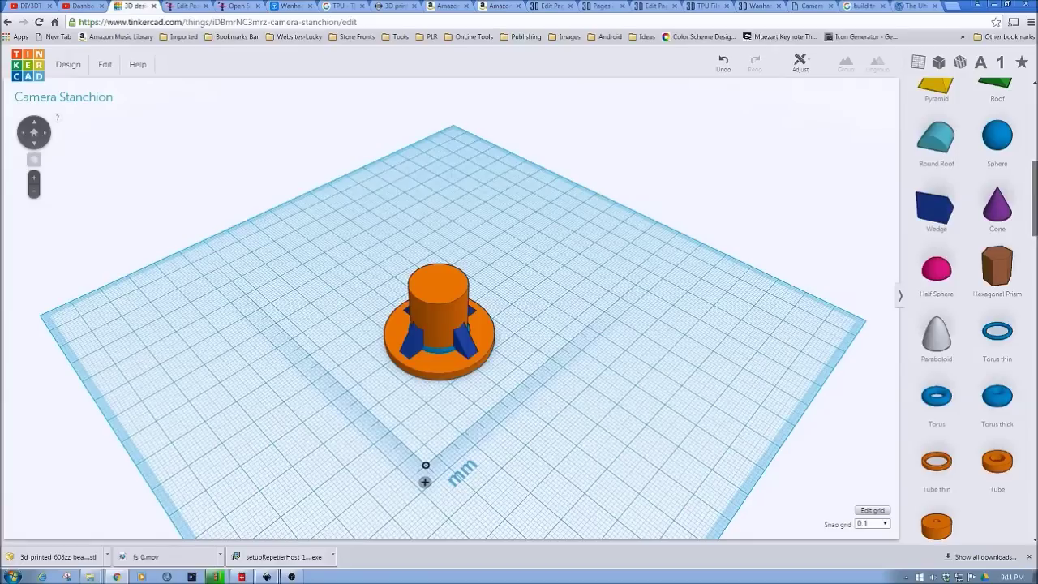
Add a cylinder beside the stanchion and set its footprint to 7.5 × 7.5 mm.
scroll(927, 363, up, 1)
scroll(996, 243, up, 3)
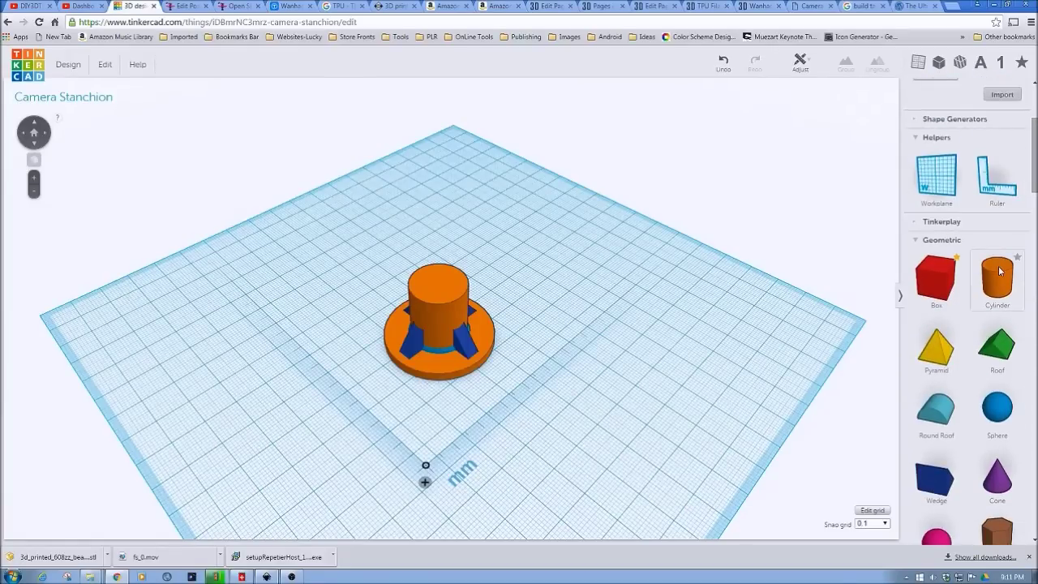
drag(997, 280, 546, 320)
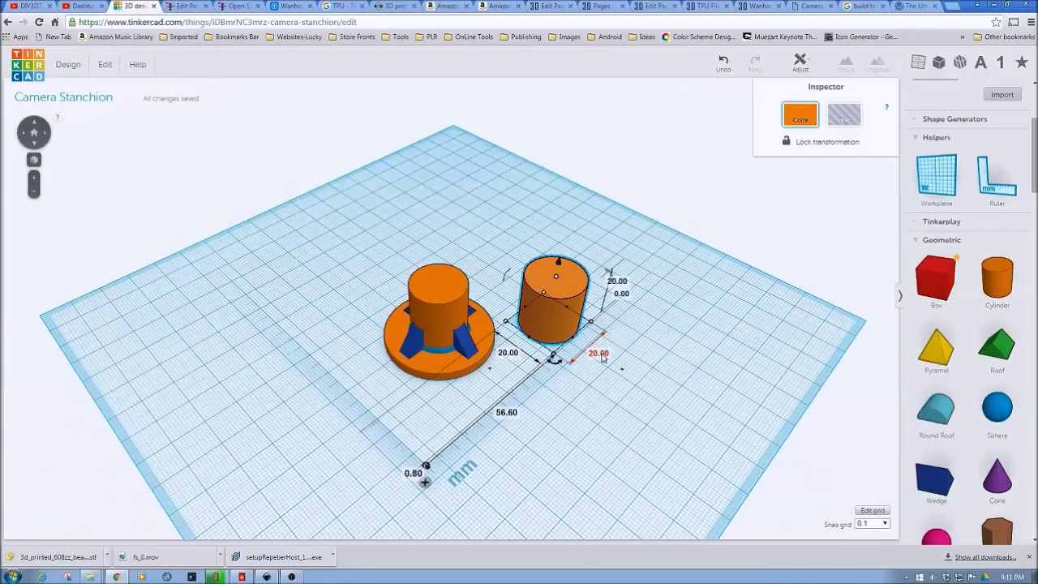
click(600, 354)
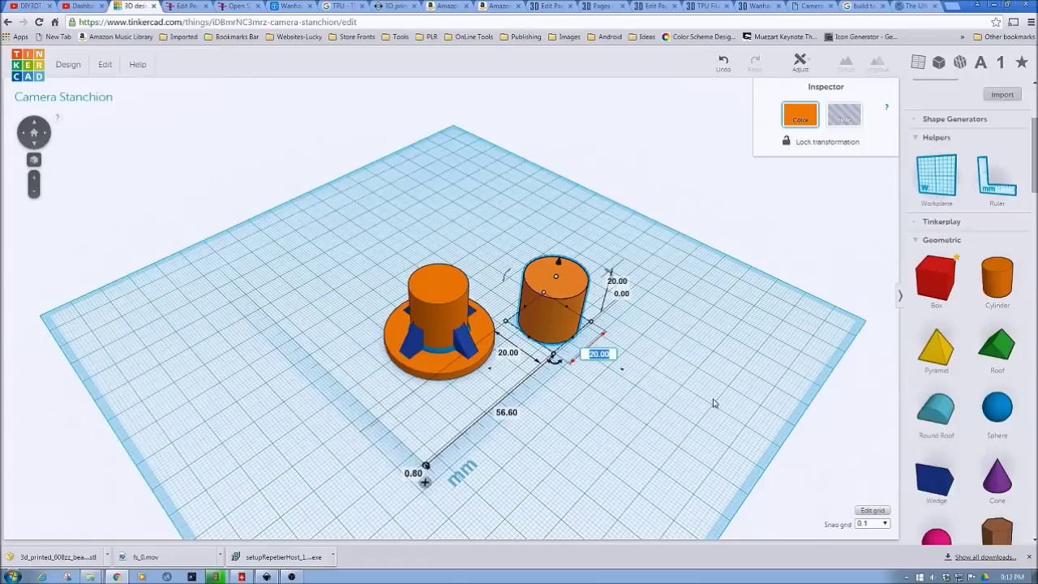
text(8)
key(Return)
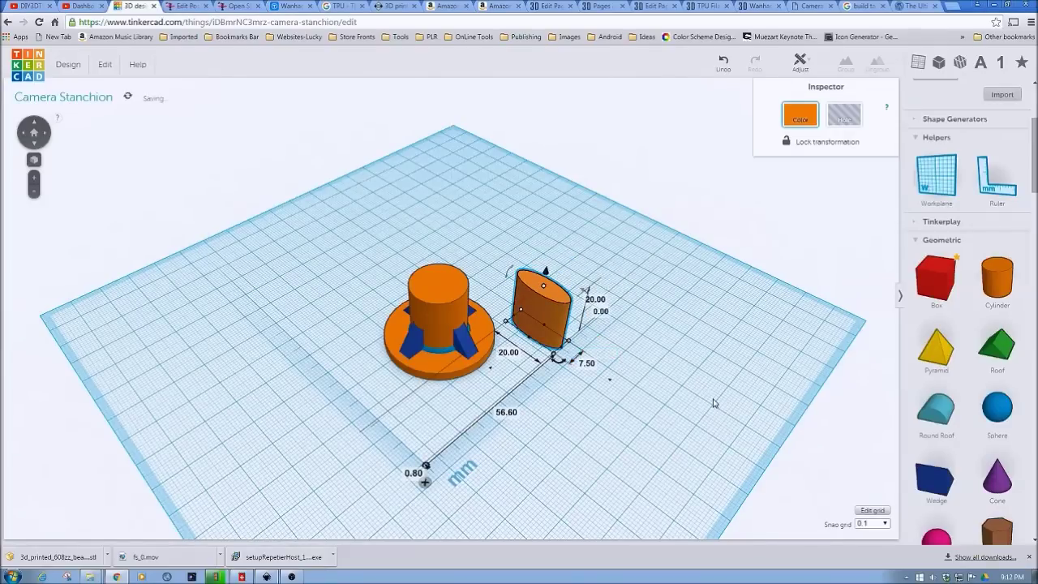
click(510, 354)
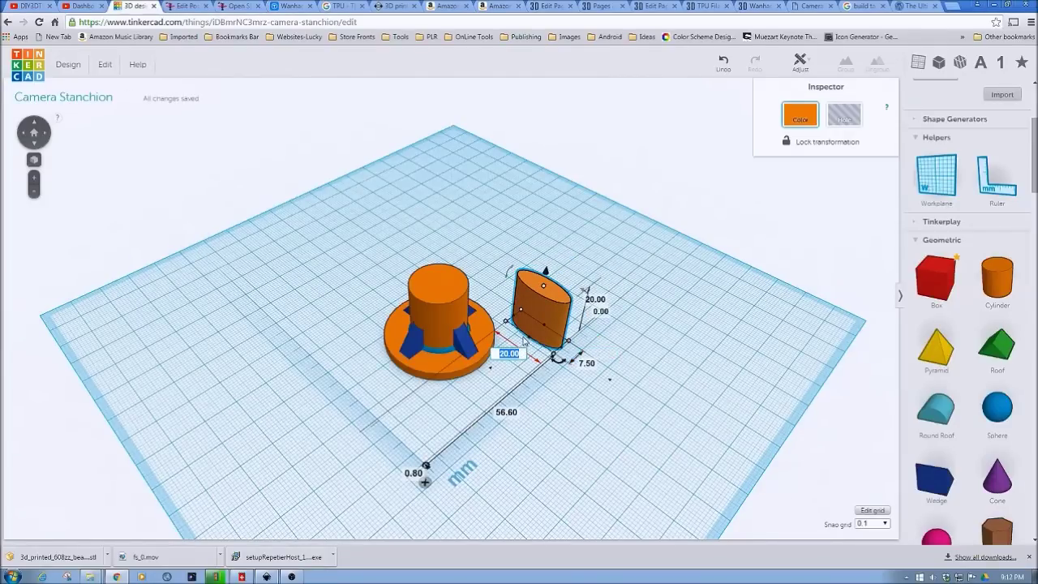
text(7.5)
key(Return)
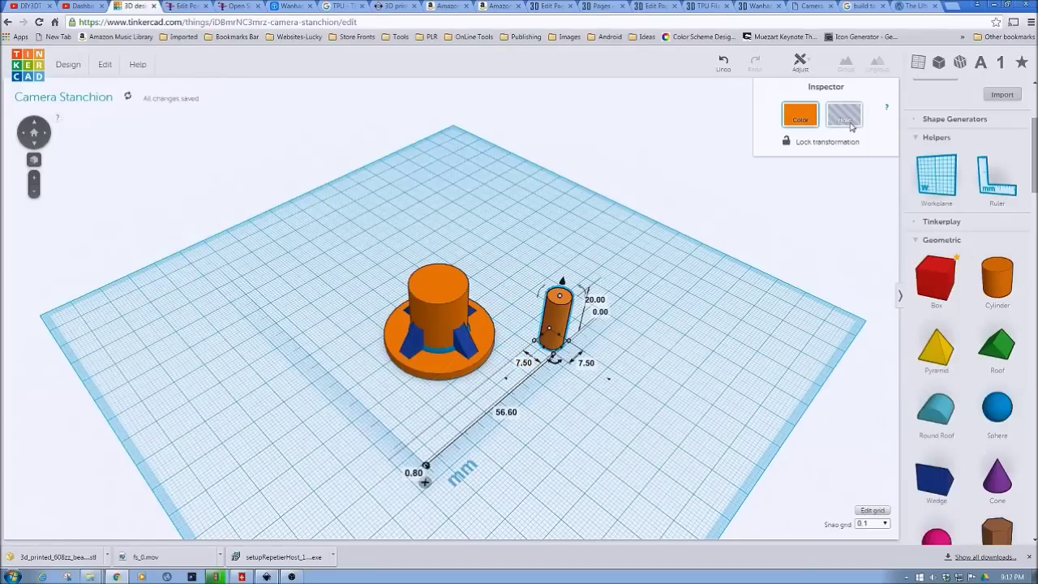
Make the cylinder a 34.20 mm tall hole and move it onto the column.
click(845, 115)
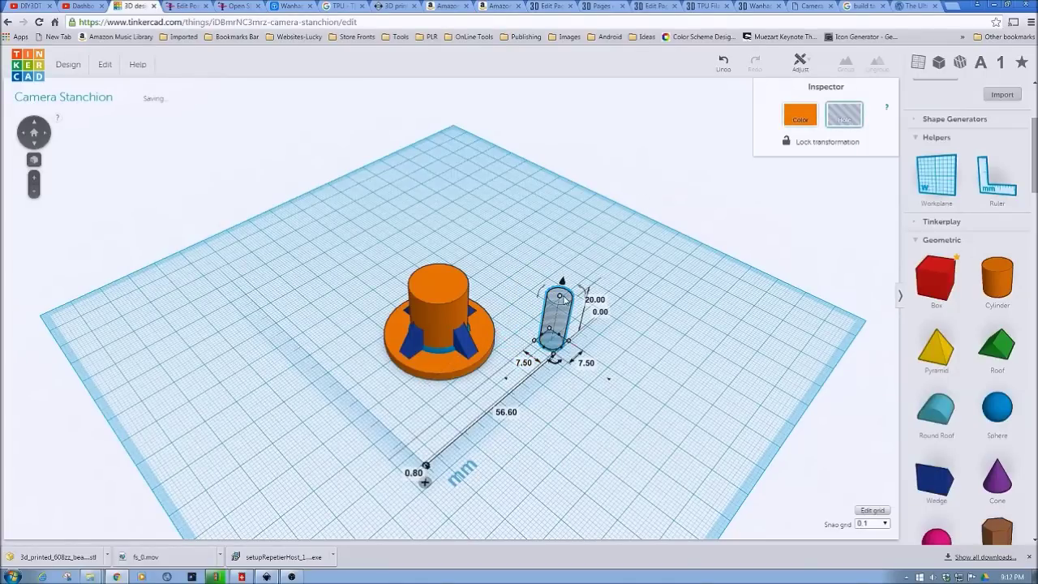
drag(564, 271, 565, 258)
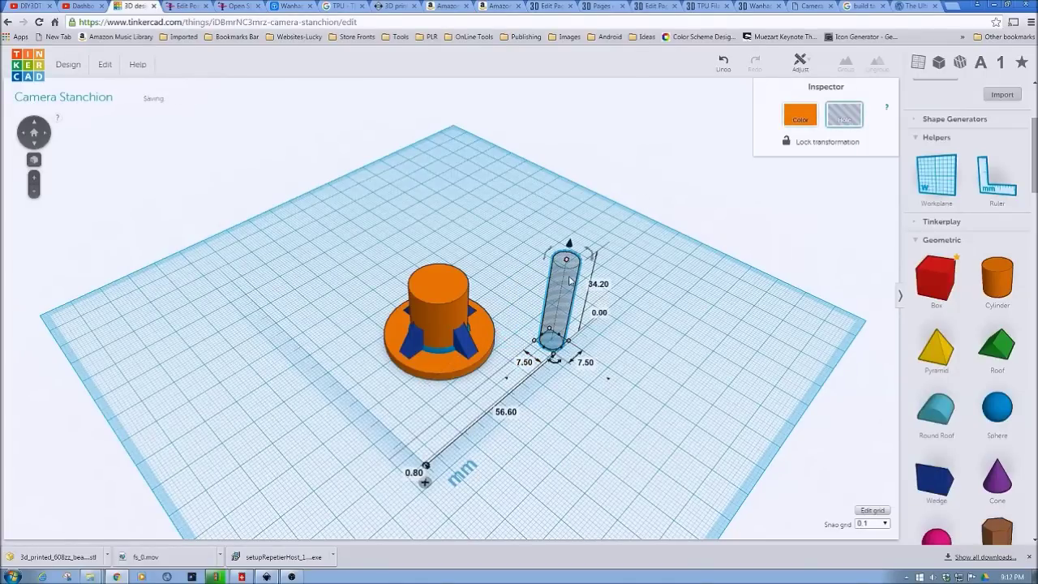
drag(556, 323, 440, 277)
drag(351, 199, 563, 424)
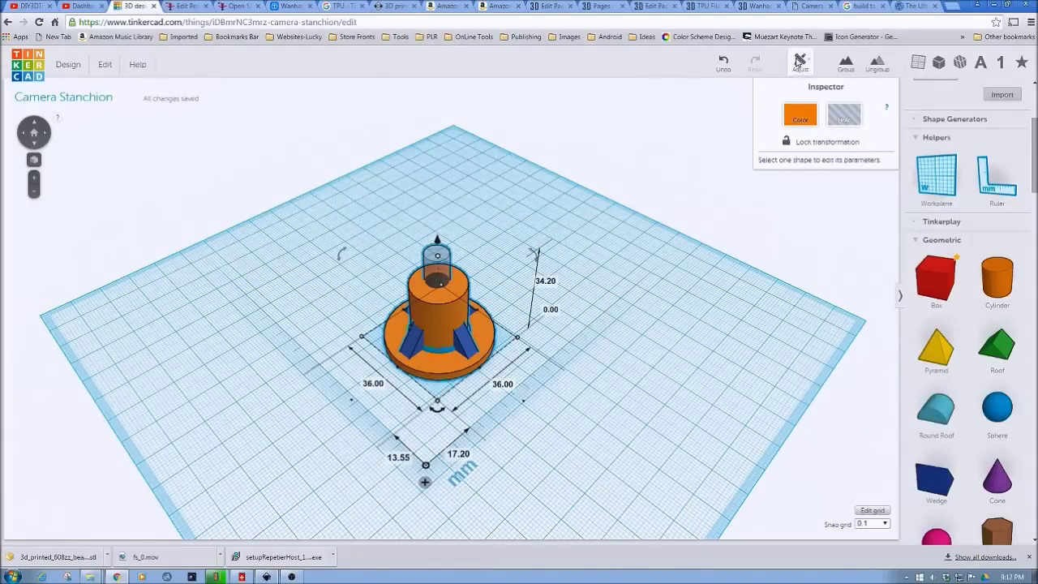
Centre the hole cylinder on the column along both horizontal axes.
click(797, 65)
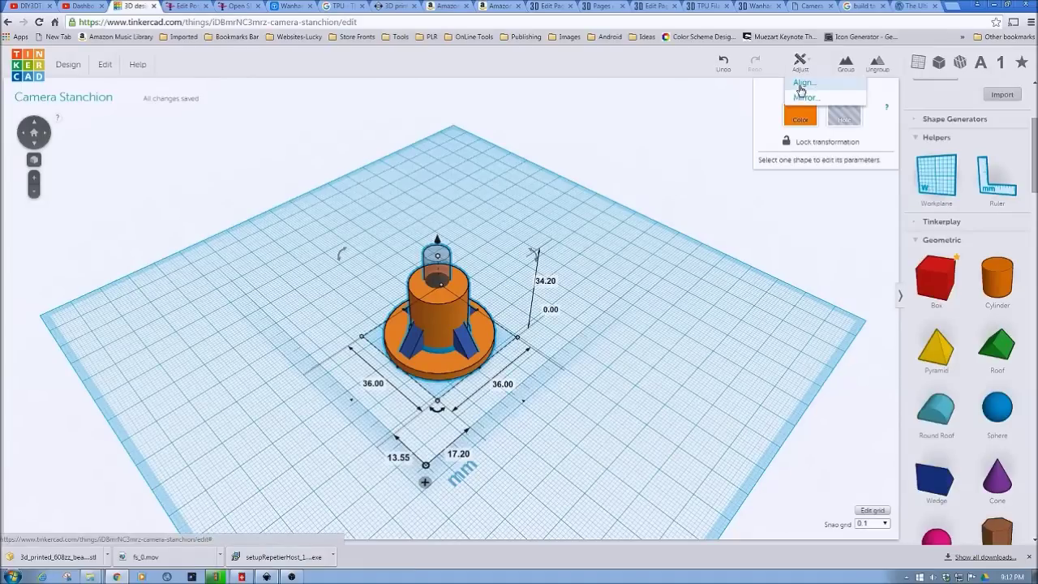
click(801, 82)
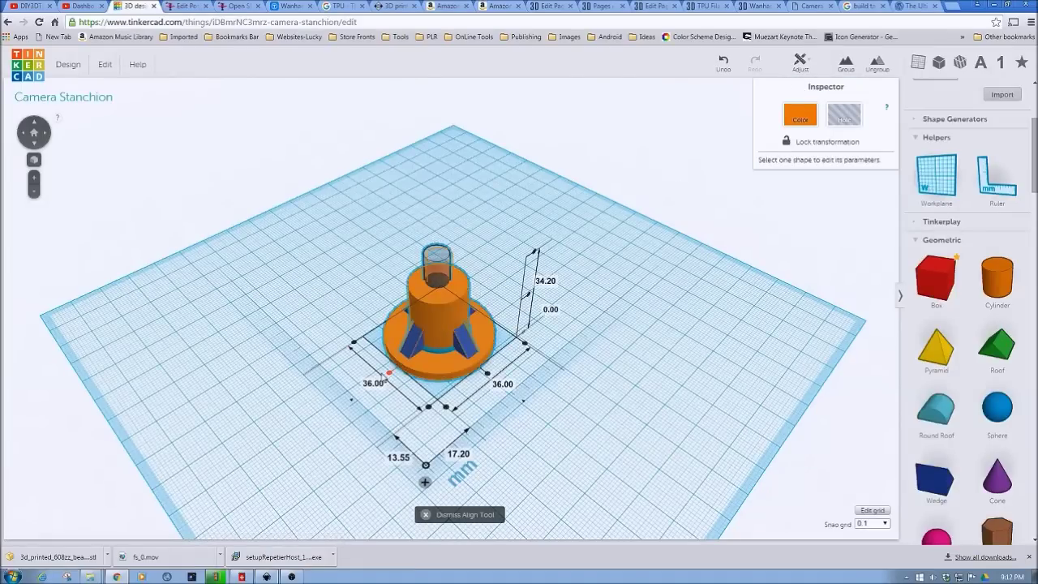
click(389, 376)
click(487, 375)
click(320, 281)
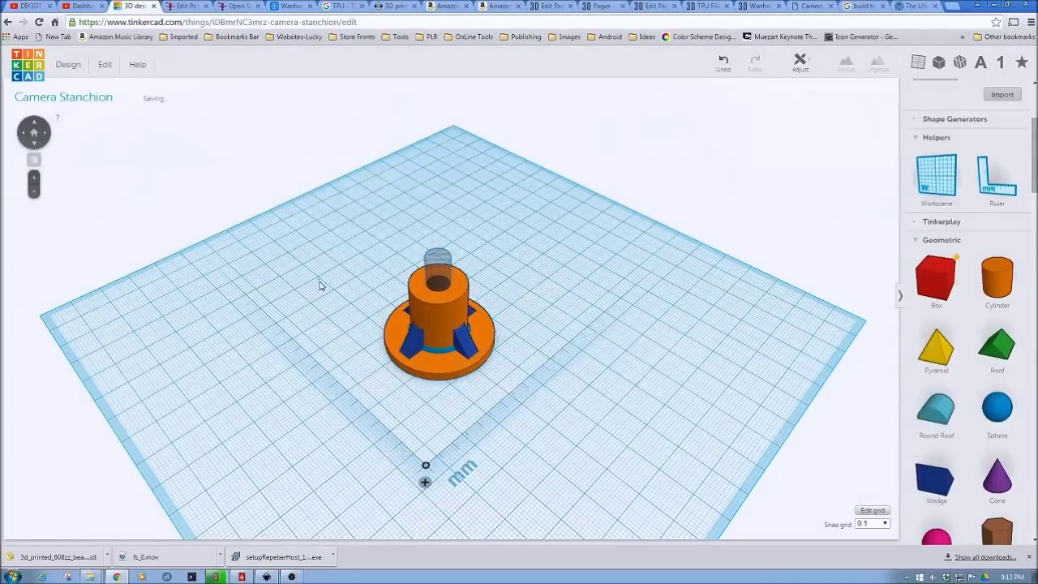
Lower the hole tube down into the column to 27.00 height.
right_drag(320, 313, 397, 243)
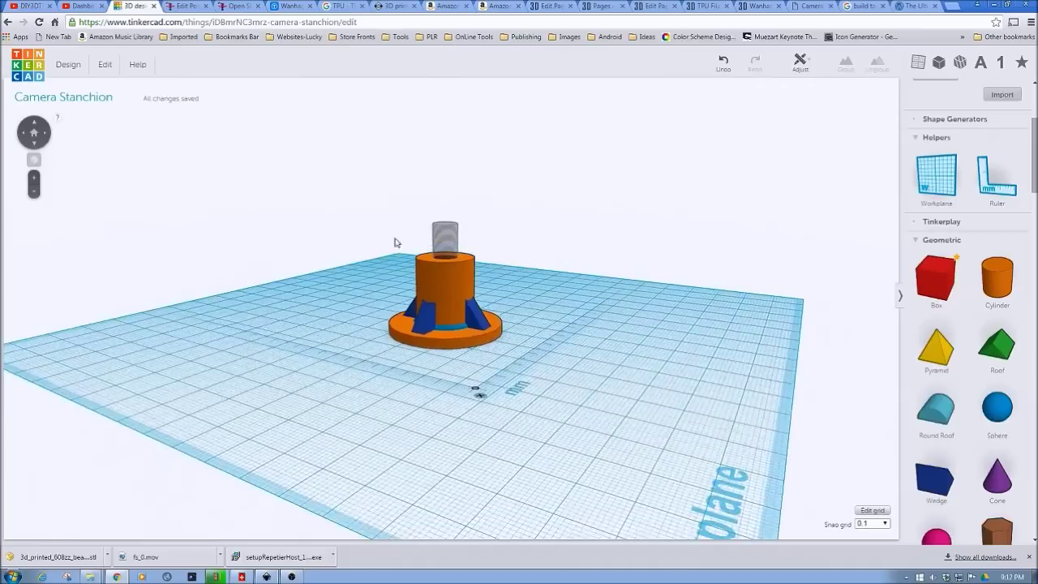
click(442, 233)
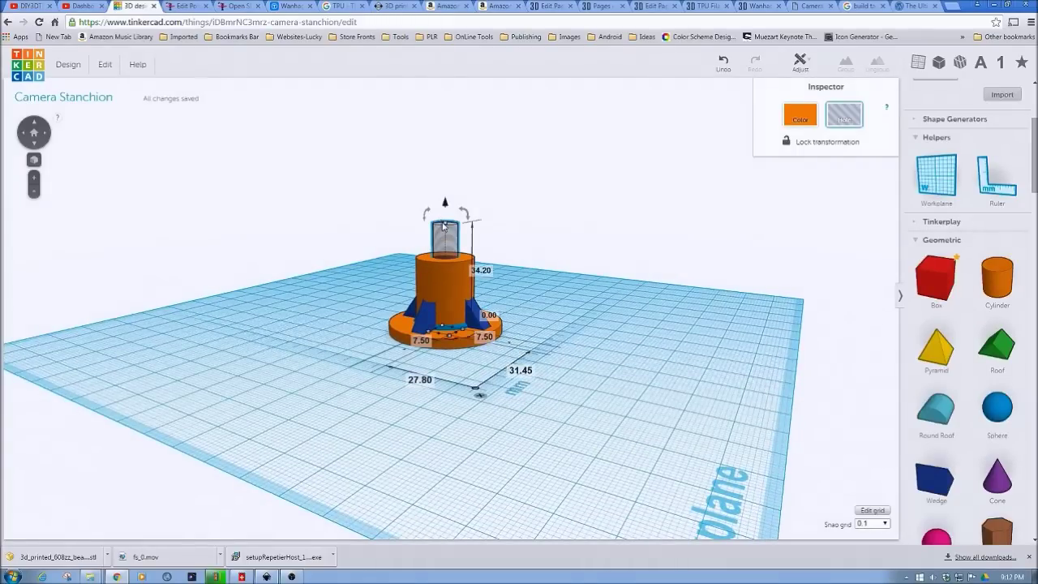
drag(447, 231, 454, 253)
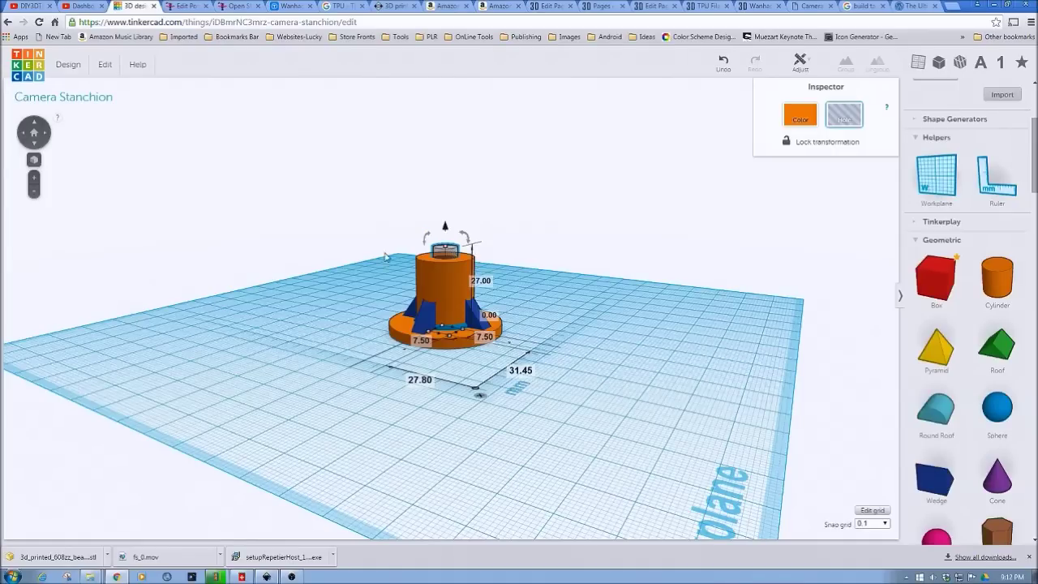
click(323, 205)
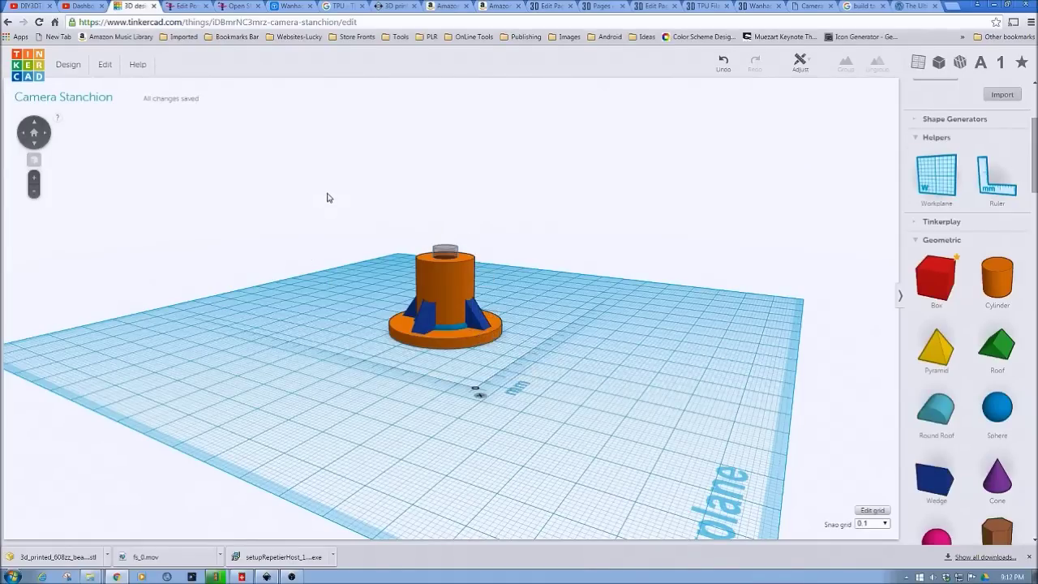
Group all parts into one orange stanchion with a bolt hole.
drag(332, 184, 545, 405)
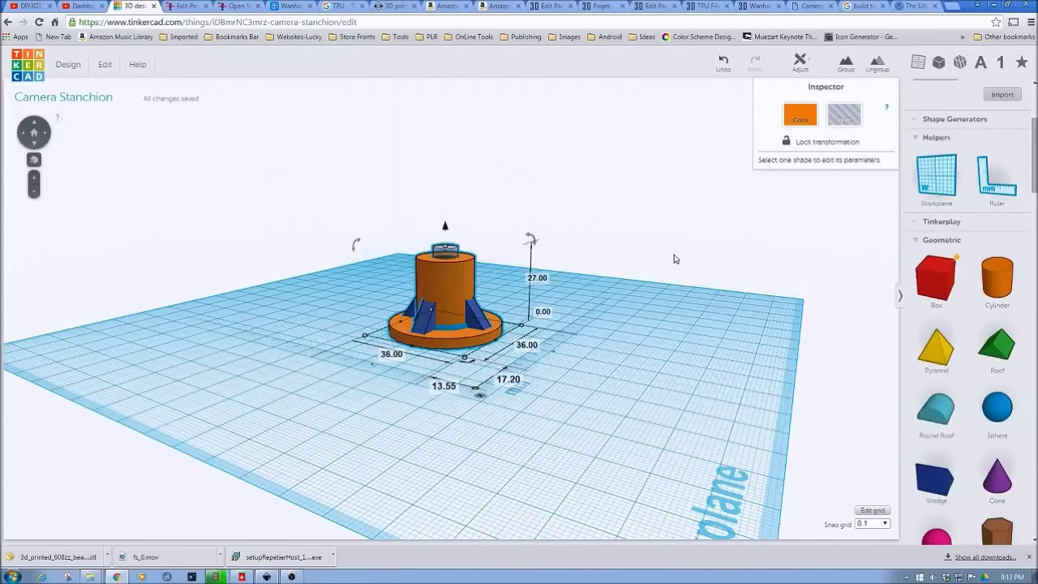
click(844, 65)
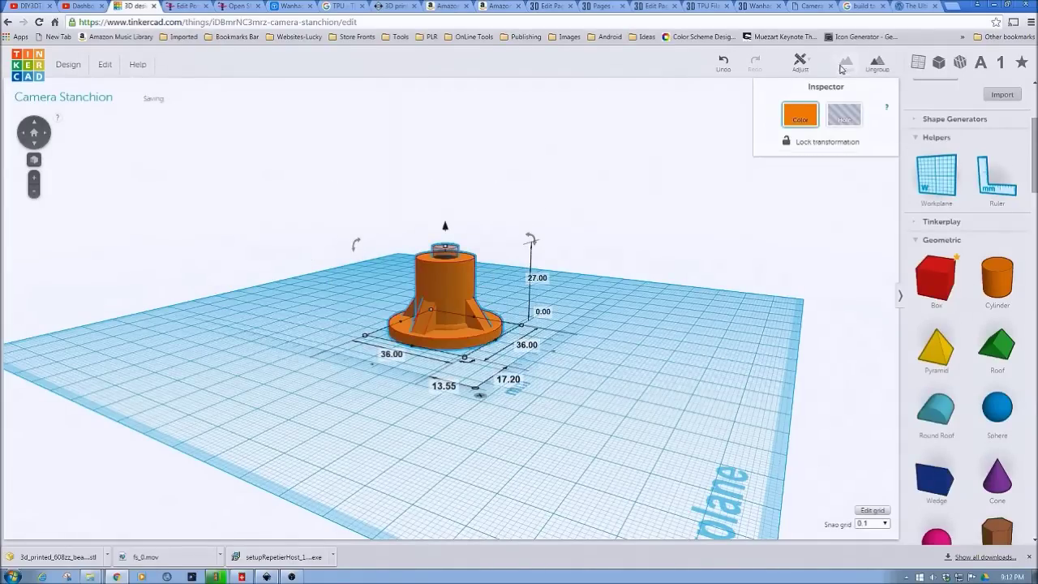
click(553, 403)
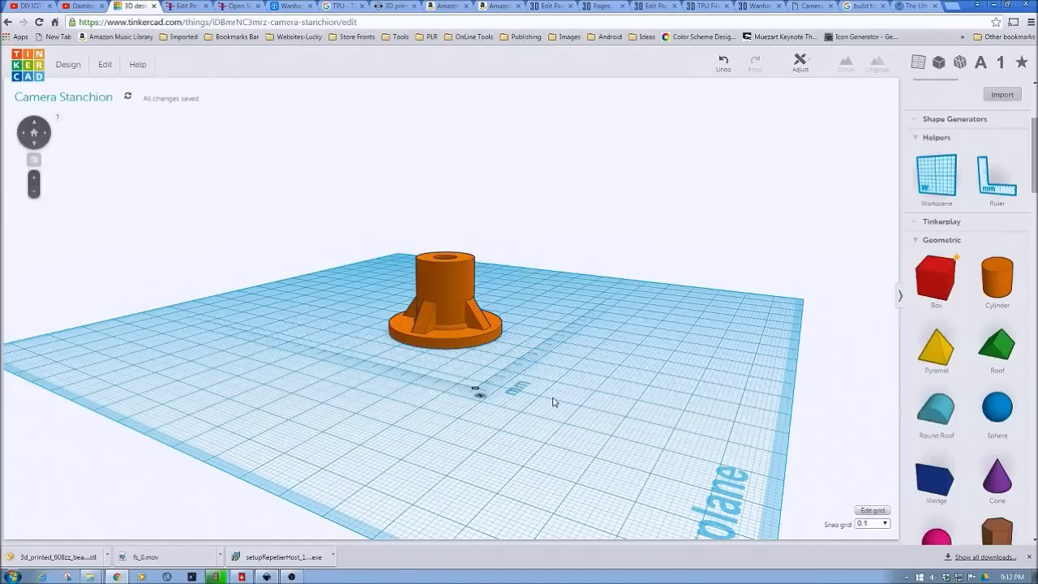
right_drag(421, 401, 447, 338)
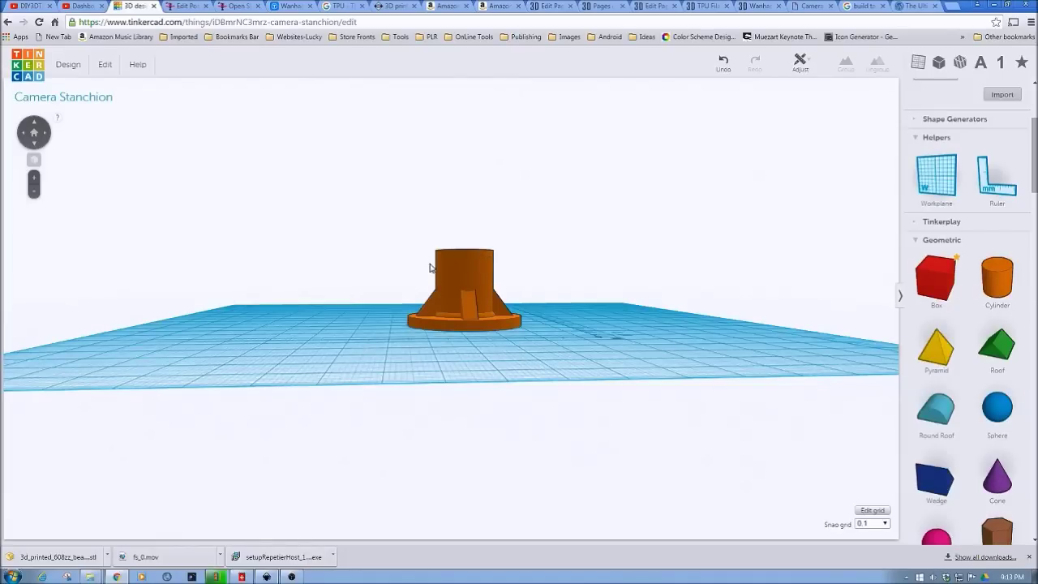
right_drag(441, 281, 465, 328)
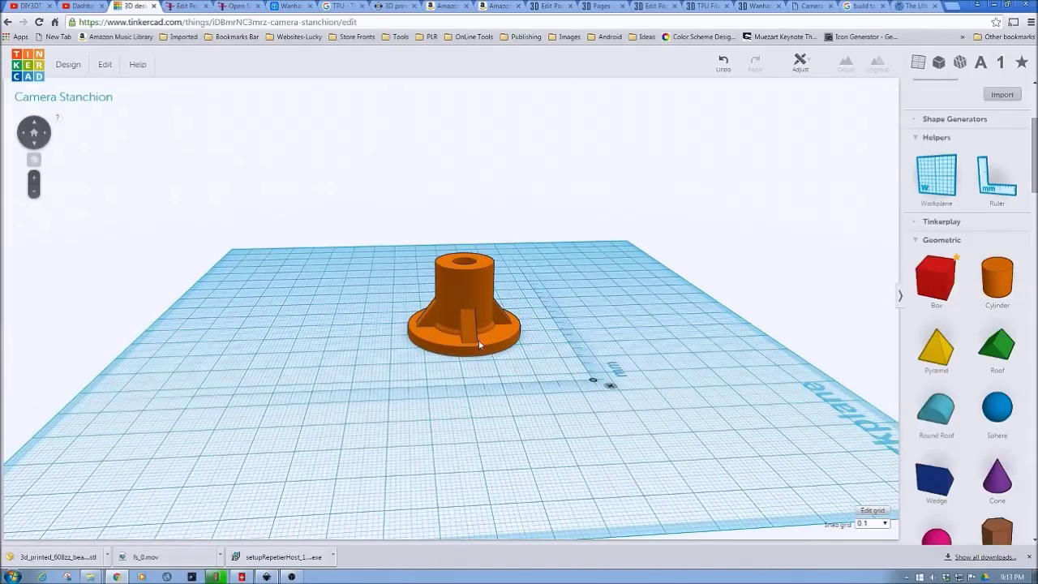
right_drag(417, 327, 563, 398)
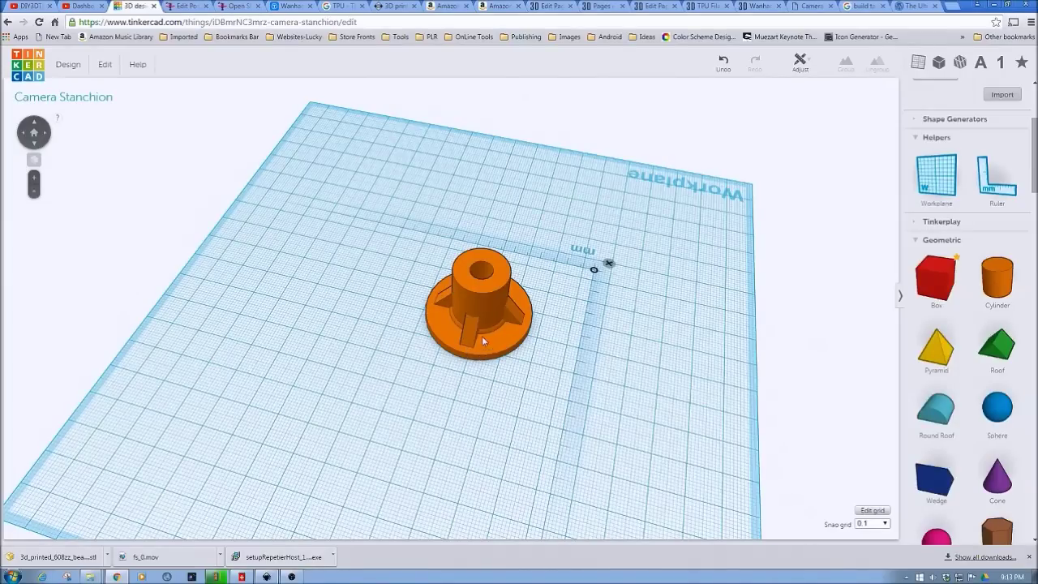
right_drag(482, 336, 513, 345)
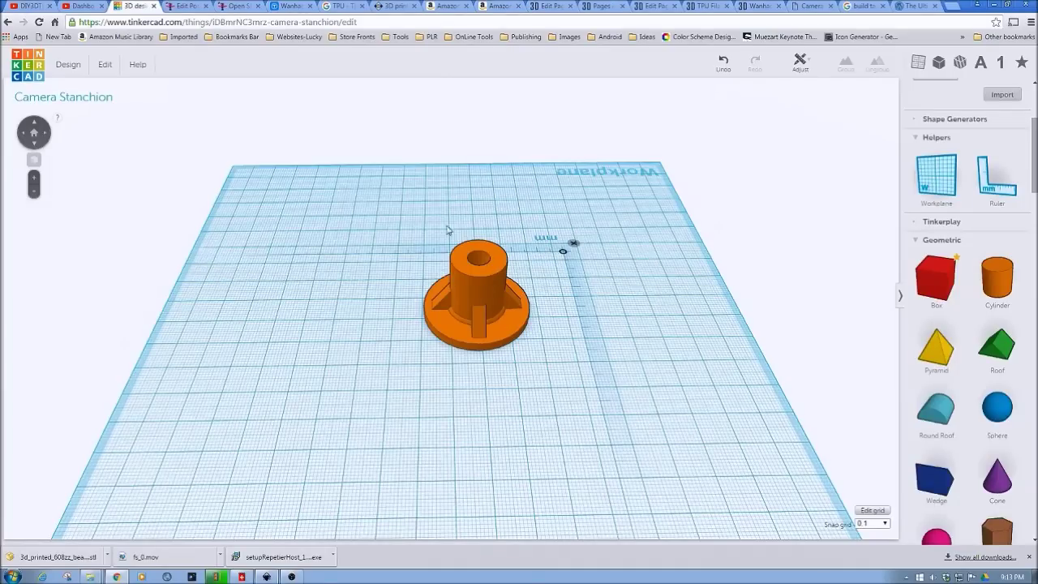
right_drag(453, 298, 466, 227)
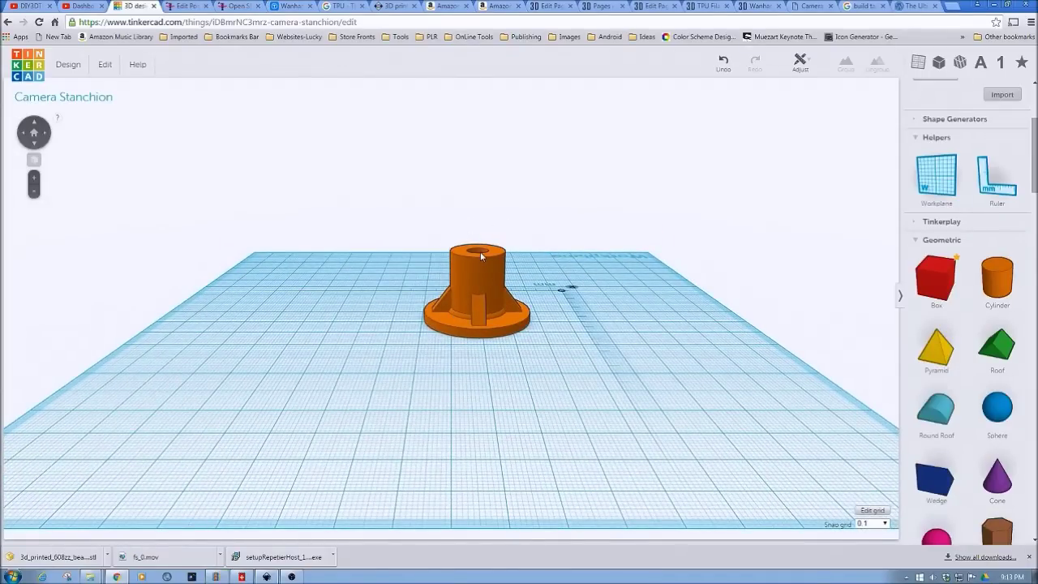
mouse_move(480, 251)
right_down()
mouse_move(487, 321)
mouse_move(475, 254)
right_up()
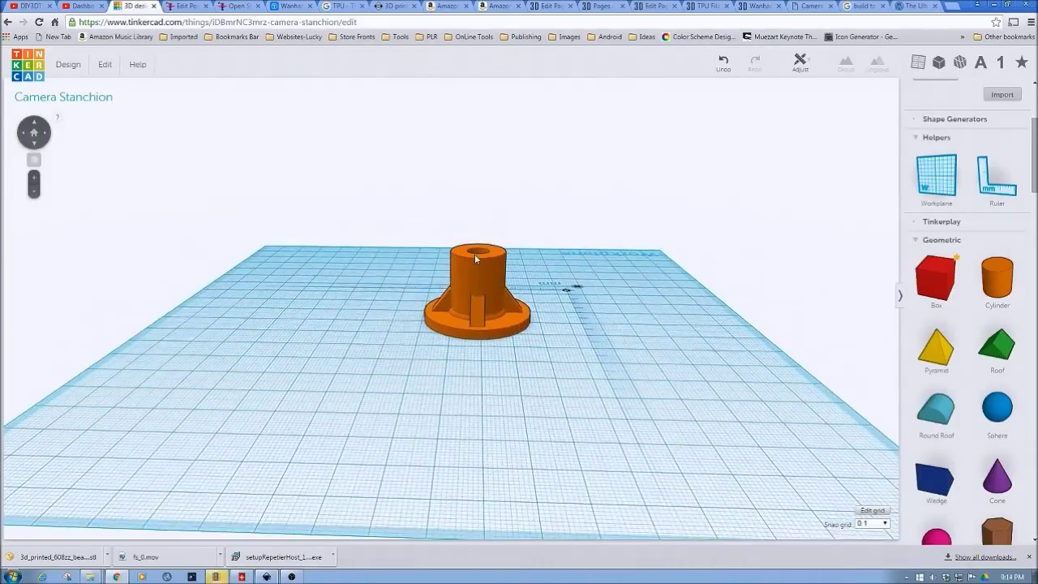
scroll(472, 296, up, 3)
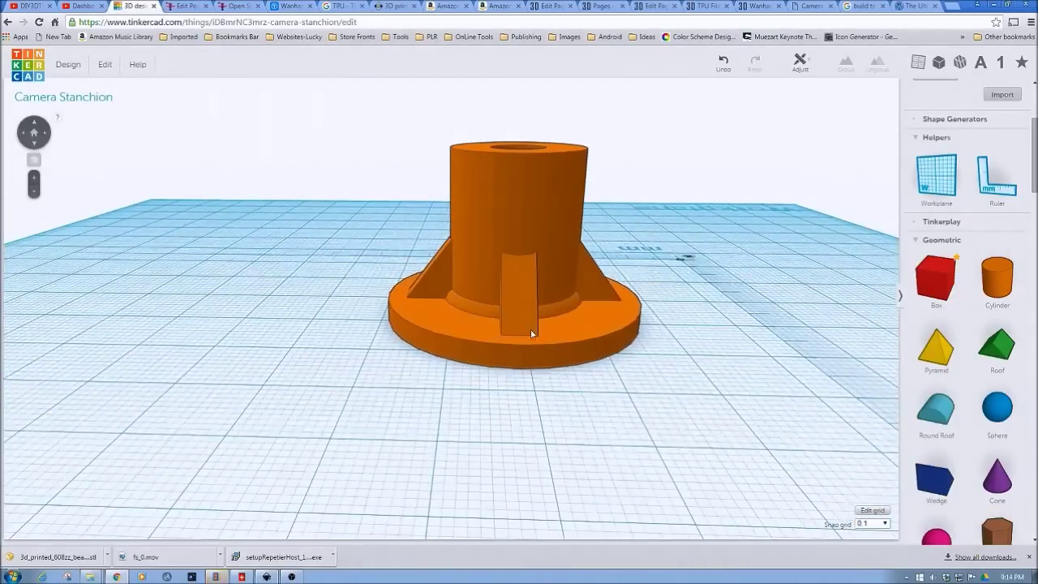
right_drag(486, 316, 557, 295)
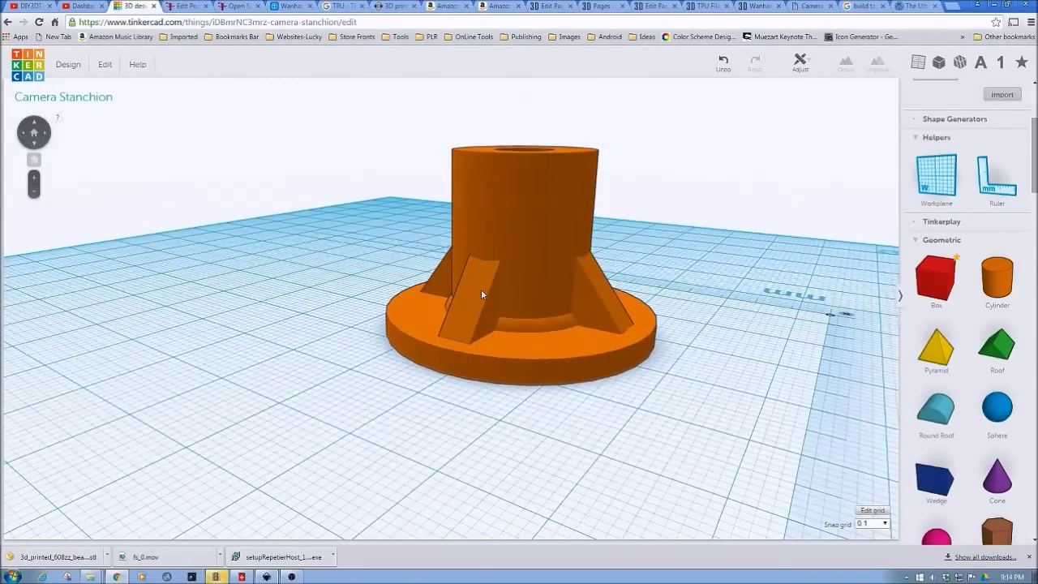
right_drag(483, 297, 480, 331)
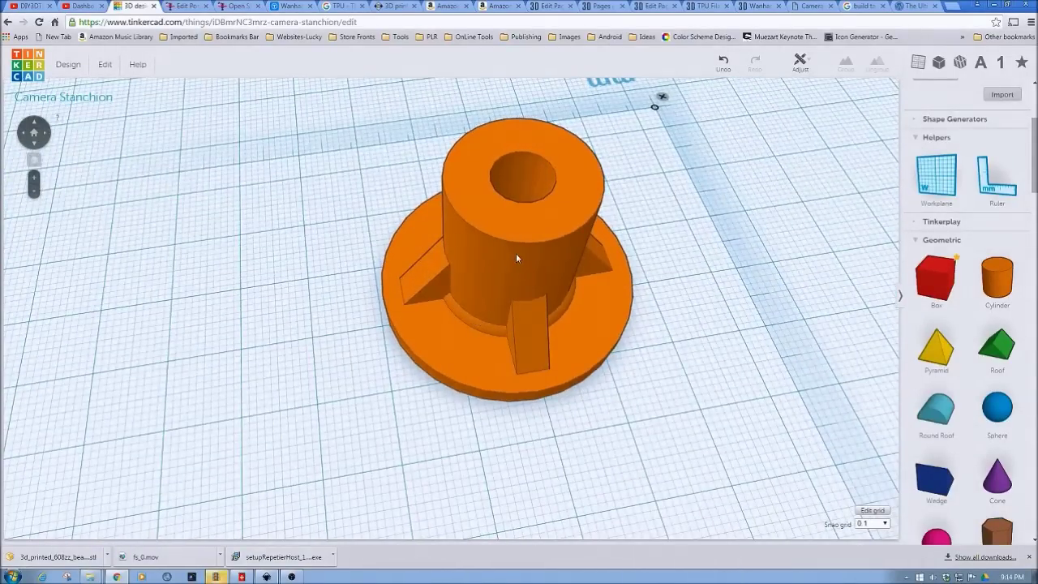
right_drag(528, 225, 523, 151)
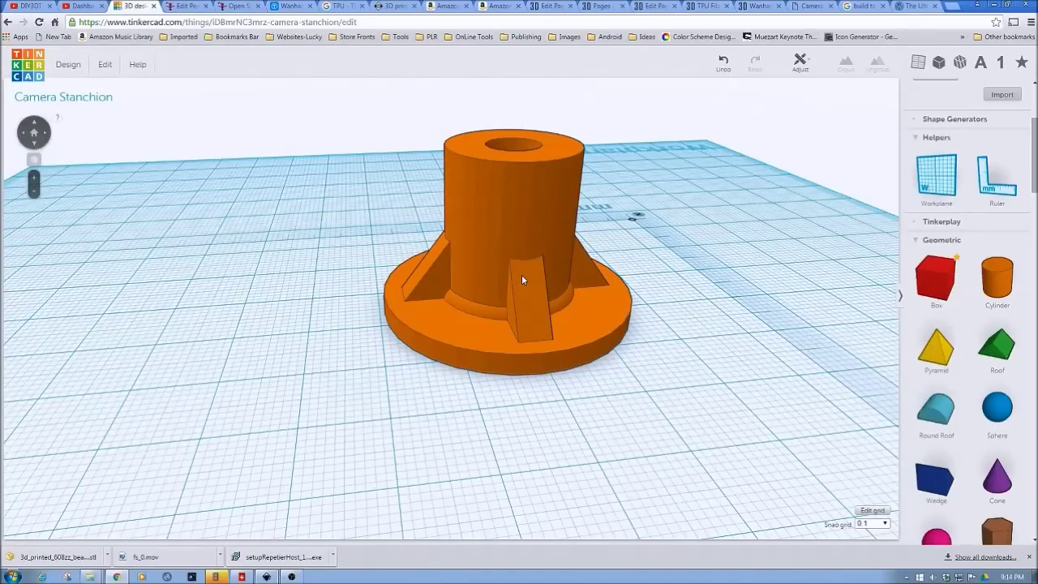
right_drag(433, 301, 457, 363)
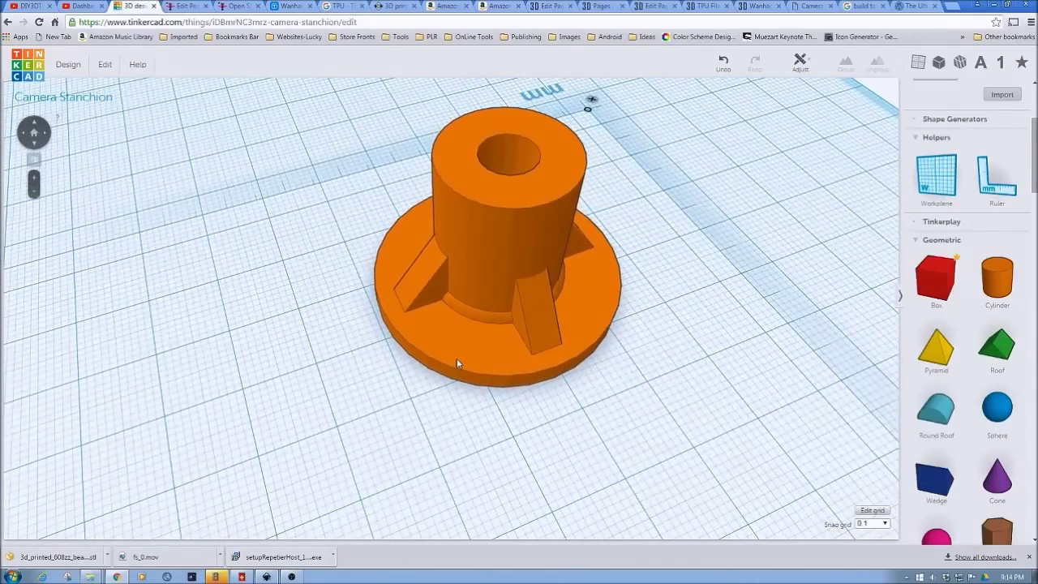
right_drag(457, 359, 459, 358)
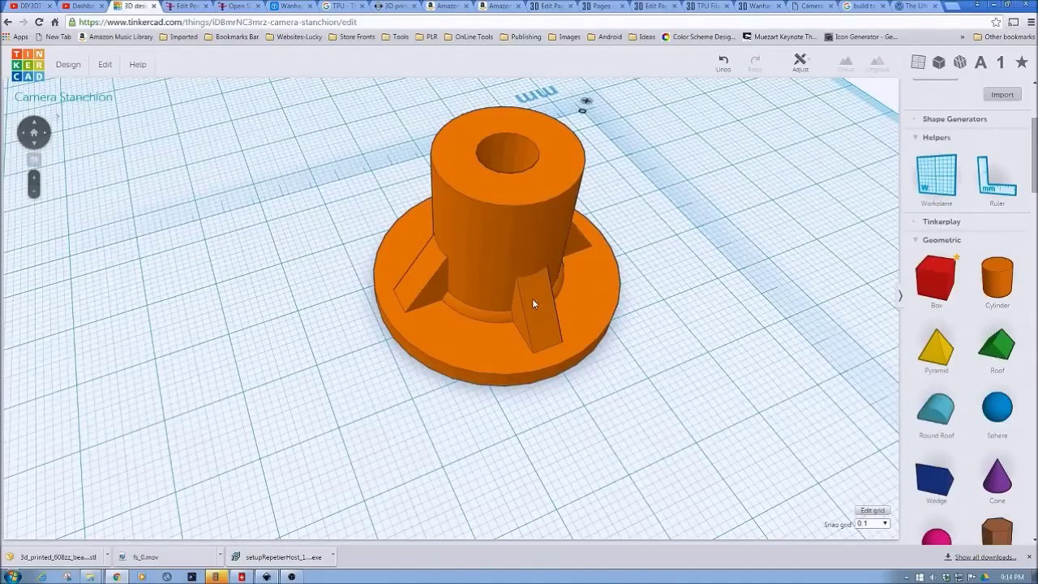
mouse_move(469, 310)
right_down()
mouse_move(500, 304)
mouse_move(534, 248)
mouse_move(579, 287)
mouse_move(564, 317)
mouse_move(600, 305)
mouse_move(514, 292)
mouse_move(528, 261)
mouse_move(463, 306)
right_up()
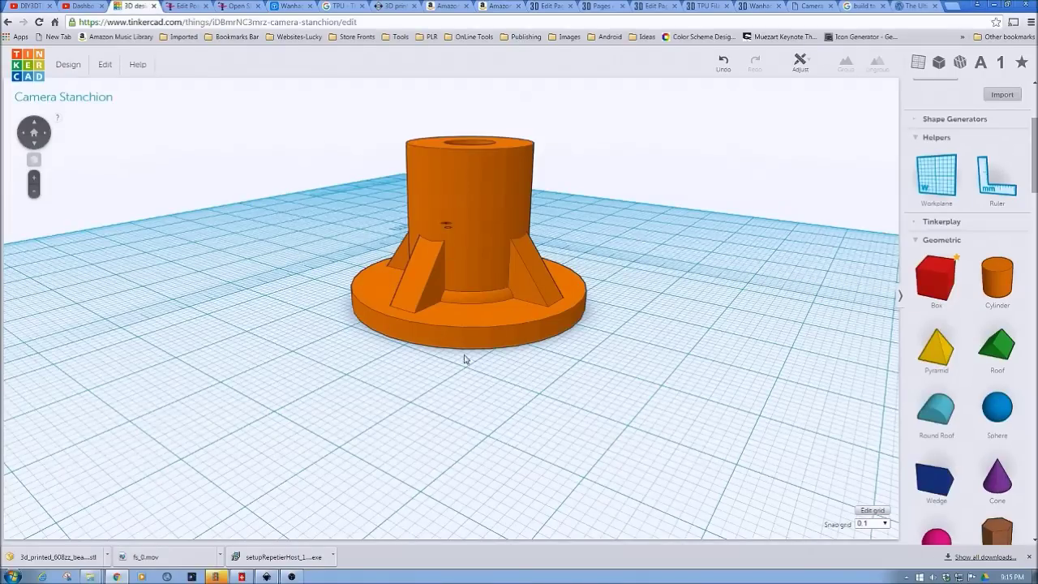
right_drag(436, 314, 460, 339)
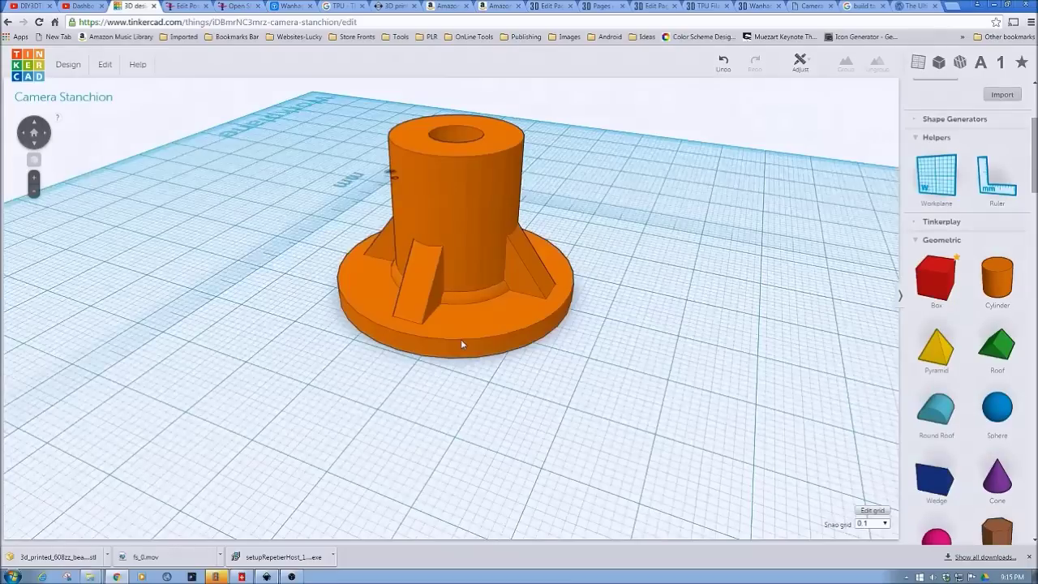
scroll(460, 341, up, 2)
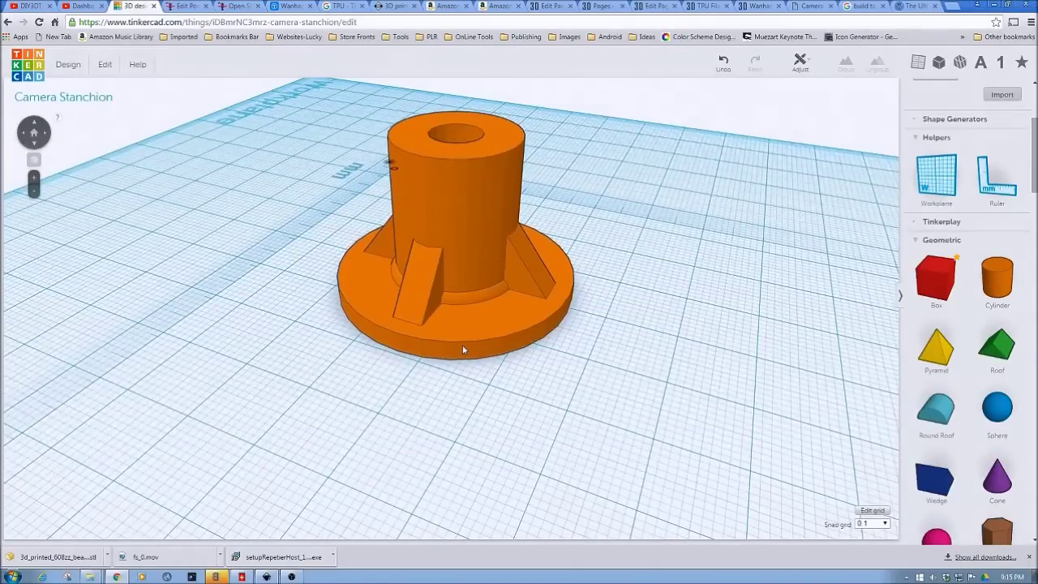